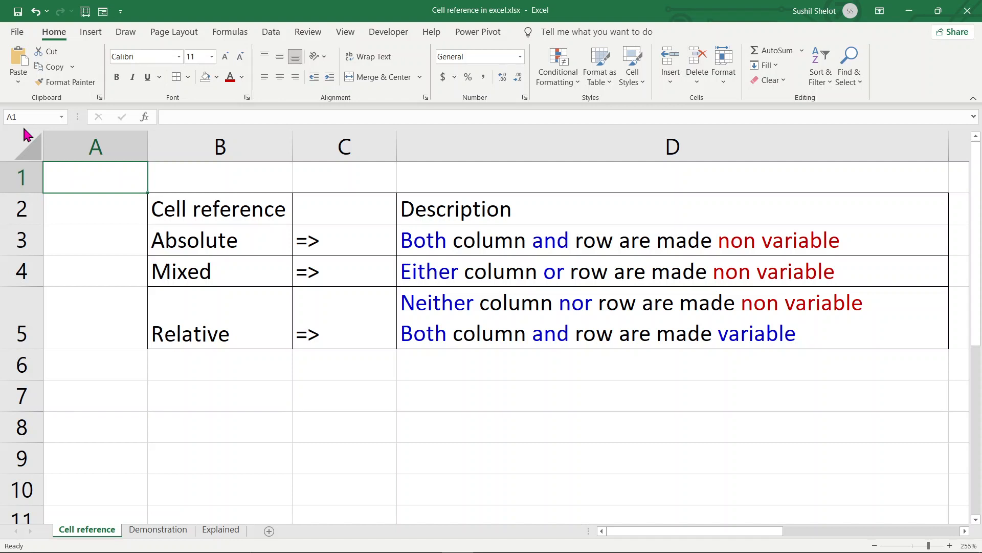
- Enter '=$B$7 in cell B7, which first lands as plain text
key(ctrl+Right)
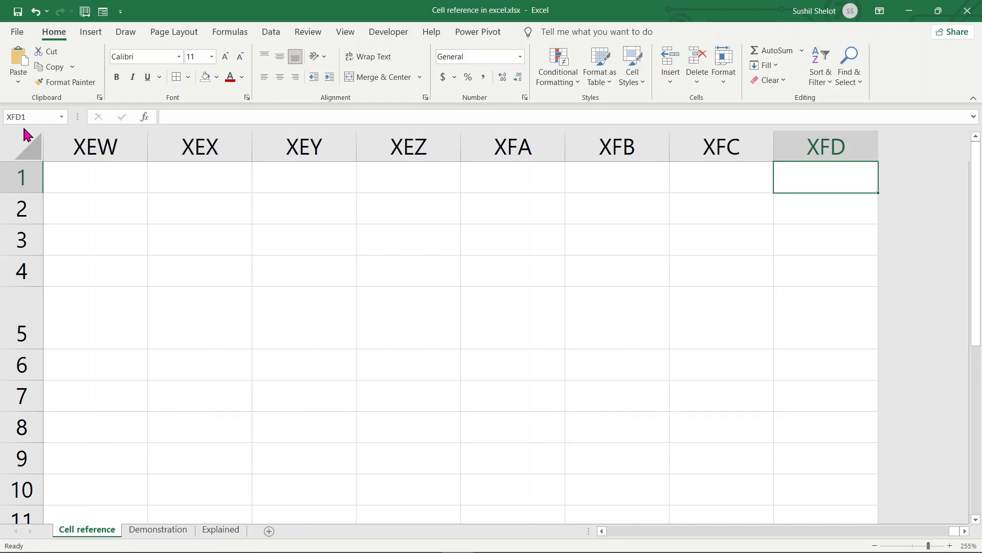
key(ctrl+Down)
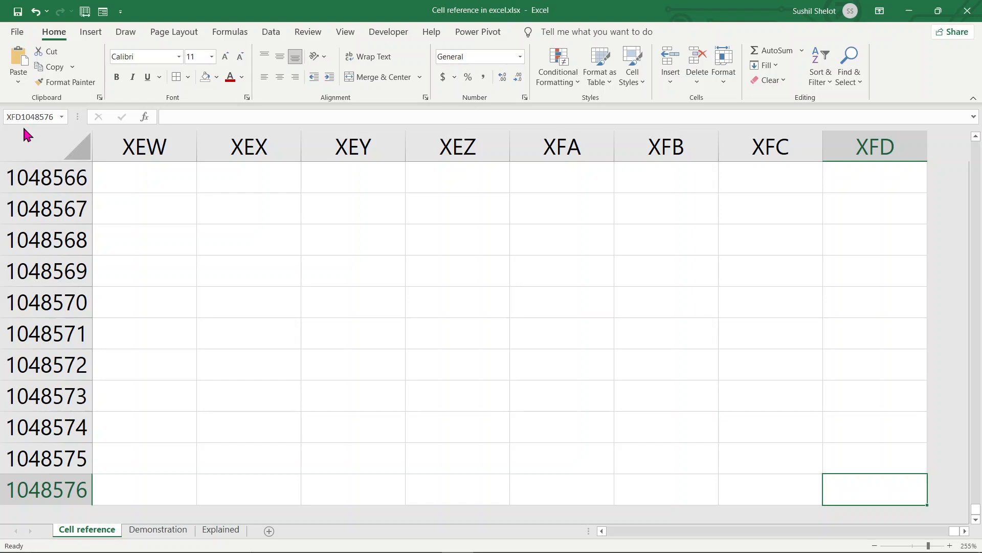
key(ctrl+Up)
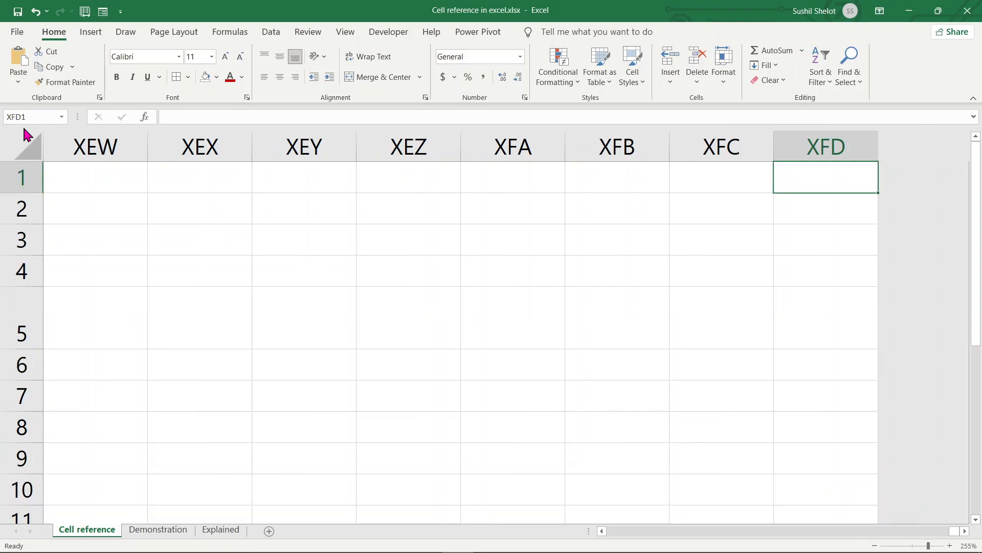
key(ctrl+Left)
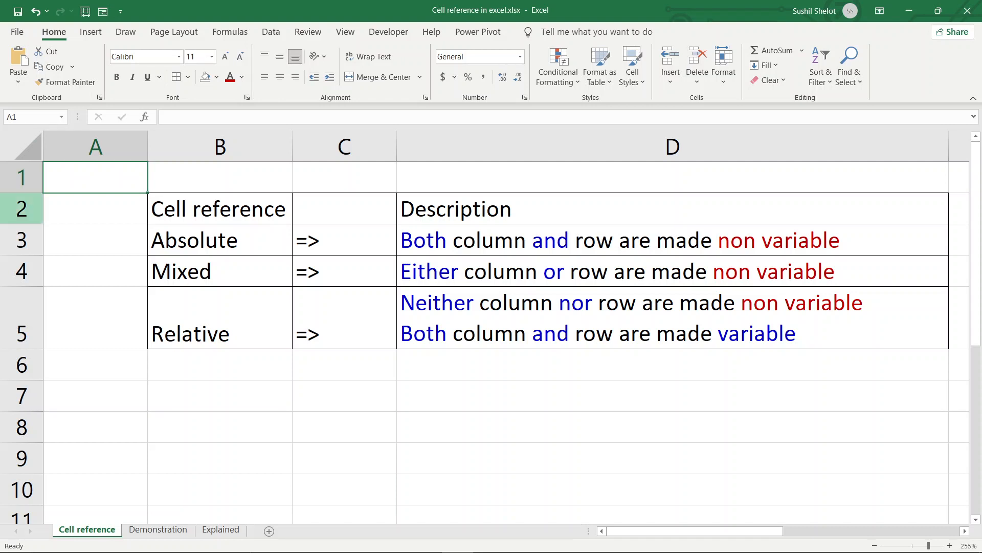
click(193, 397)
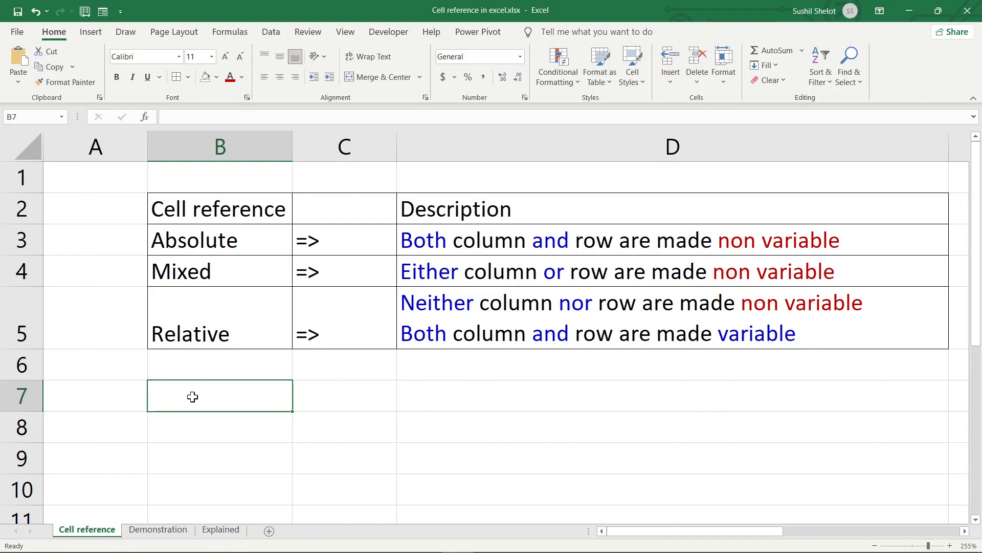
text('=)
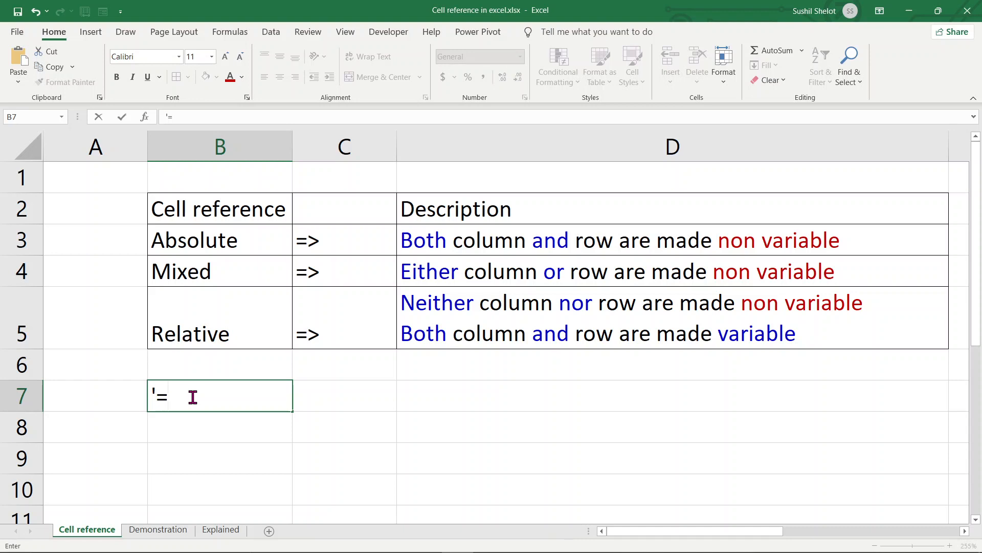
text($B$7)
key(Return)
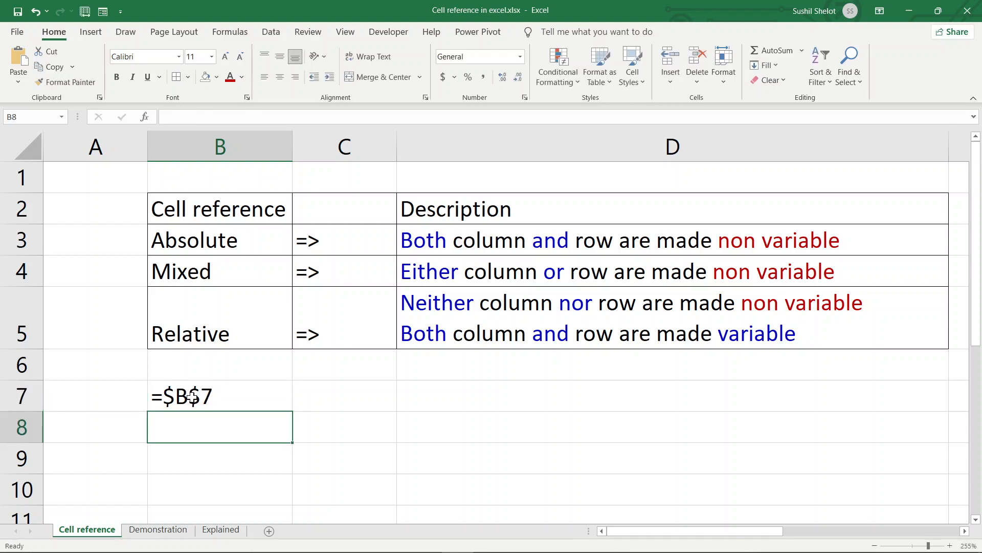
- Remove B7's leading apostrophe so =$B$7 becomes a formula, accepting the circular-reference warning
click(192, 397)
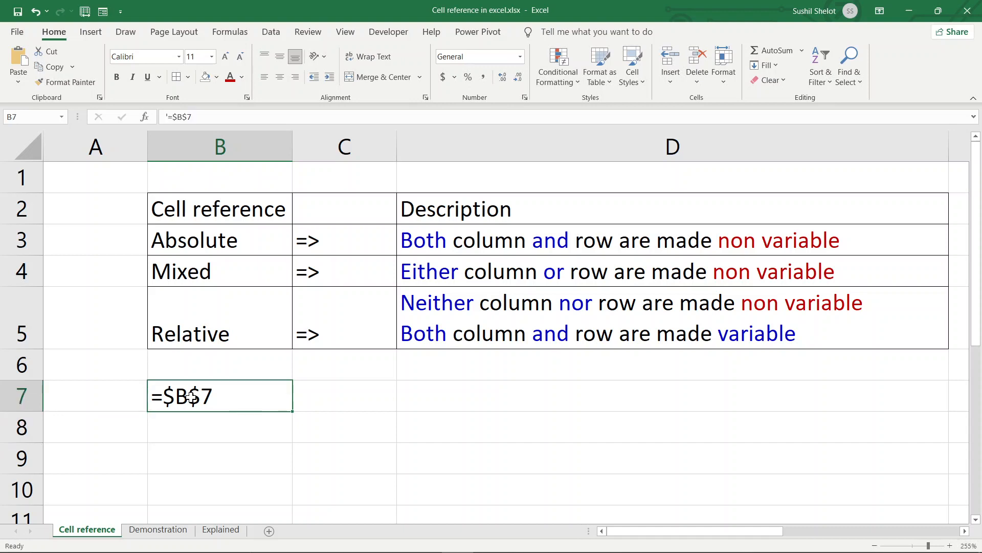
click(167, 117)
key(BackSpace)
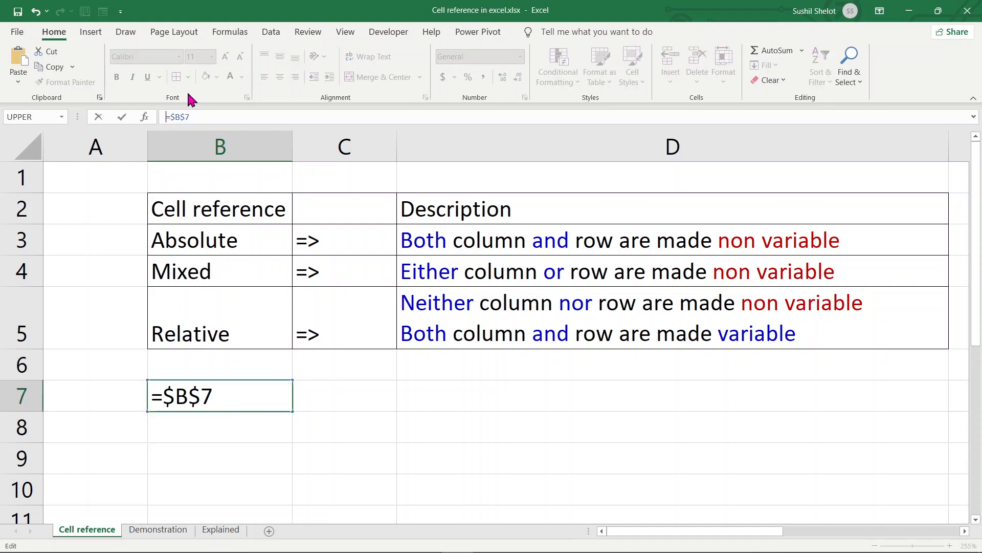
key(Return)
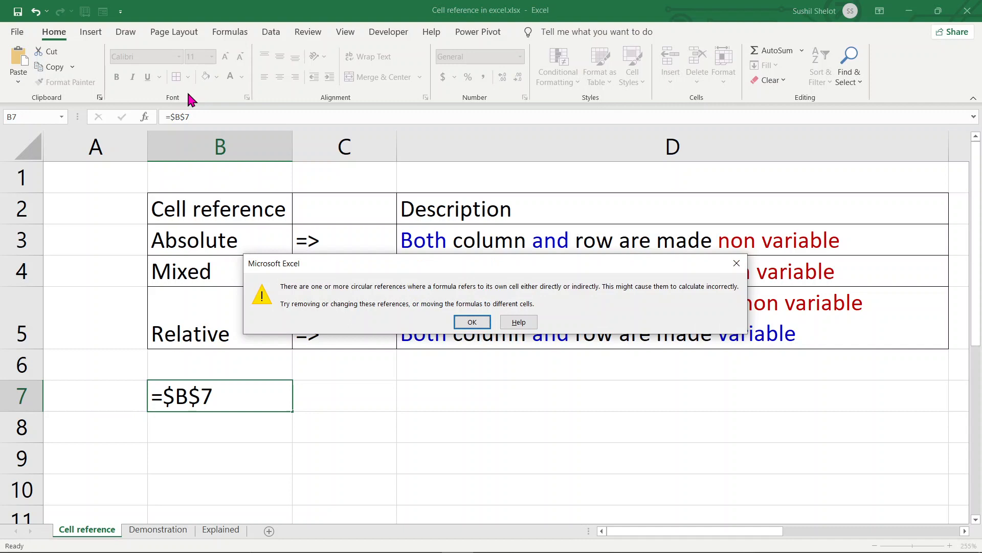
click(470, 325)
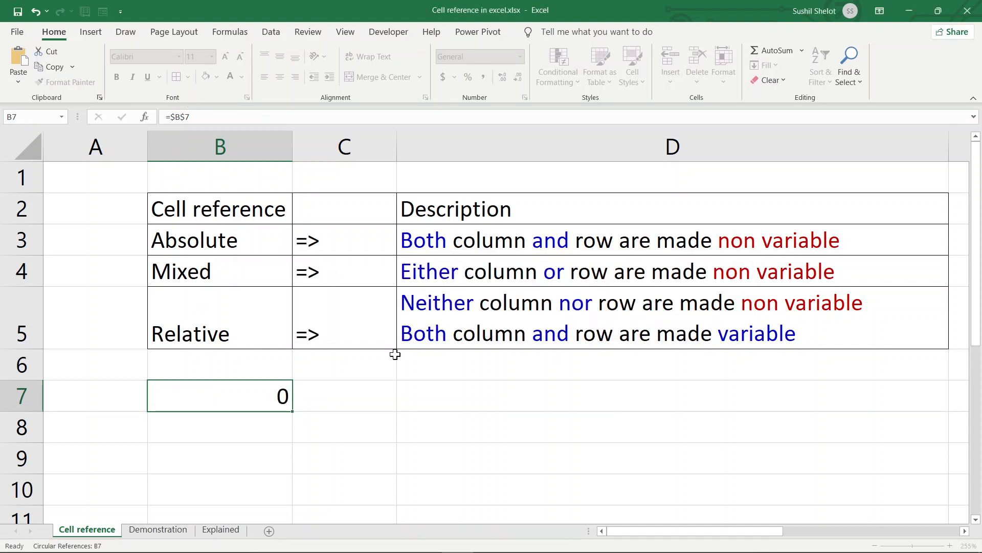
- Fill B7's =$B$7 formula down into B8, which also shows 0
click(283, 396)
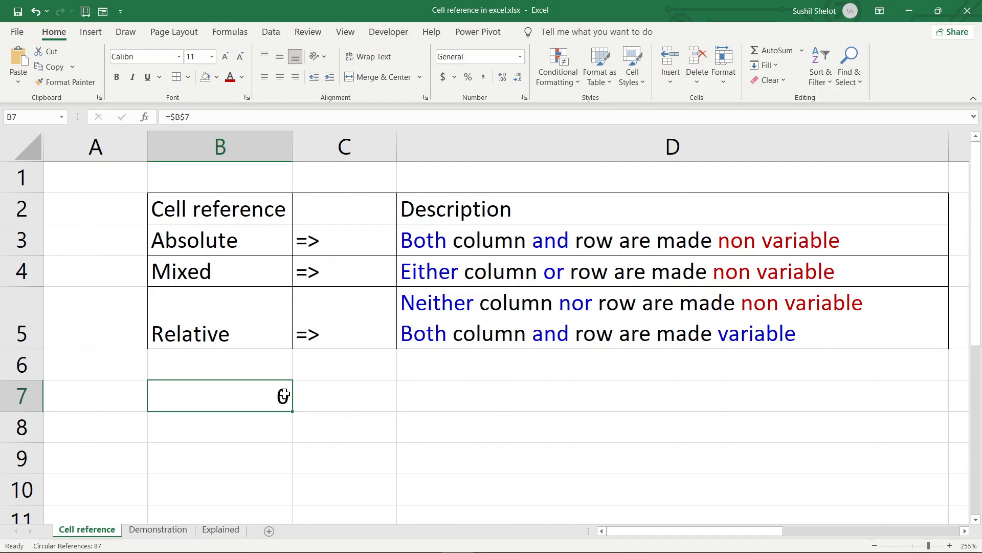
drag(292, 411, 294, 439)
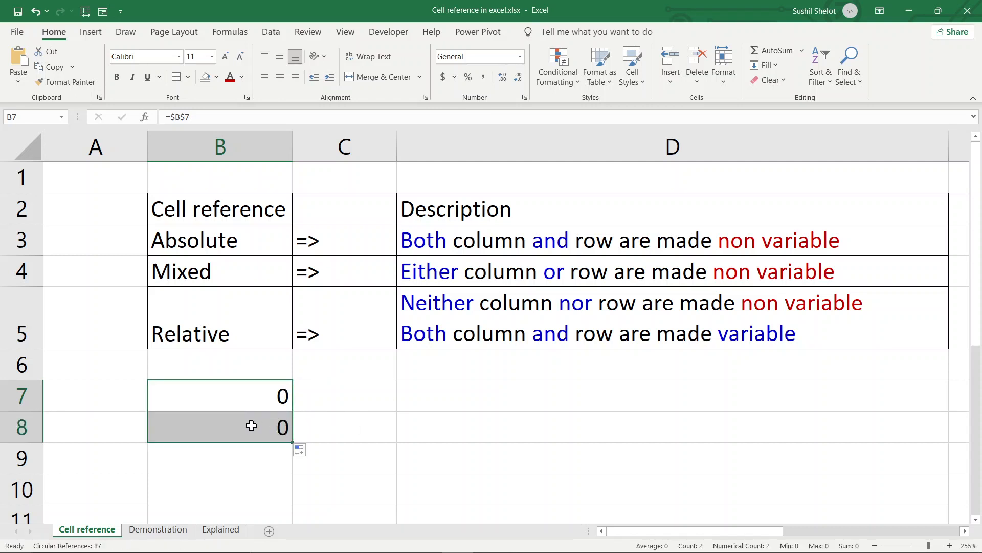
click(252, 425)
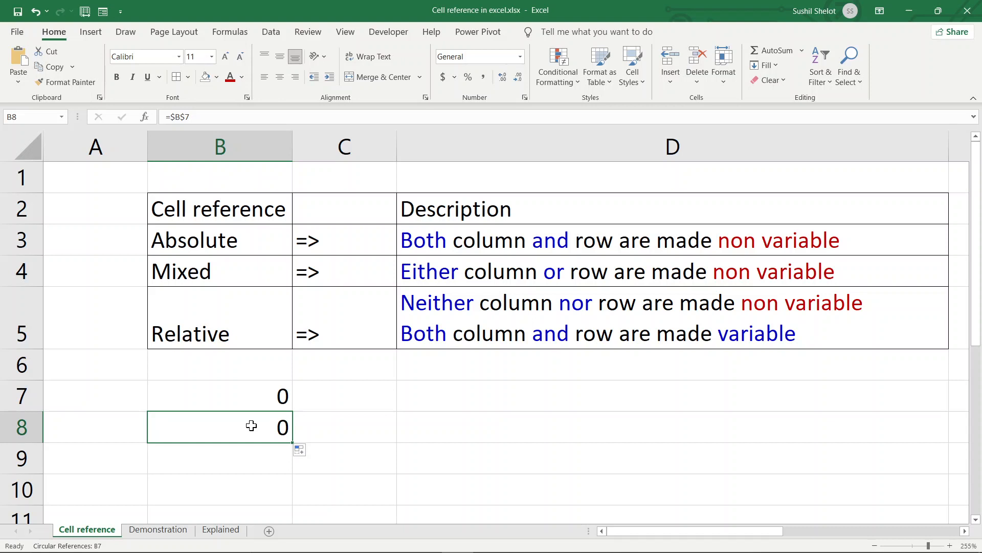
- Enter 20 in B7 so B8's reference to $B$7 also displays 20
click(247, 403)
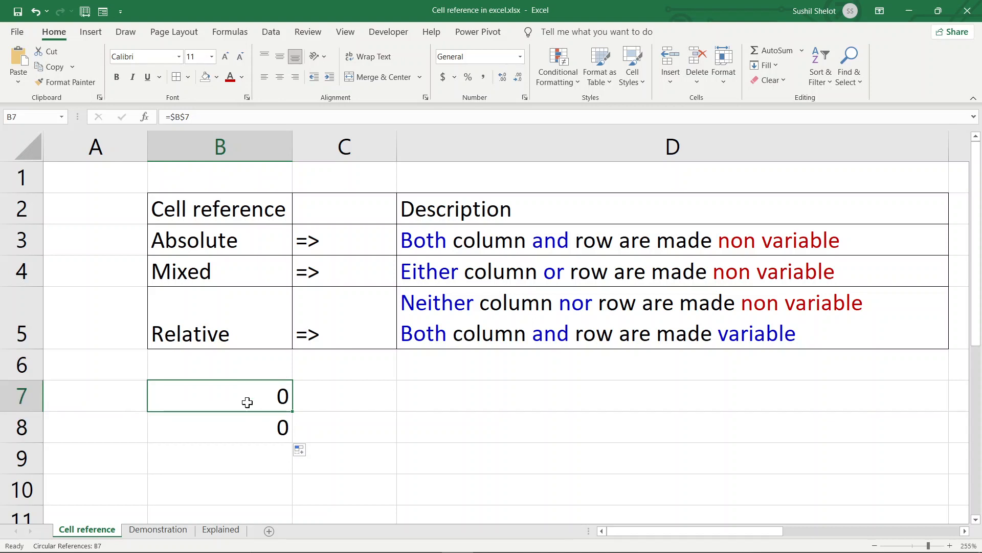
text(20)
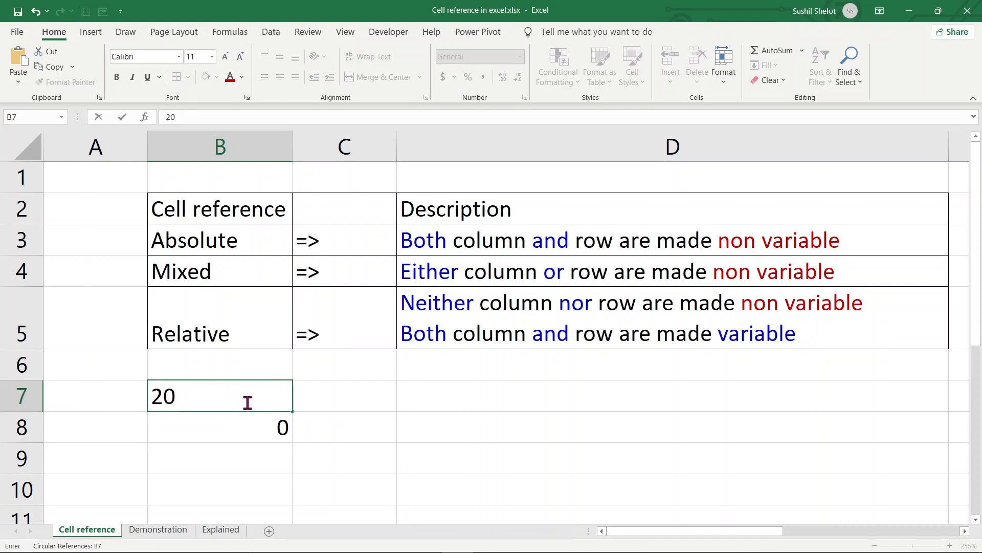
key(Return)
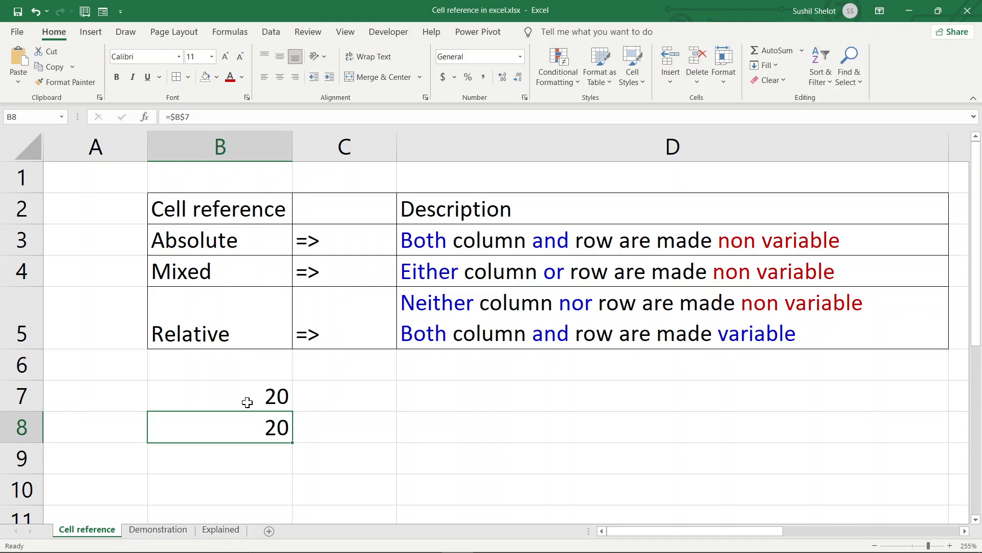
click(247, 402)
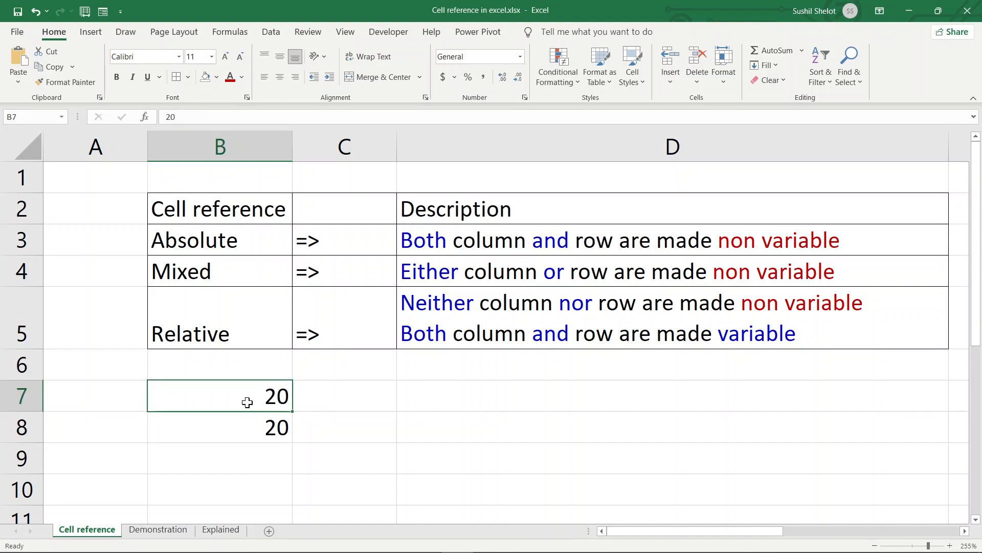
click(336, 398)
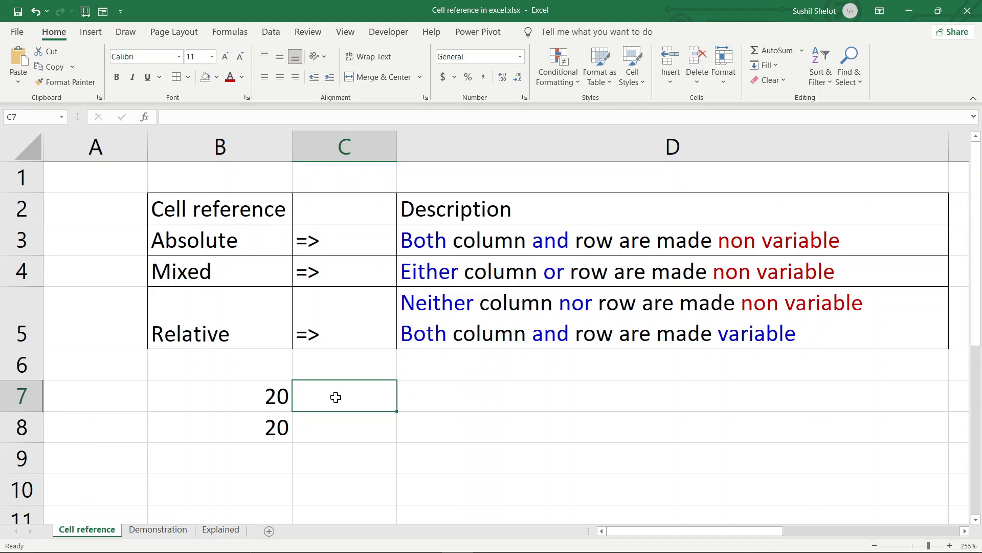
- Enter the mixed reference =$B7 in C7 and copy it across to D7
text(=)
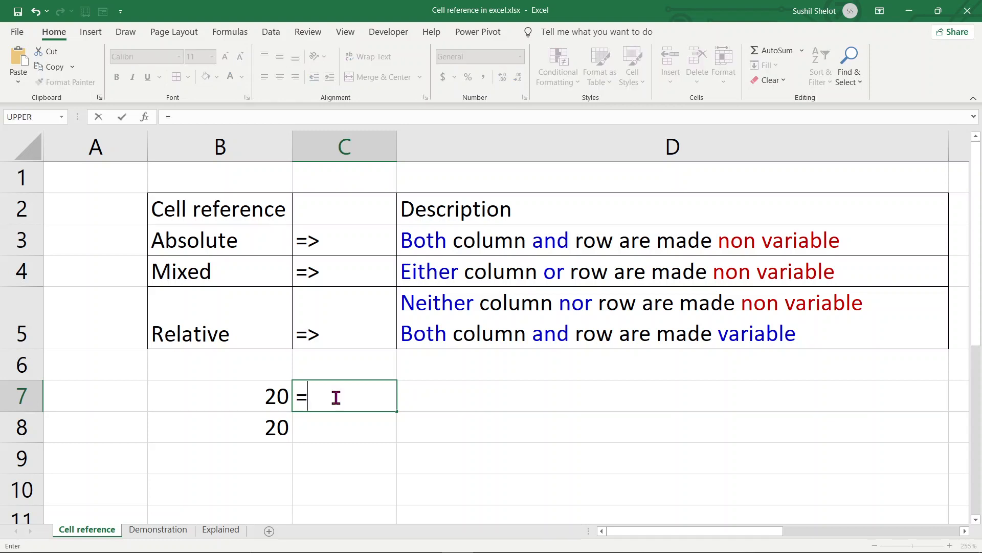
text($B7)
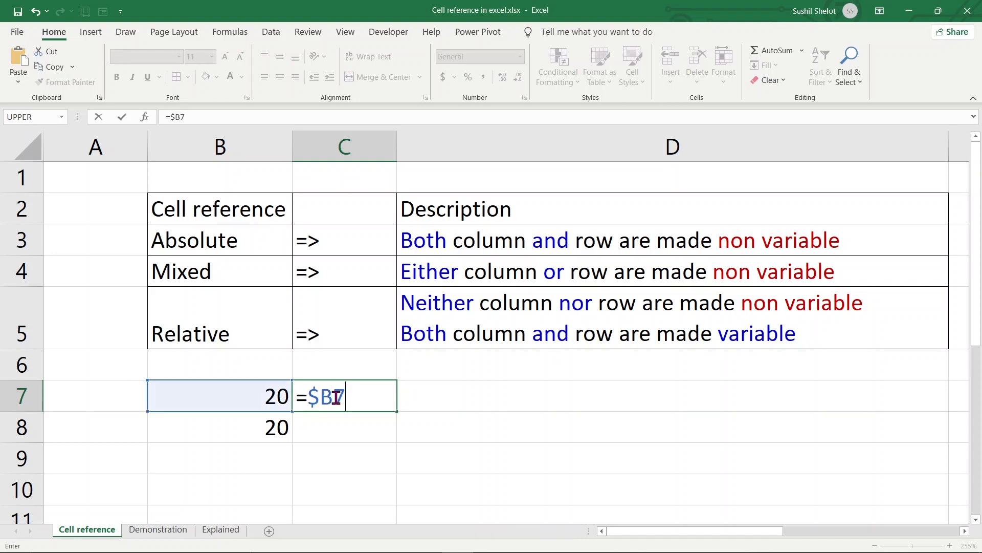
key(Return)
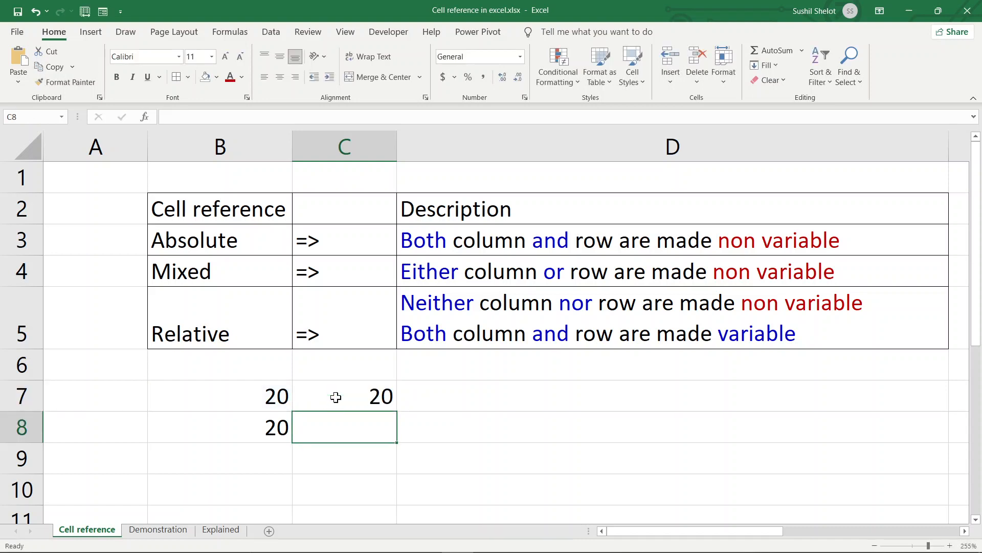
click(335, 397)
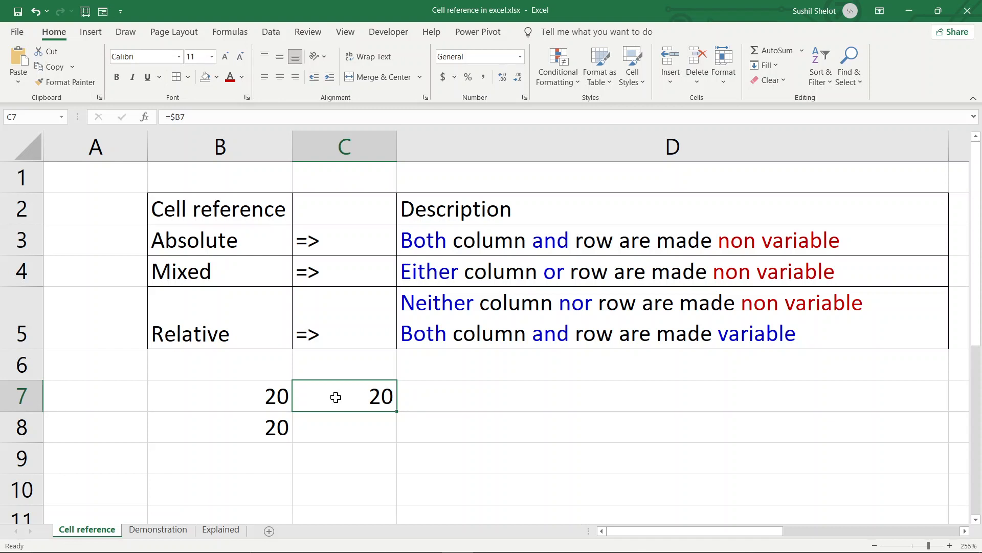
drag(397, 413, 397, 414)
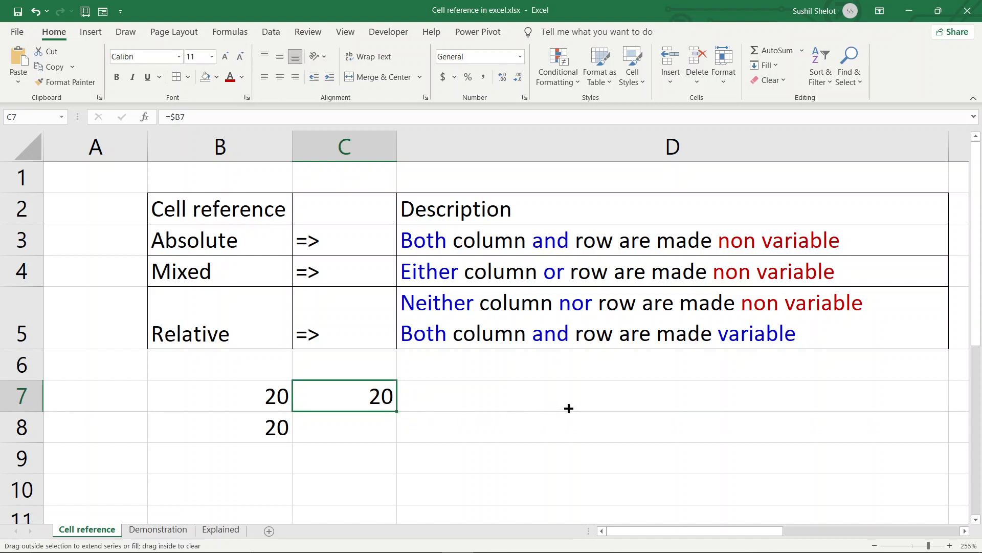
drag(569, 408, 539, 404)
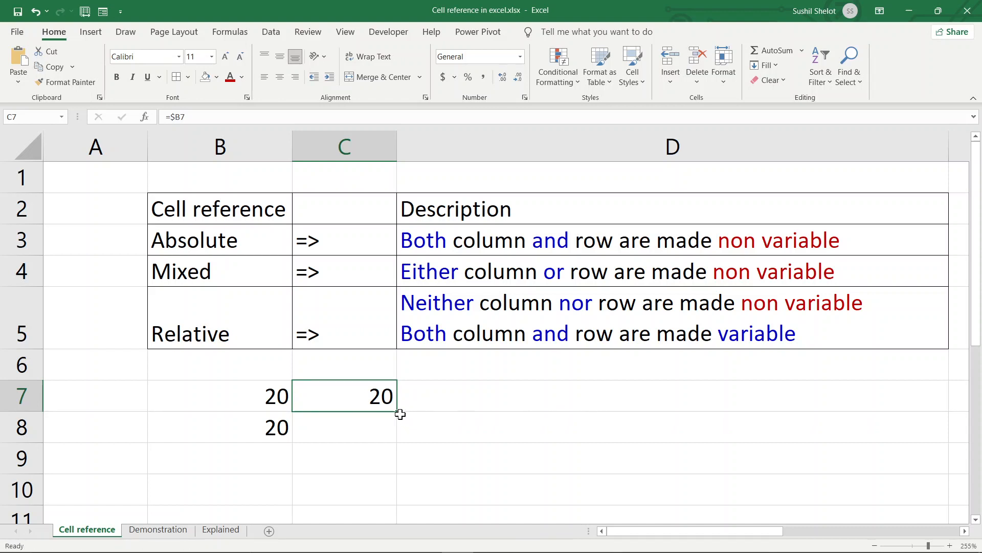
drag(398, 410, 942, 397)
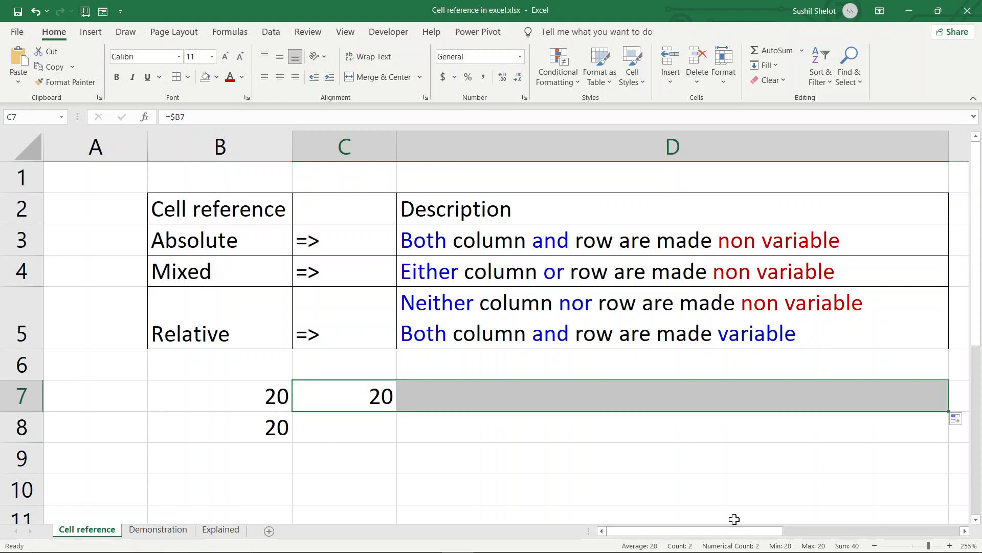
click(829, 396)
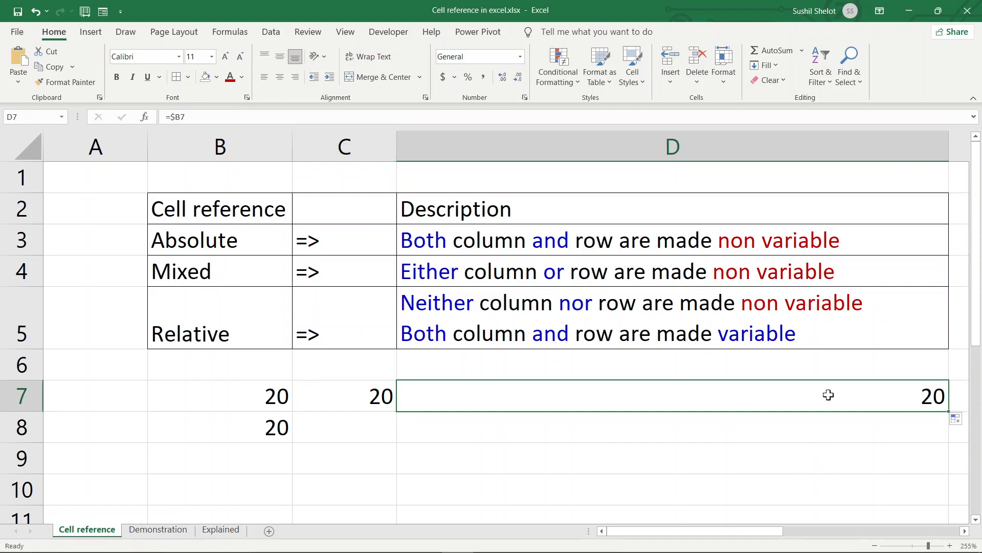
- Fill C7's formula down to C8, giving =$B8 showing 20
click(355, 397)
drag(398, 412, 399, 439)
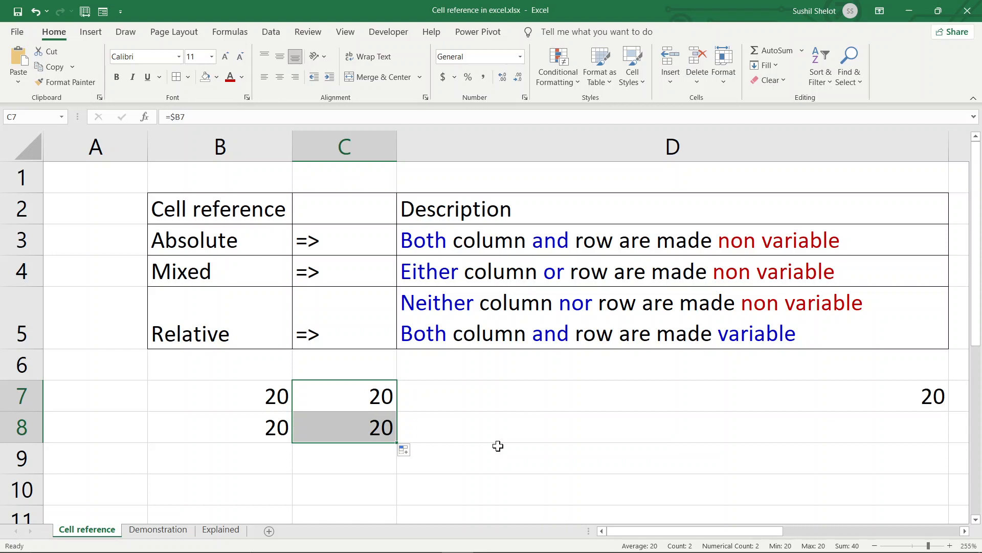
click(371, 432)
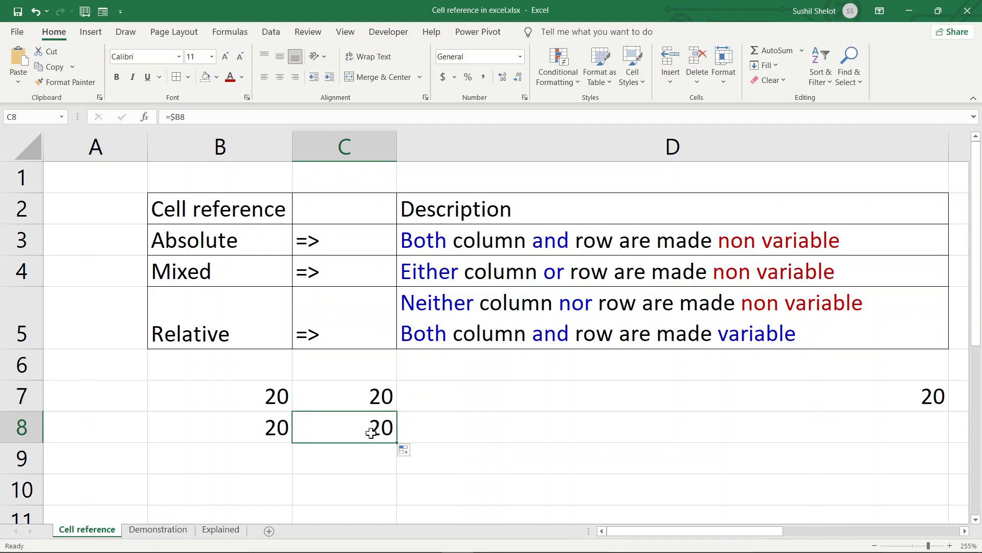
click(260, 431)
- Change B8's value to 30 so C8 follows it
text(30)
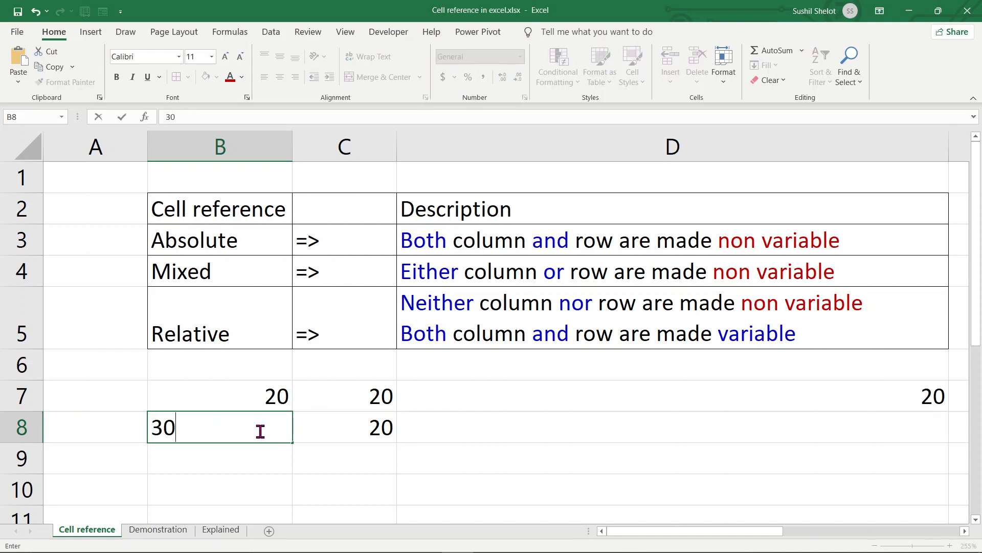
key(Return)
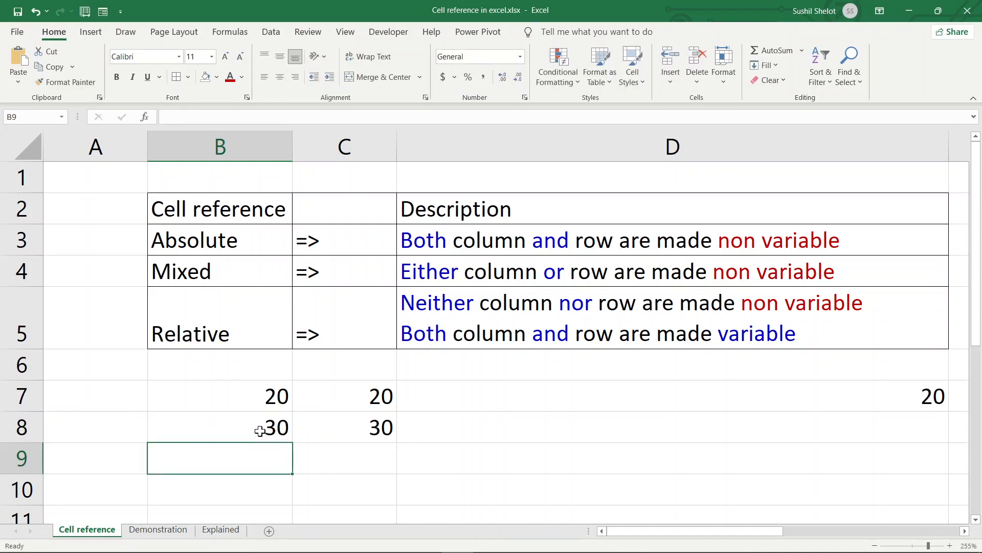
click(341, 431)
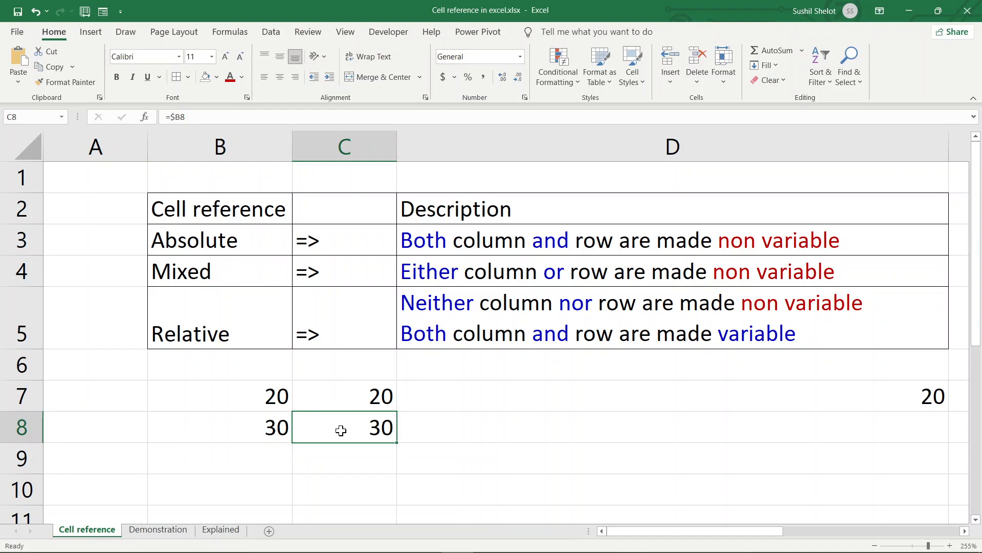
- Copy the C7:C8 formulas right into D7:D8, with D8 as =$B8 showing 30
drag(348, 395, 747, 446)
click(476, 487)
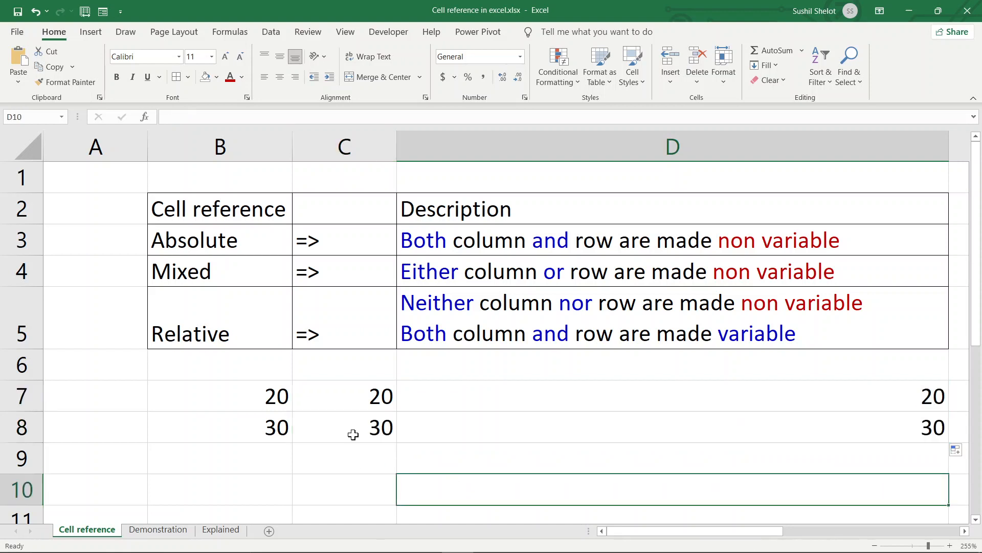
click(378, 434)
drag(397, 443, 829, 451)
click(773, 427)
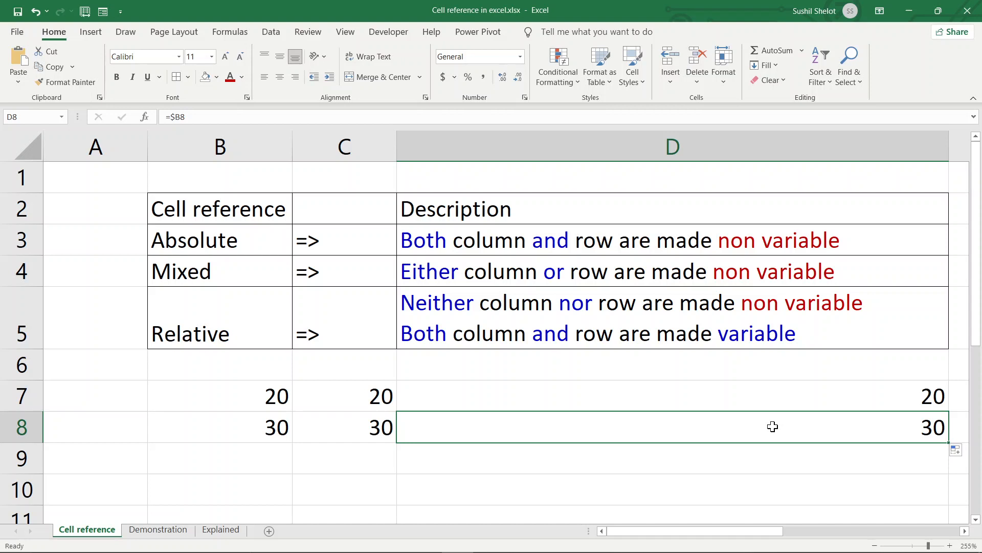
click(354, 397)
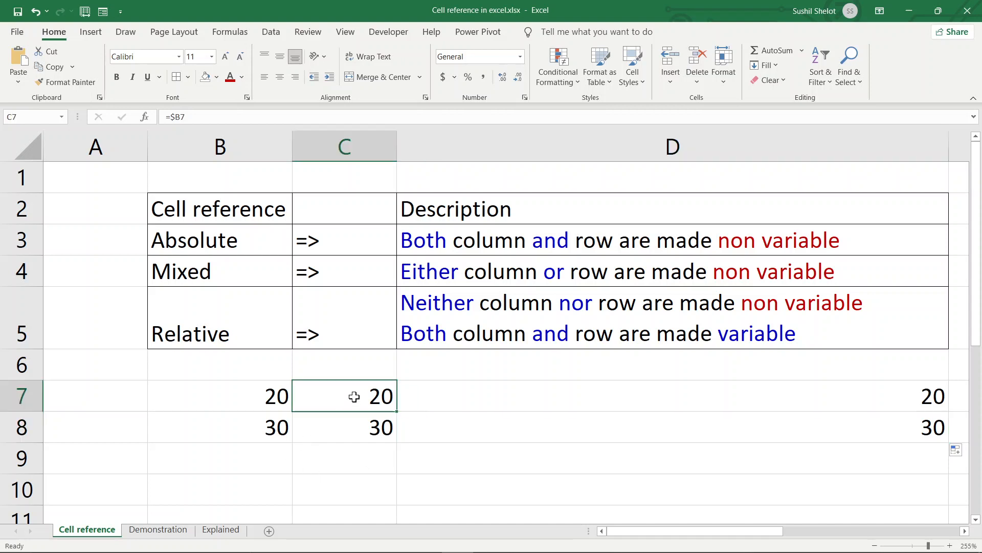
- Change C7 to the row-locked =B$7 and copy it to D7 as =C$7
click(179, 115)
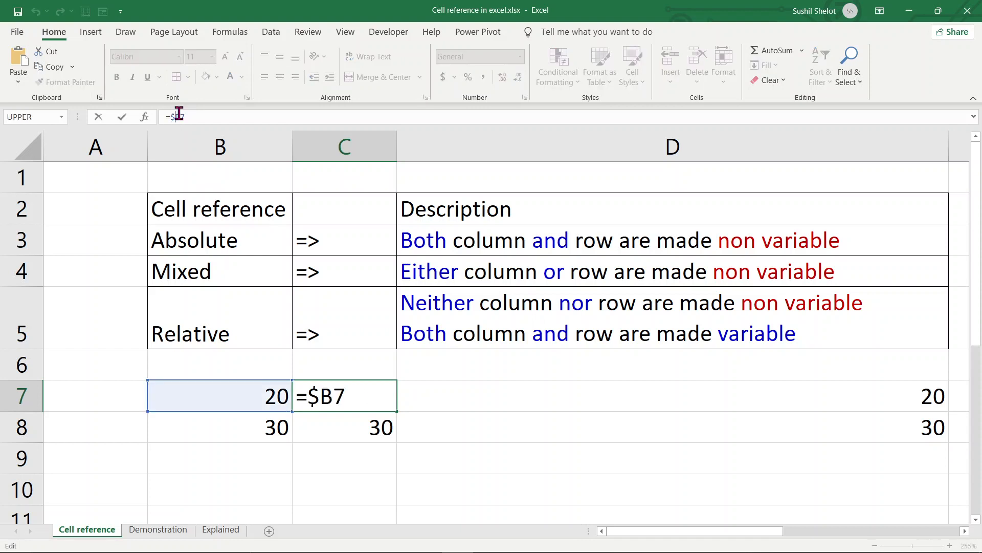
key(BackSpace)
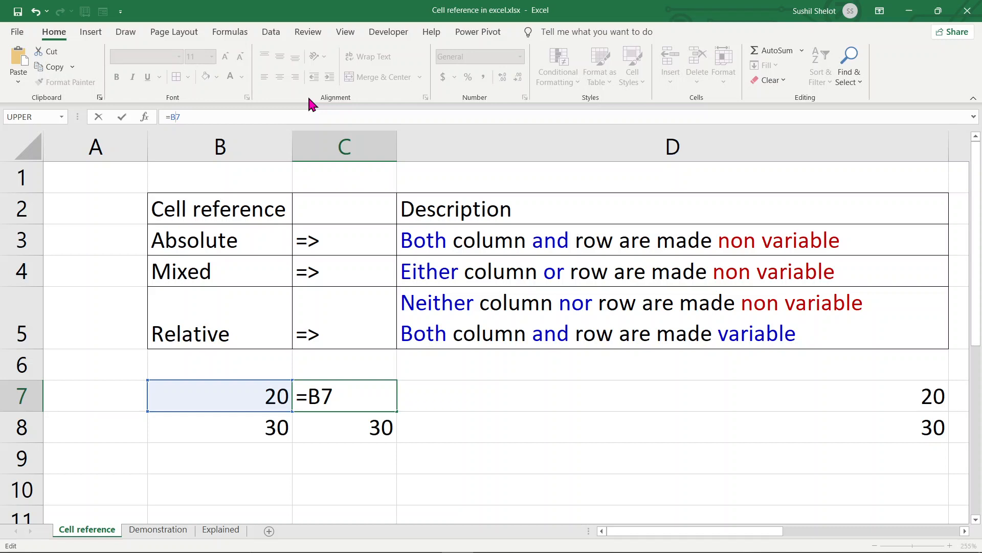
text($)
key(Return)
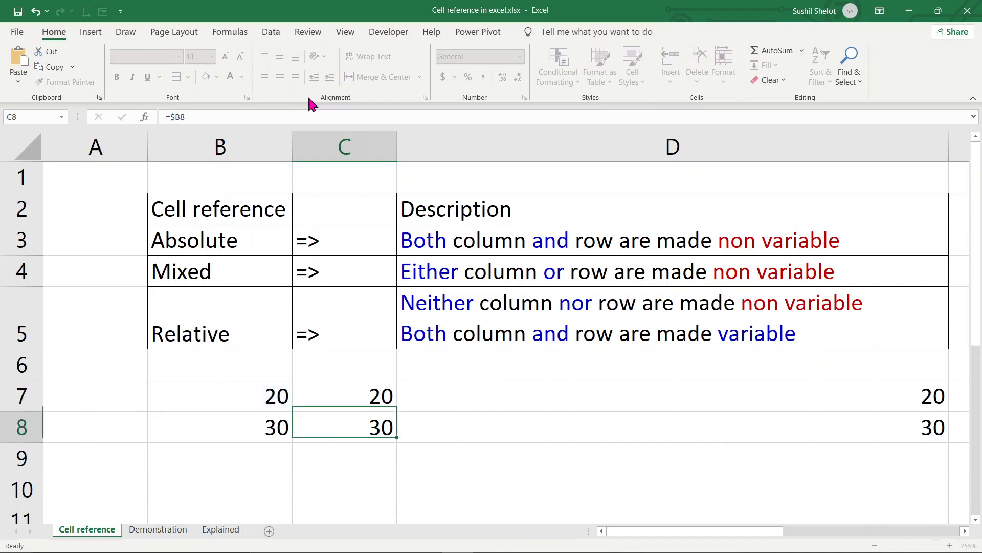
click(369, 401)
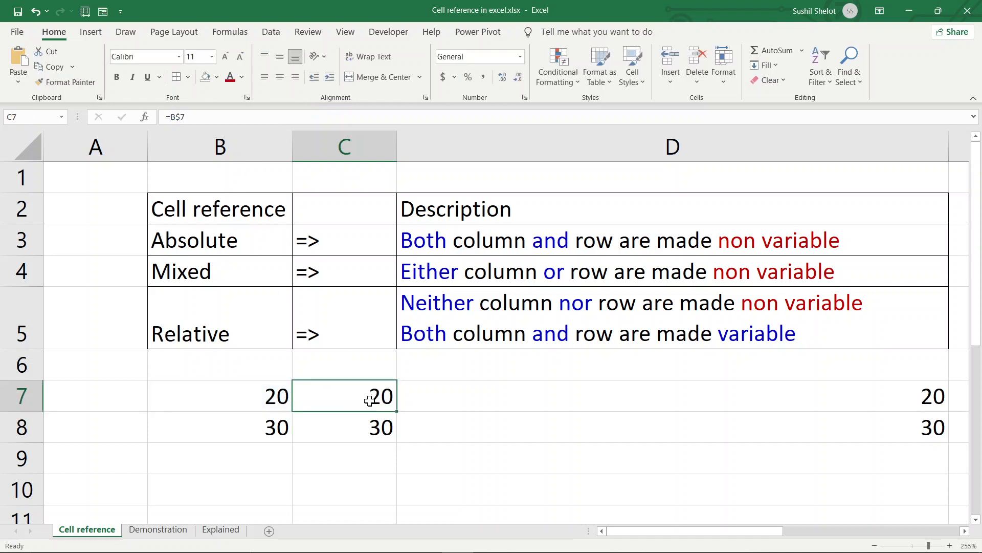
drag(397, 411, 743, 413)
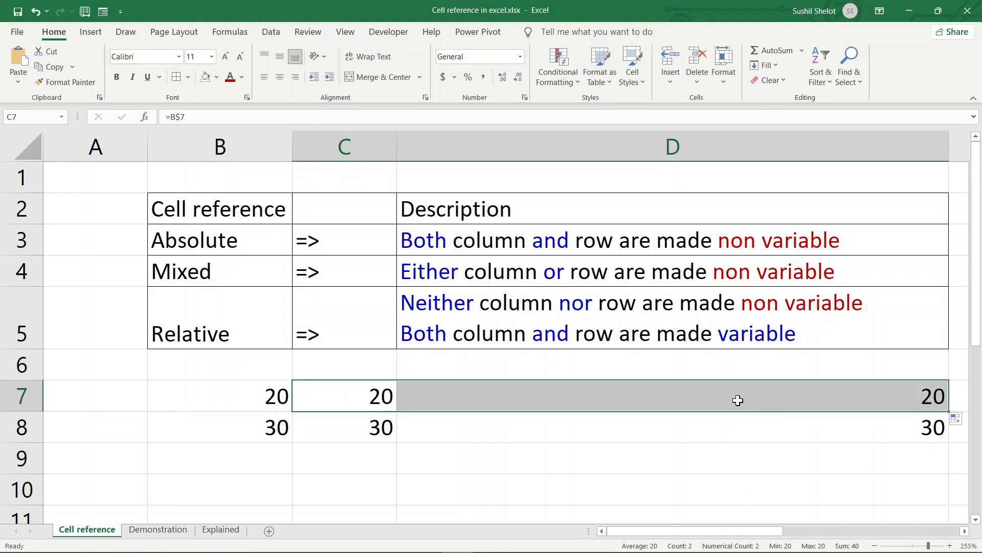
click(737, 397)
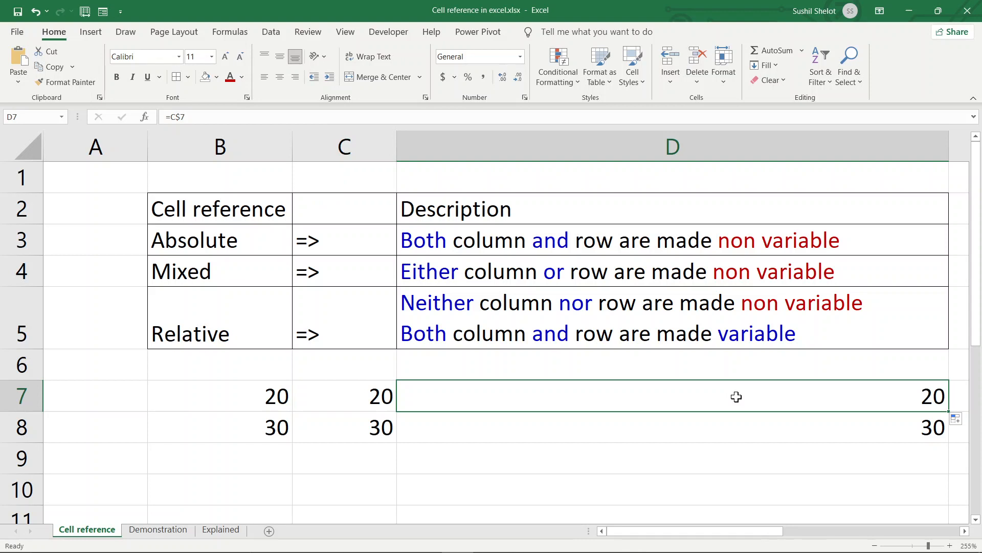
- Append +30 to C7's formula so C7 and D7 both show 50
click(377, 390)
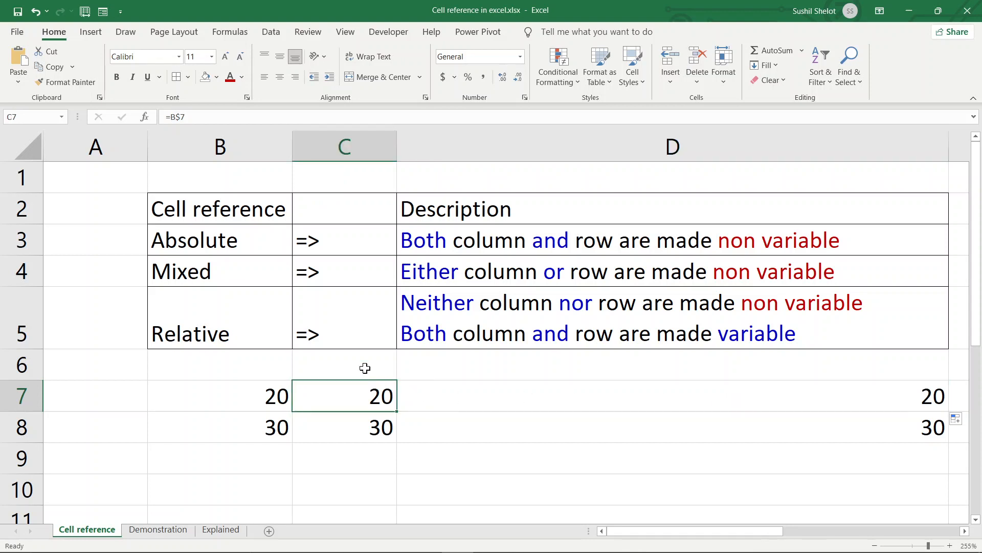
click(227, 119)
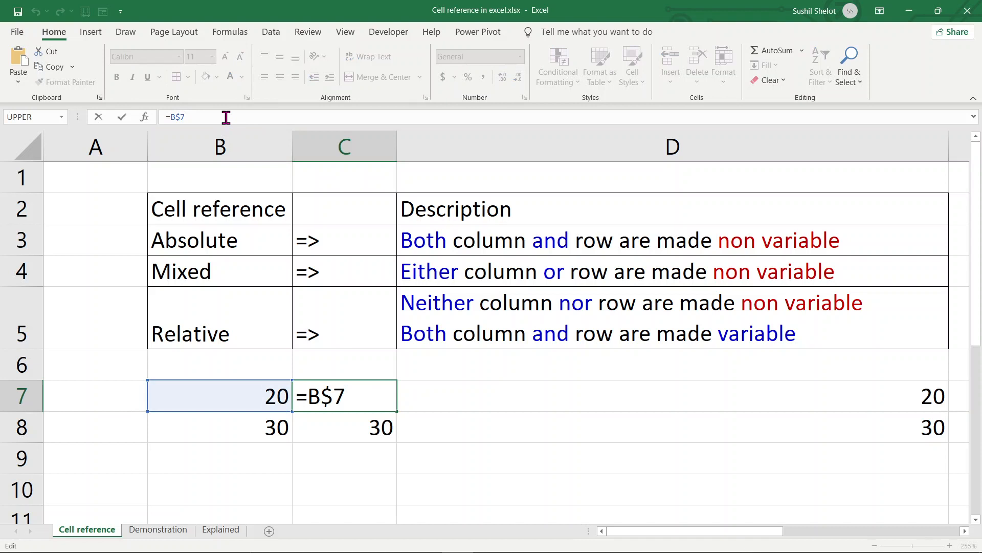
text(+30)
key(Return)
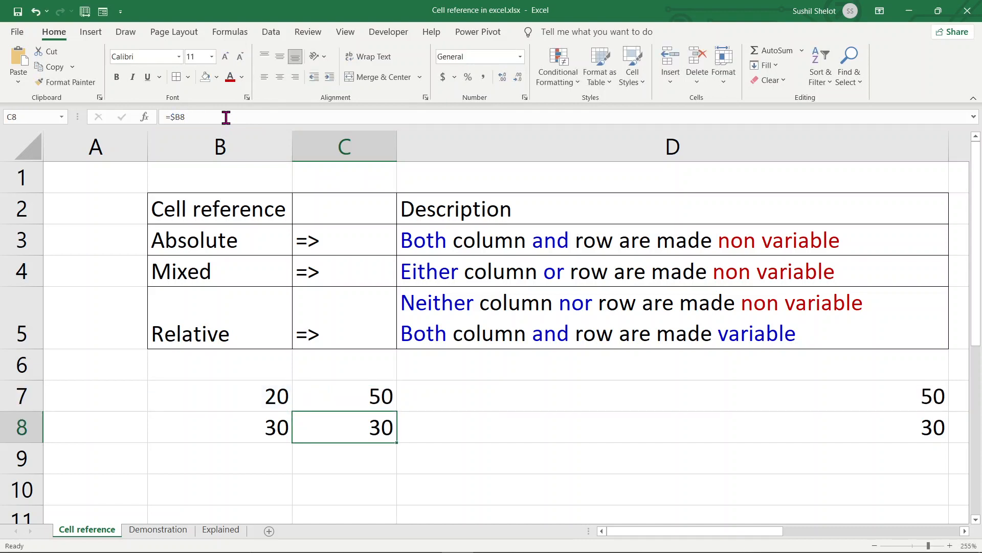
click(574, 400)
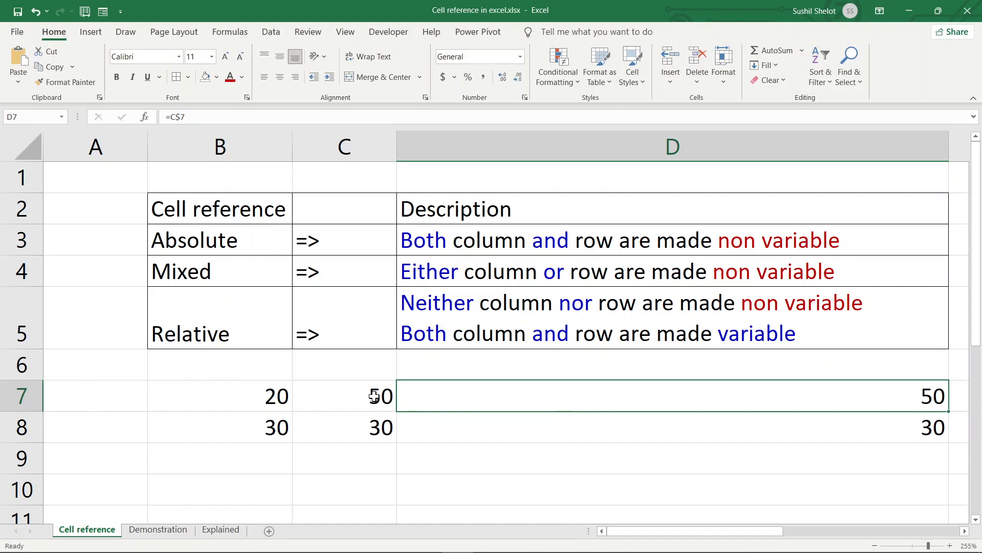
- Replace C7's formula with the relative =B7, so C7 and D7 show 20
click(226, 336)
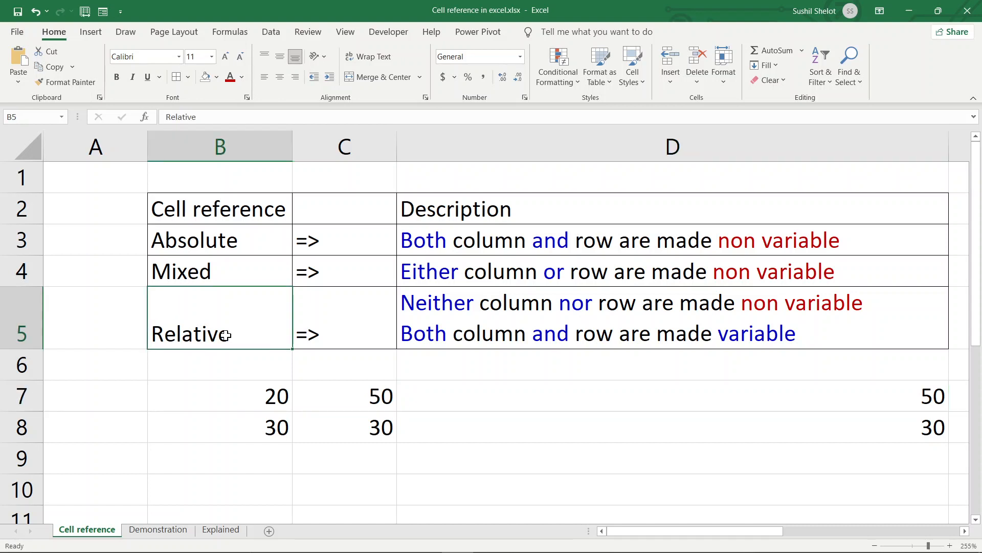
click(487, 327)
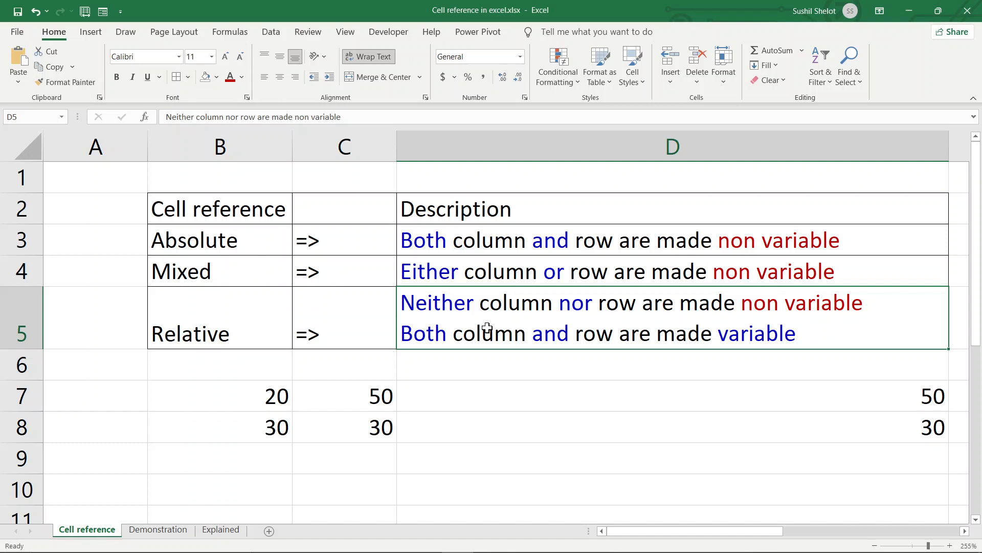
click(364, 392)
click(201, 116)
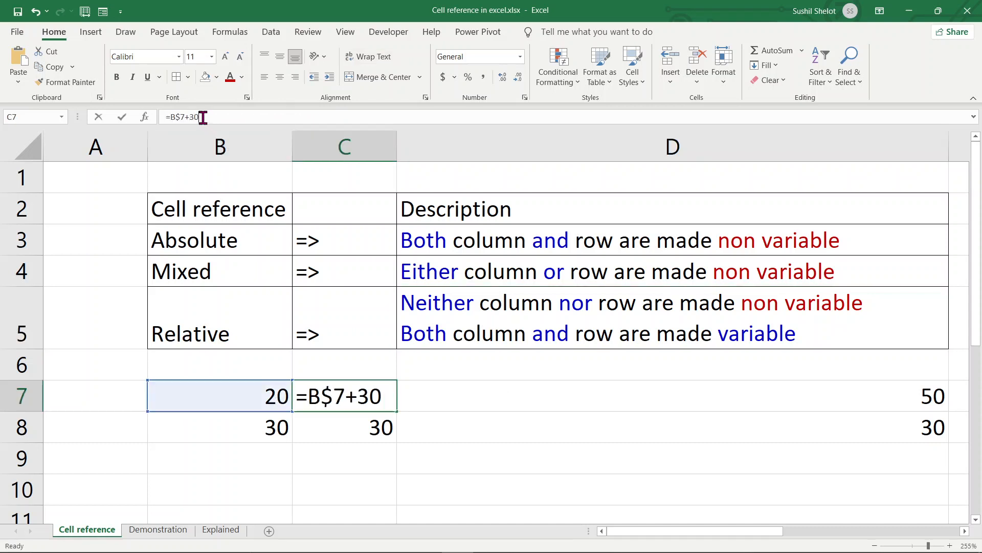
drag(201, 116, 171, 123)
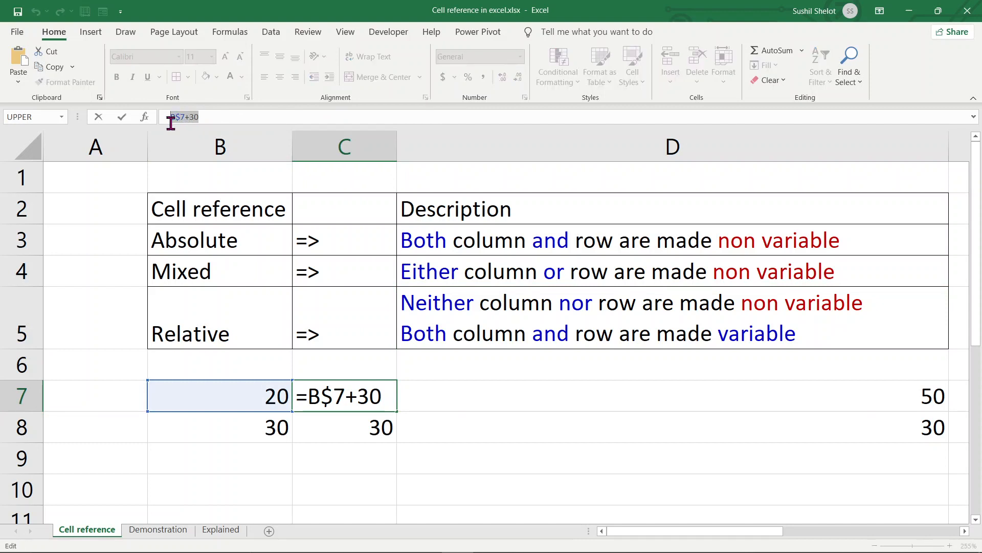
text(B7)
key(Return)
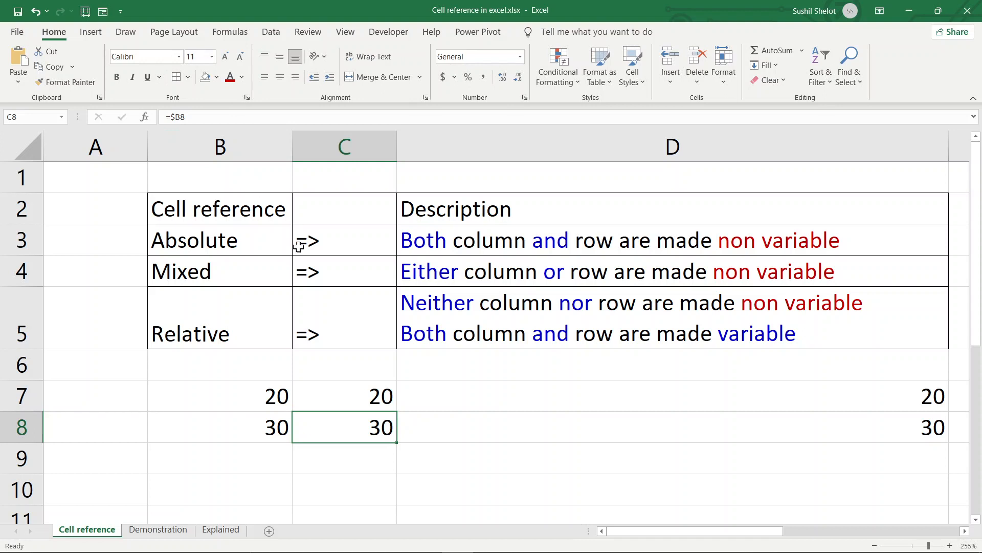
- Fill C7's relative formula down to C8 as =B8, showing 30
click(359, 395)
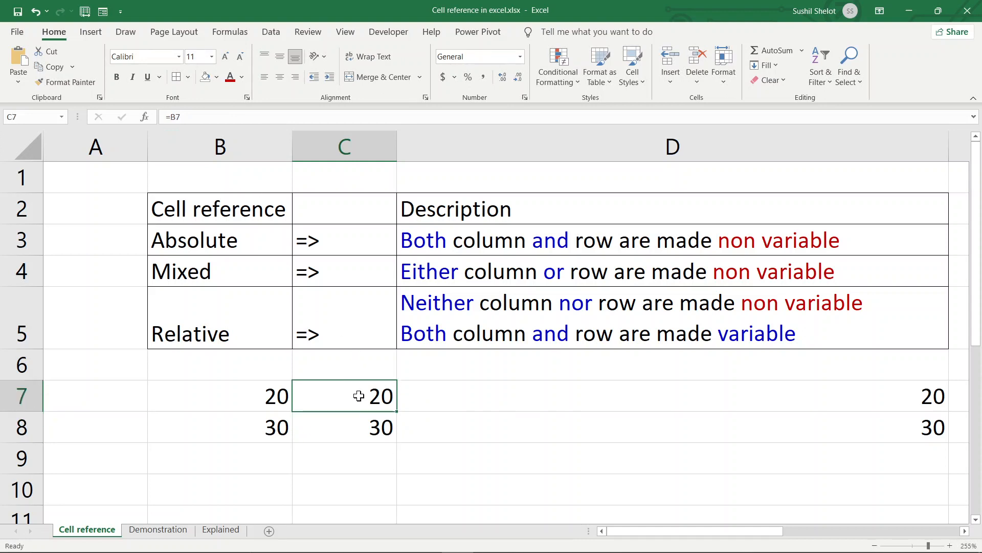
drag(397, 411, 393, 433)
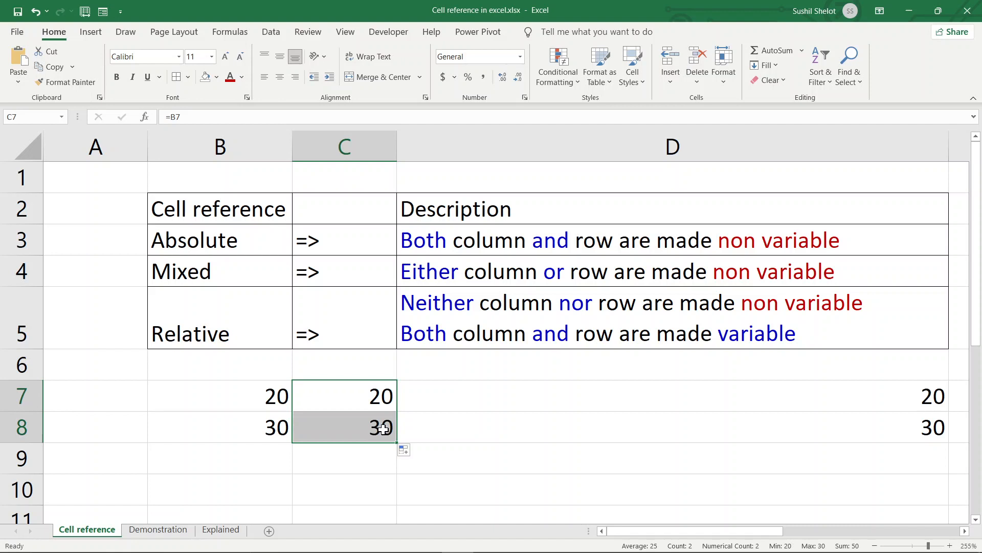
click(384, 429)
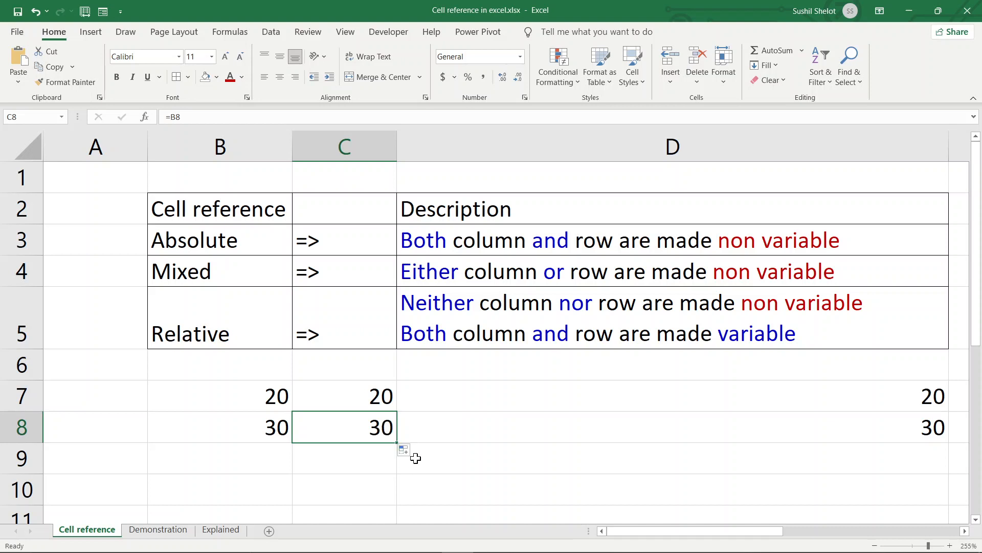
click(433, 467)
click(376, 433)
- Copy C7's formula right to D7 as =C7, showing 20
click(366, 401)
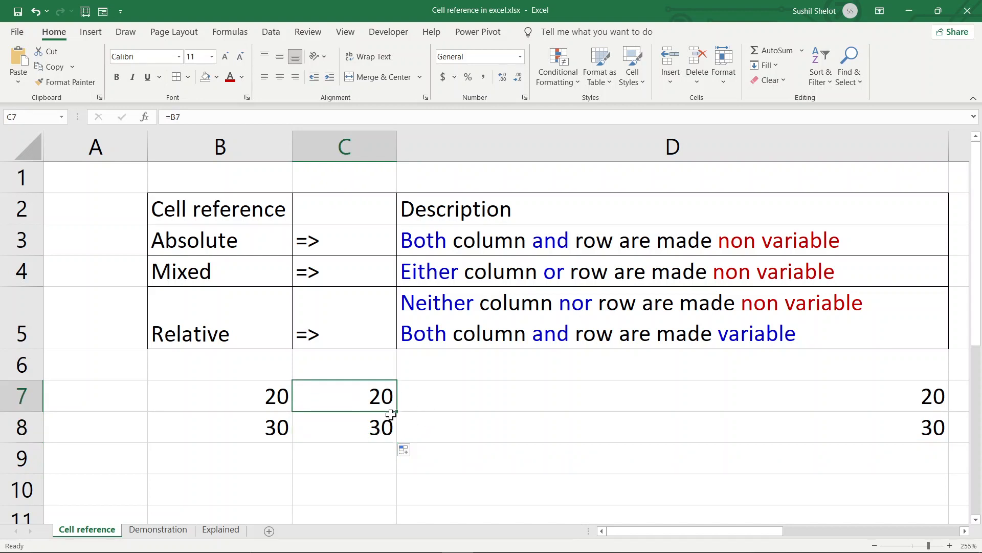
drag(396, 412, 793, 412)
click(722, 397)
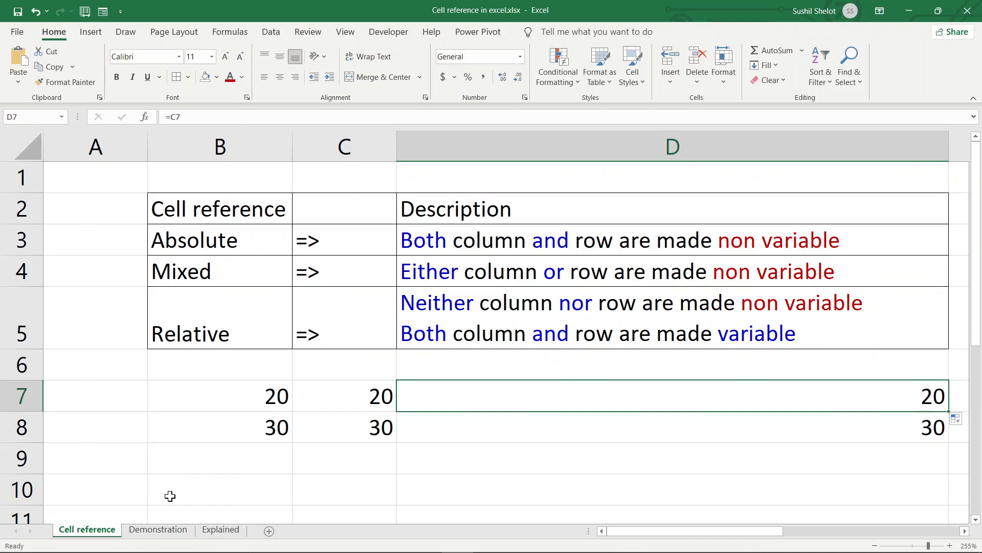
- Switch to the Demonstration worksheet with the Junior Employee Salary table
click(170, 530)
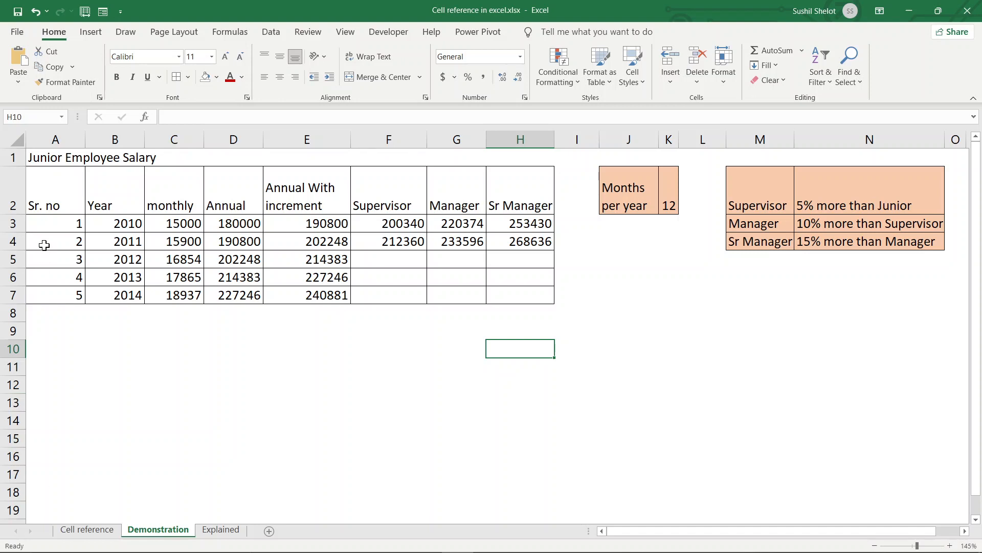
click(45, 220)
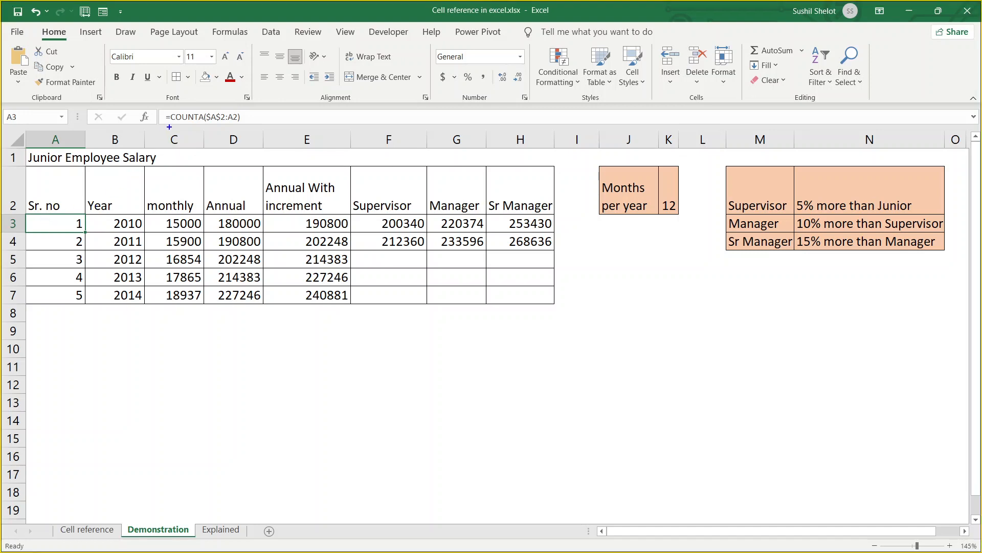
mouse_move(206, 115)
mouse_down()
mouse_move(246, 136)
mouse_move(244, 125)
mouse_up()
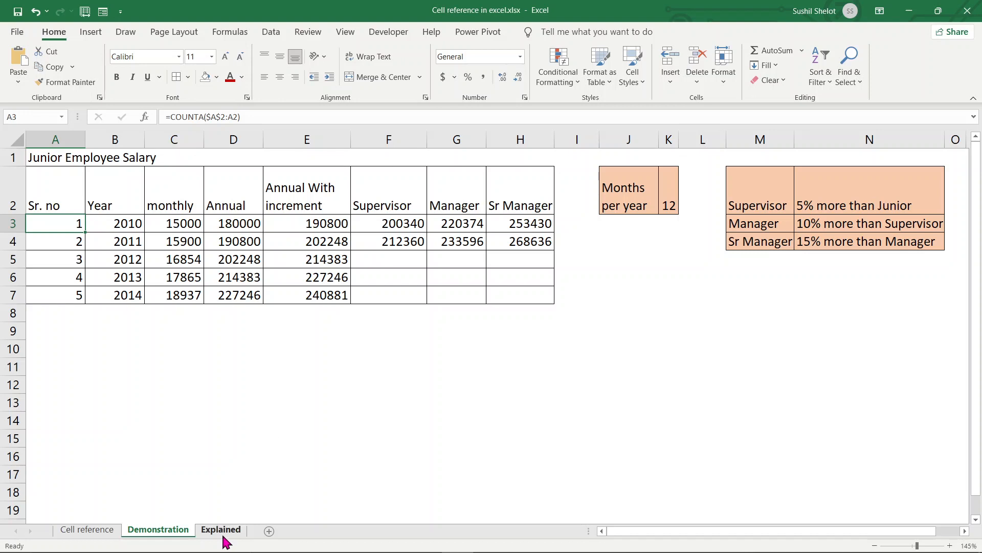
- On the Explained sheet, inspect the rate table M3:N7 and multipliers 1.05, 1.10 and 1.15
click(223, 534)
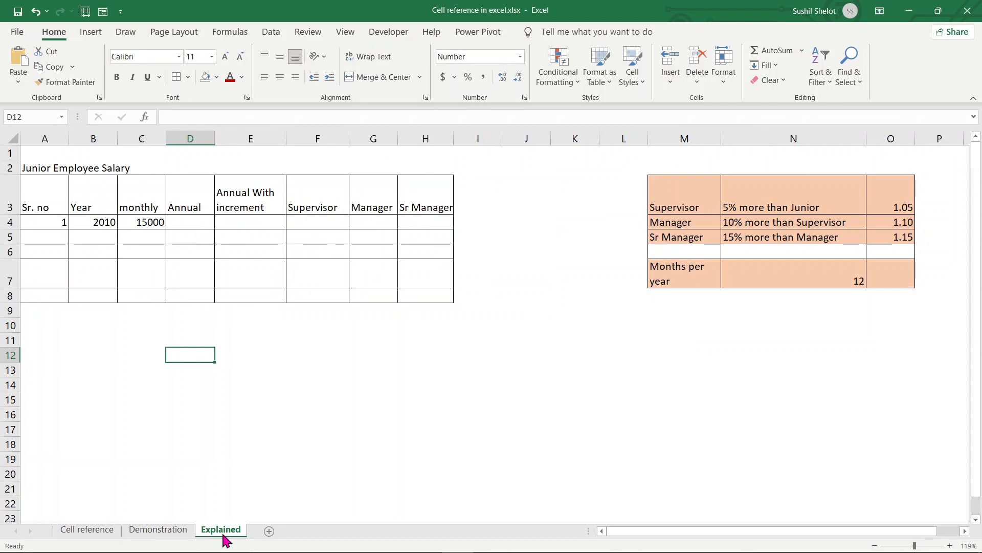
drag(688, 195, 790, 270)
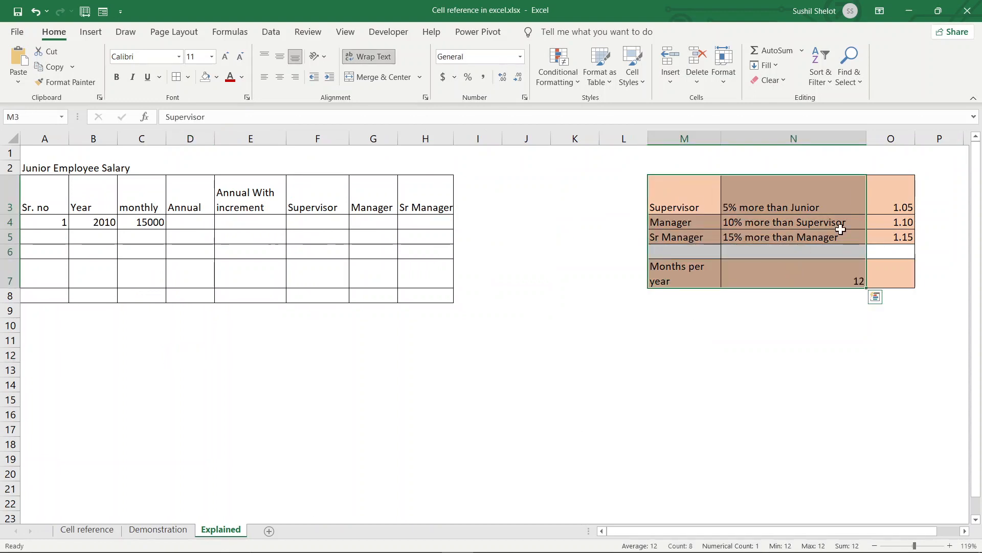
click(879, 201)
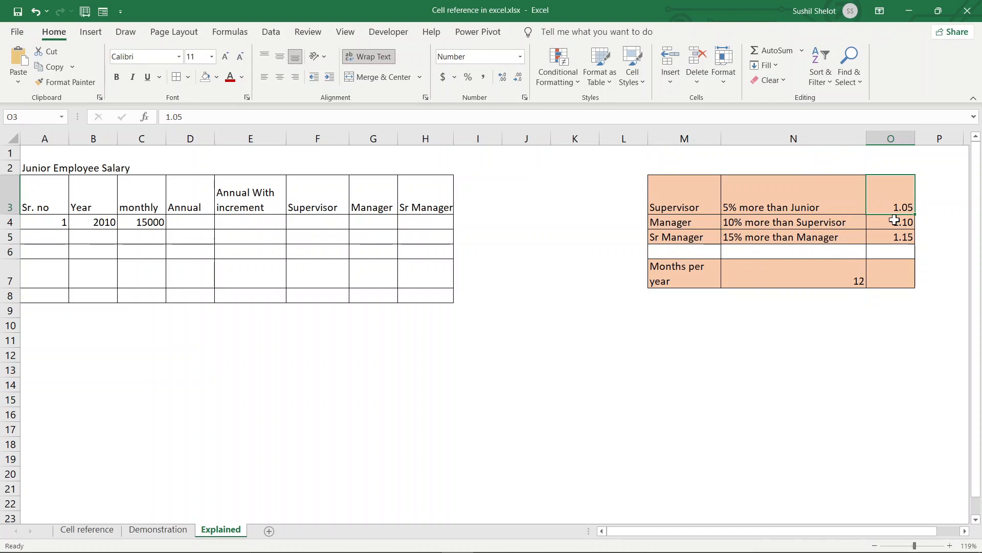
click(894, 222)
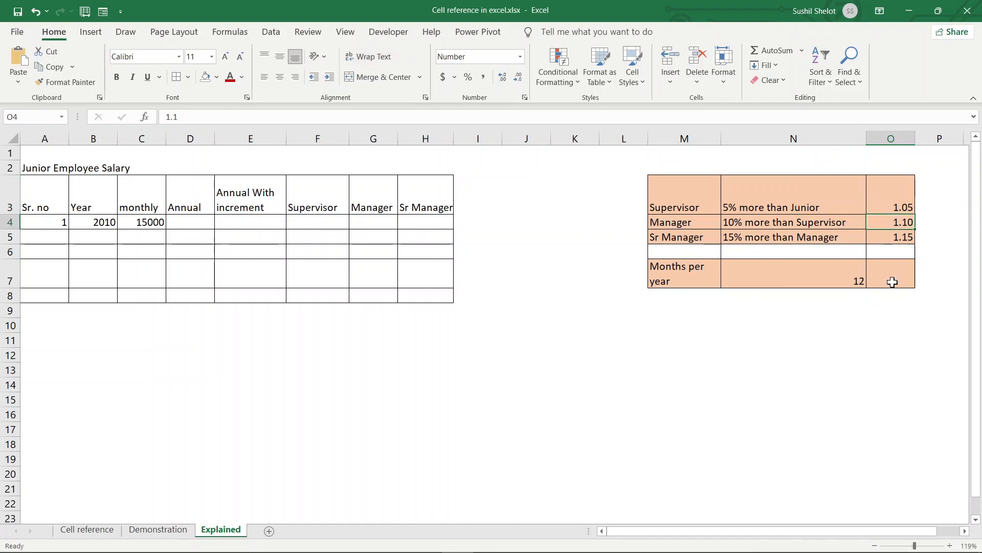
click(891, 238)
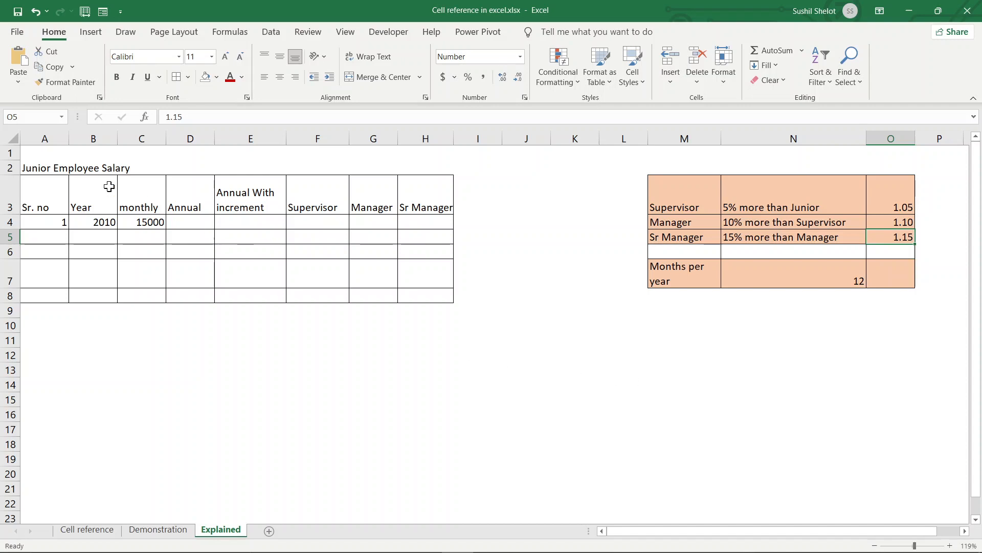
click(50, 219)
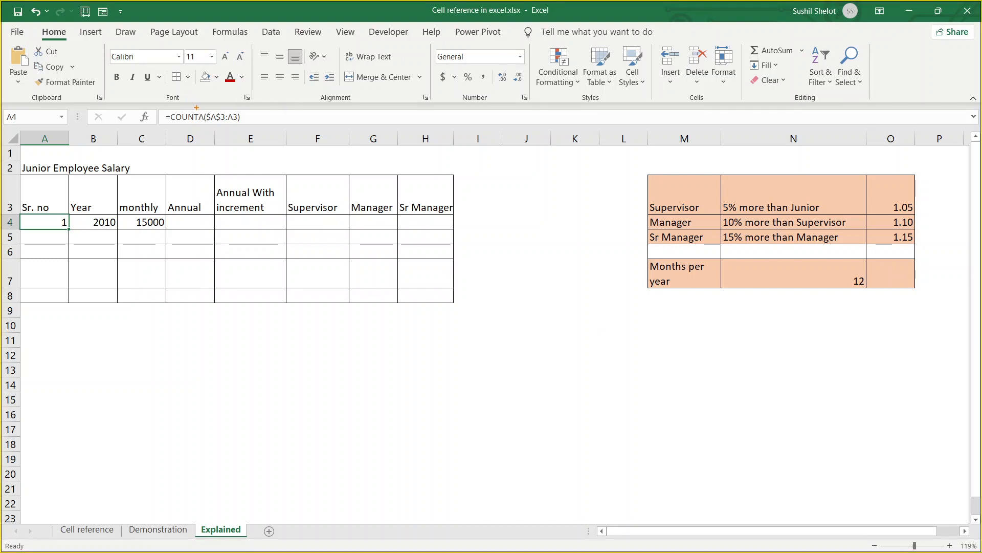
mouse_move(225, 124)
mouse_down()
mouse_move(229, 110)
mouse_move(211, 103)
mouse_move(228, 125)
mouse_up()
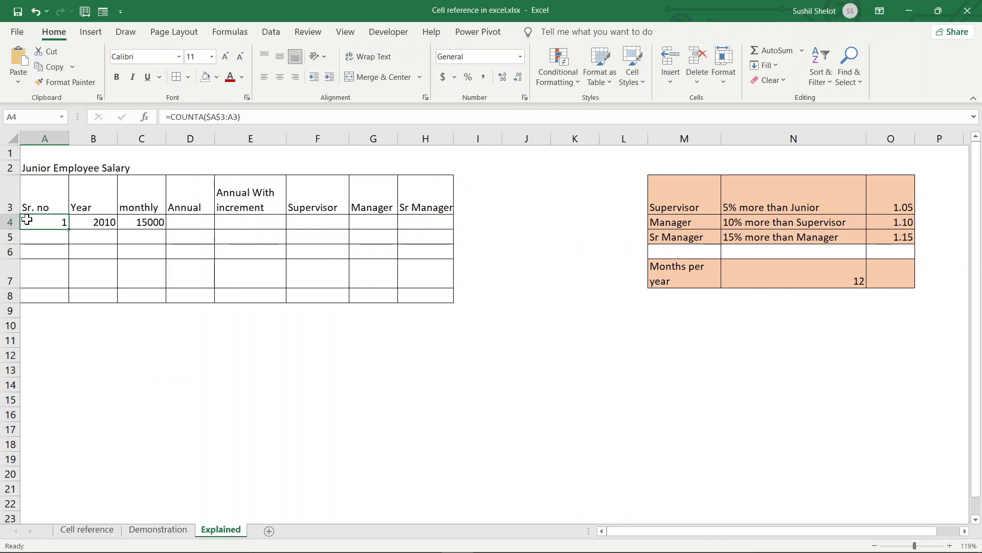
- Start typing =COUNTA(A3:A3 in A4, extending A3 into a range with F8
text(=count)
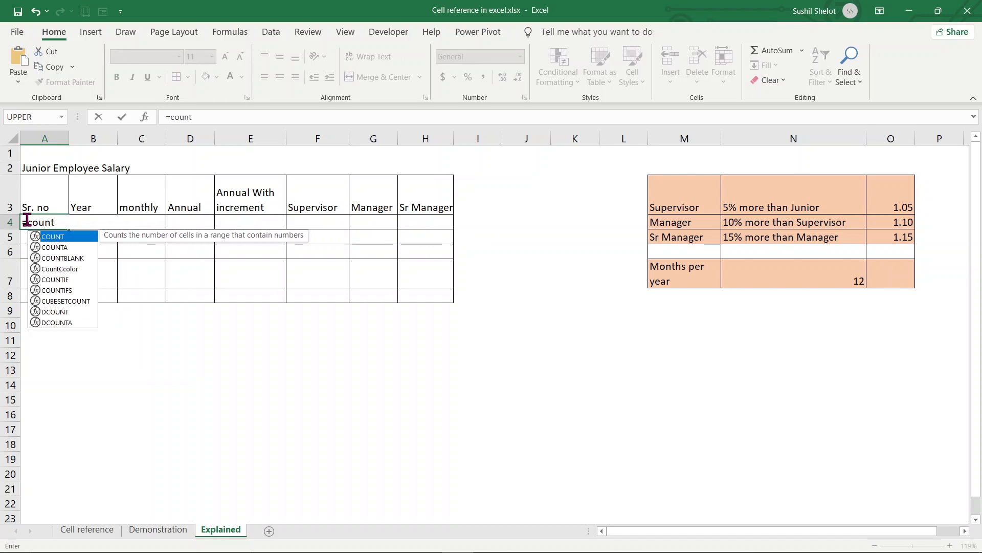
click(34, 244)
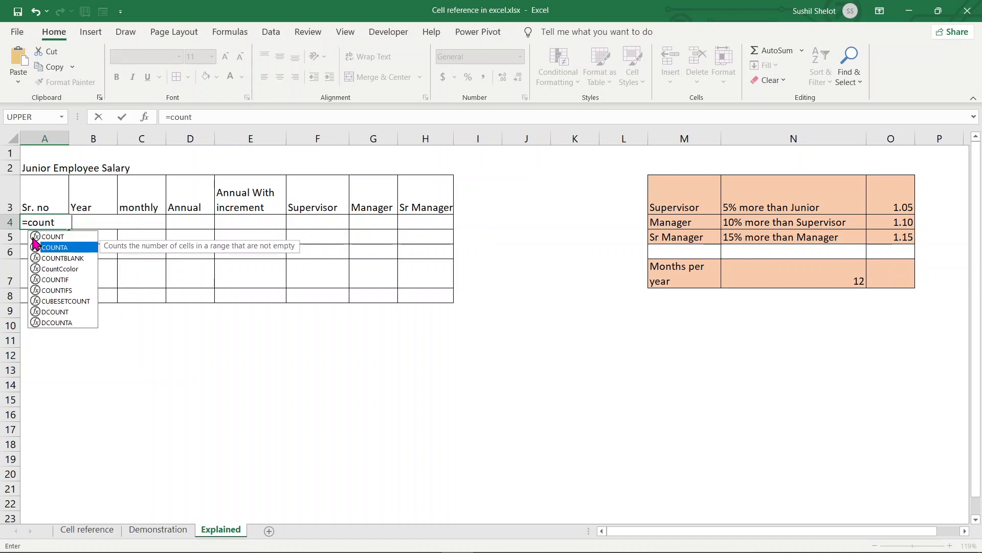
double_click(35, 245)
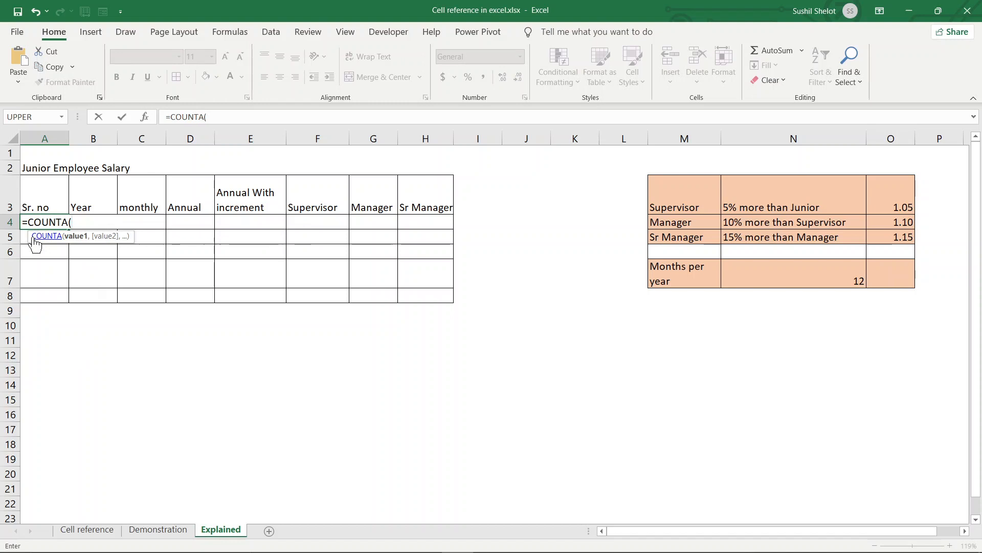
click(53, 195)
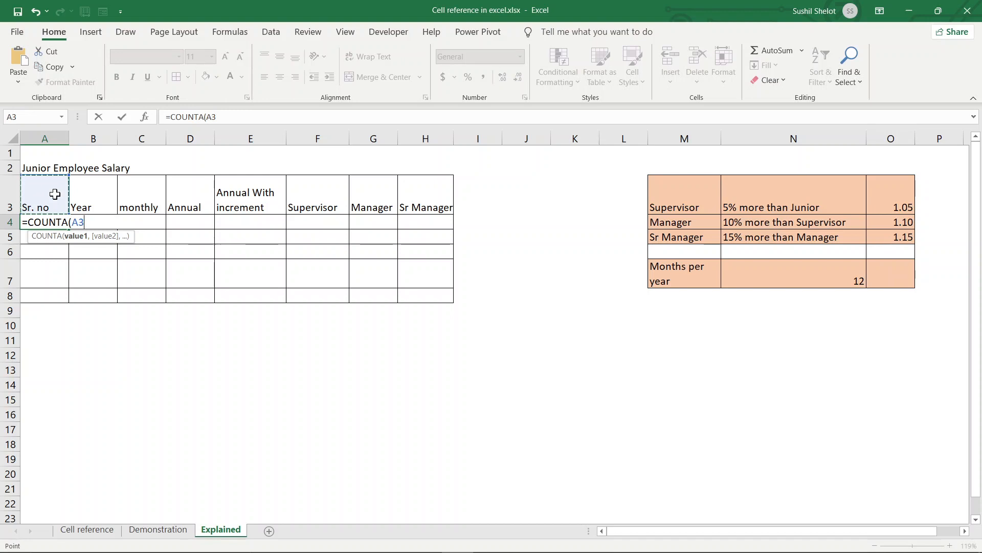
key(F8)
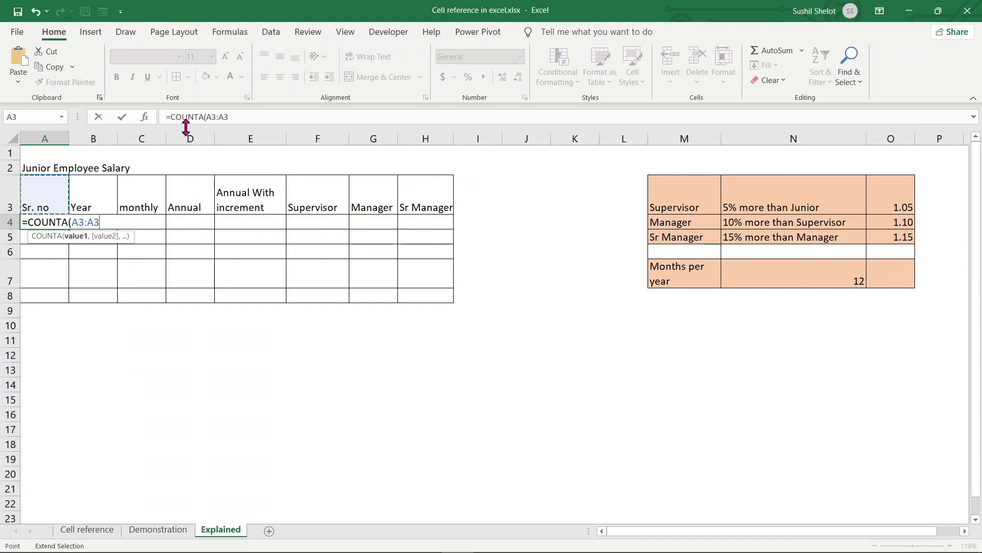
drag(207, 117, 228, 116)
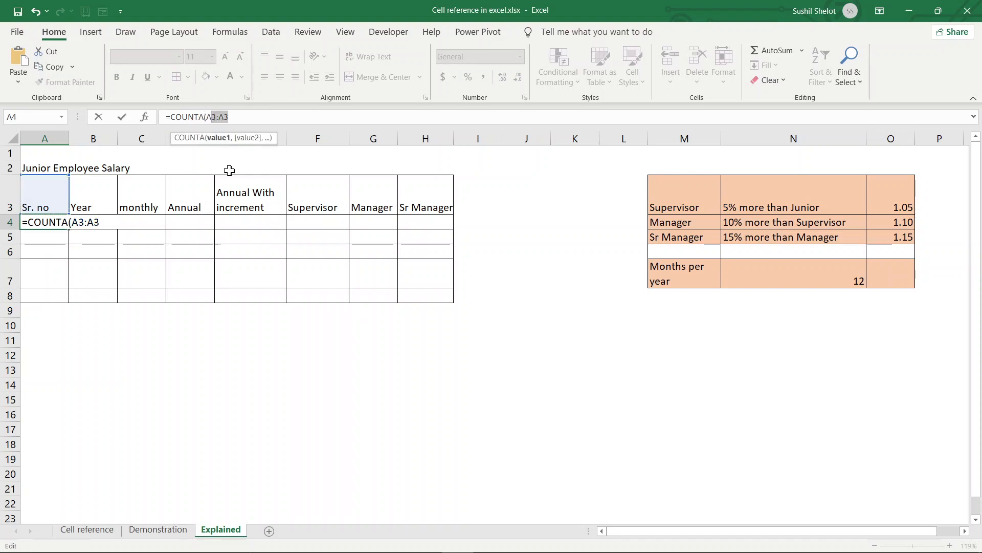
- Lock the range start so A4 holds =COUNTA($A$3:A3), displaying 1
click(207, 117)
key(F4)
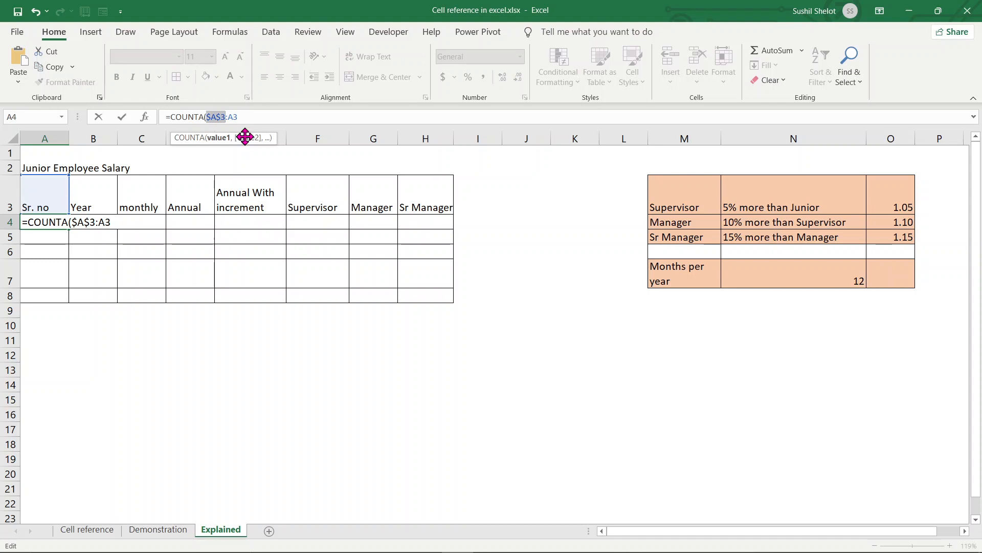
key(F4)
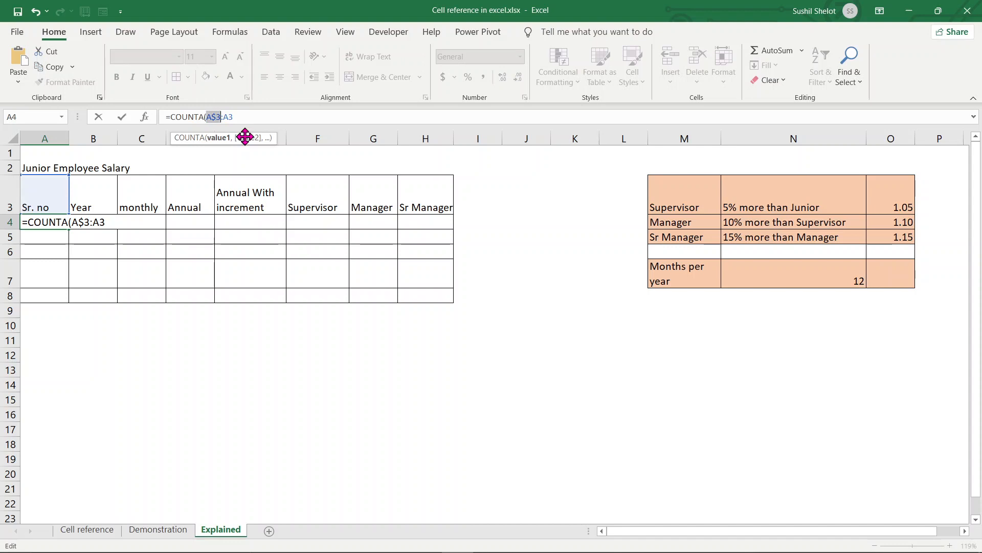
key(F4)
key(F4)
key(F4)
click(252, 121)
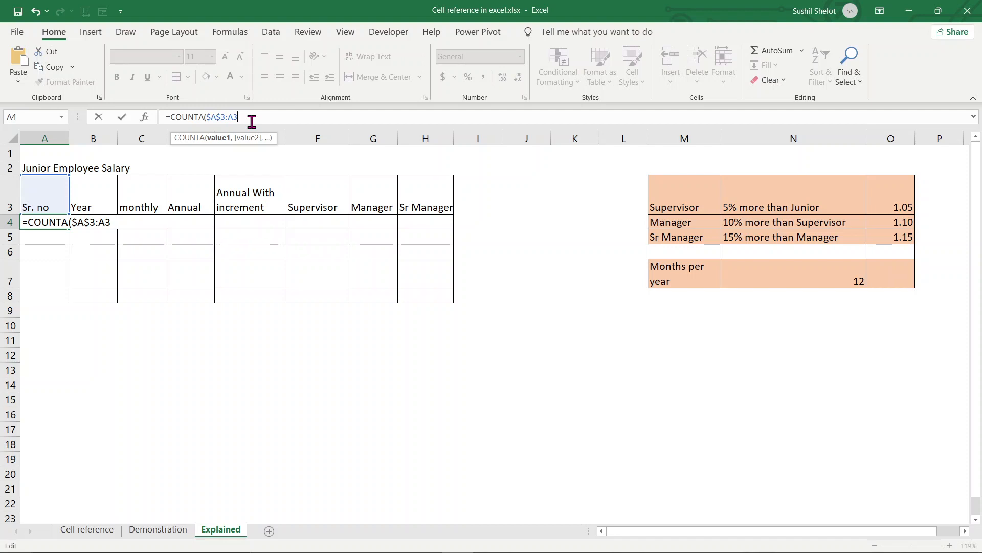
text())
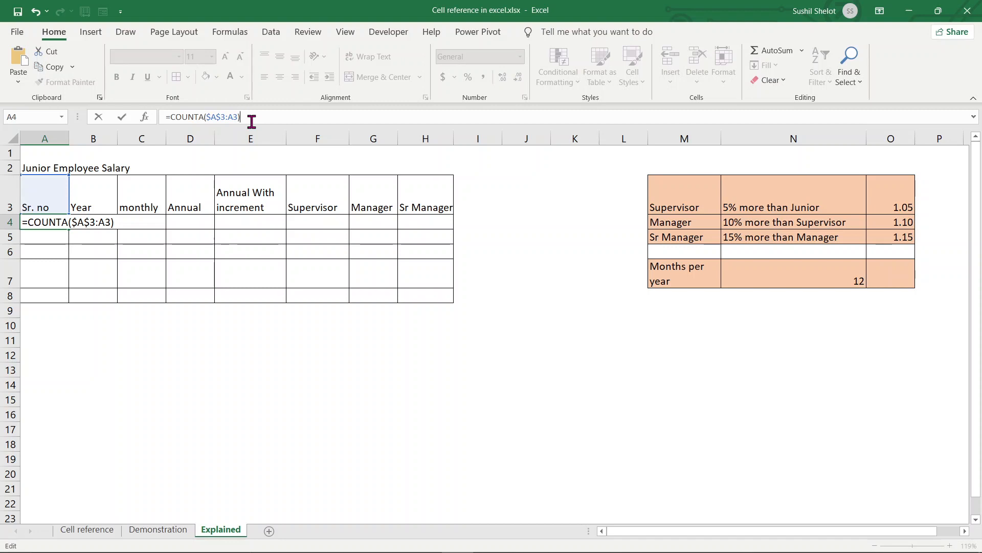
key(Return)
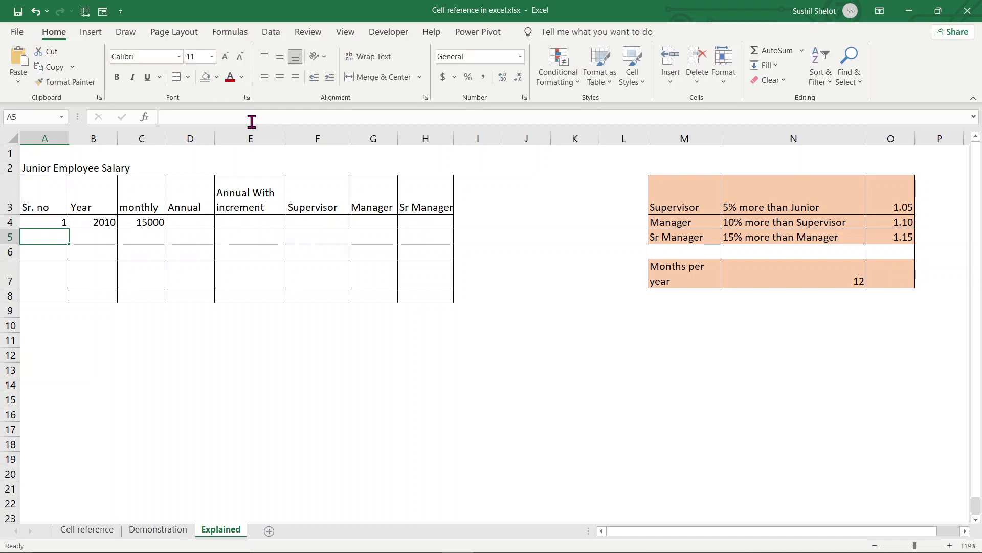
- Fill A4's COUNTA formula down to A8 to number rows 1–5, then check A5
click(41, 221)
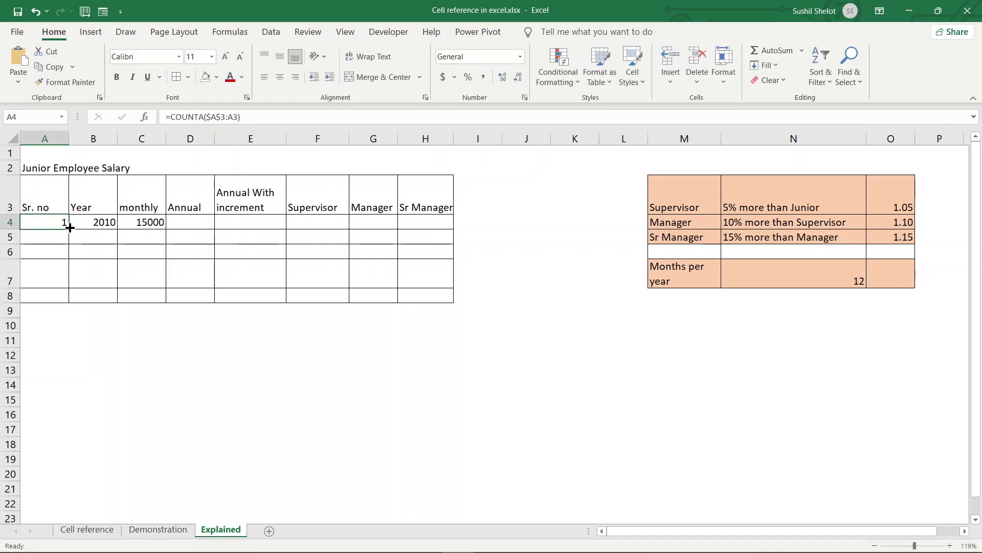
drag(70, 232, 69, 302)
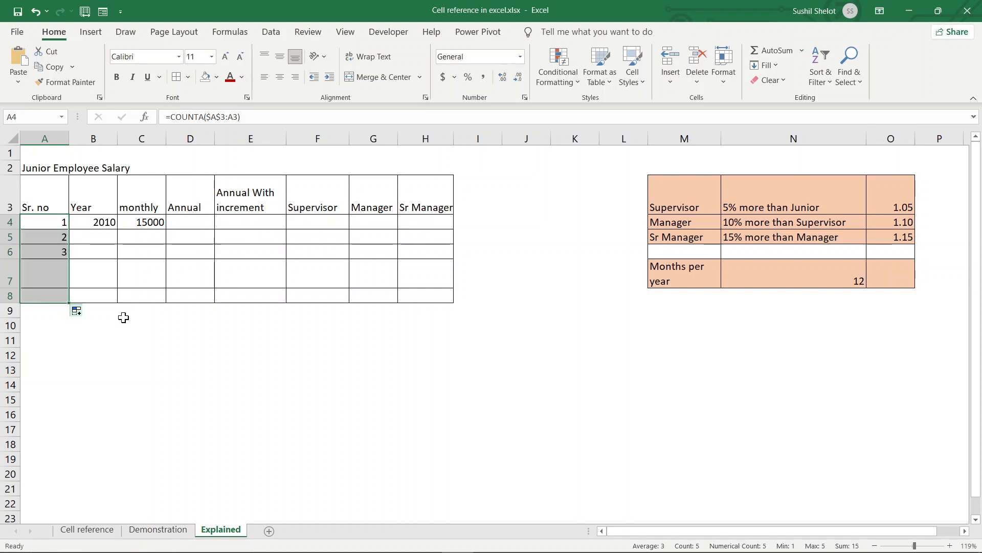
click(162, 358)
click(56, 238)
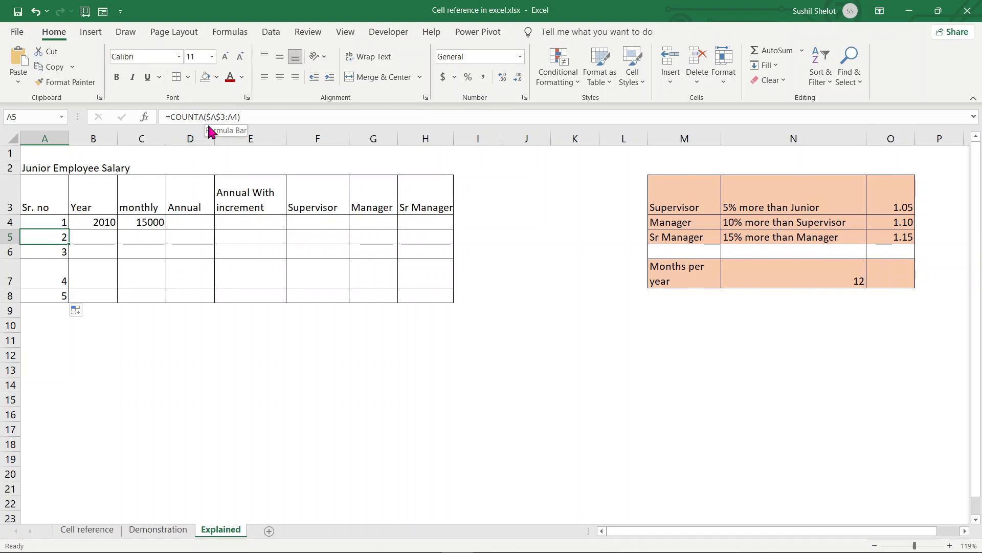
click(225, 117)
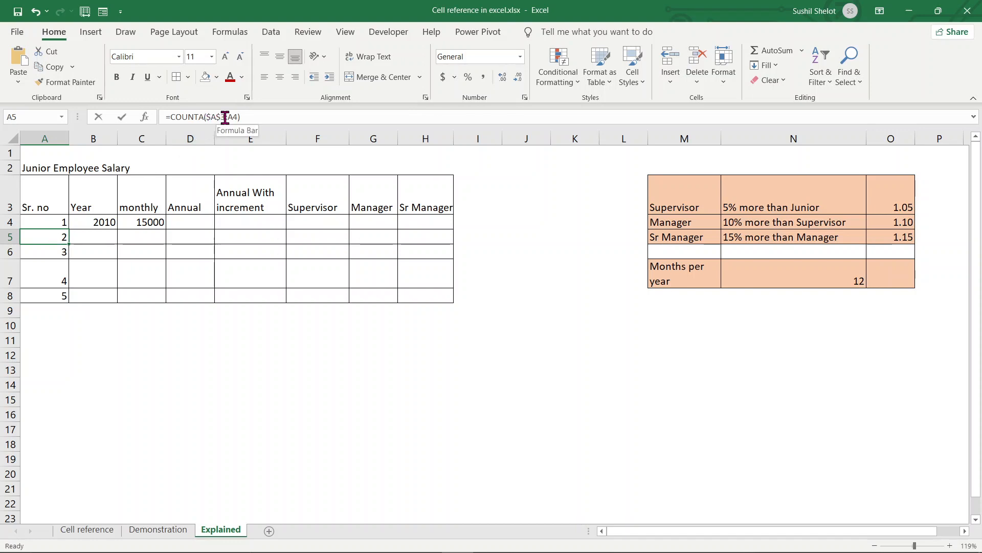
drag(225, 117, 205, 117)
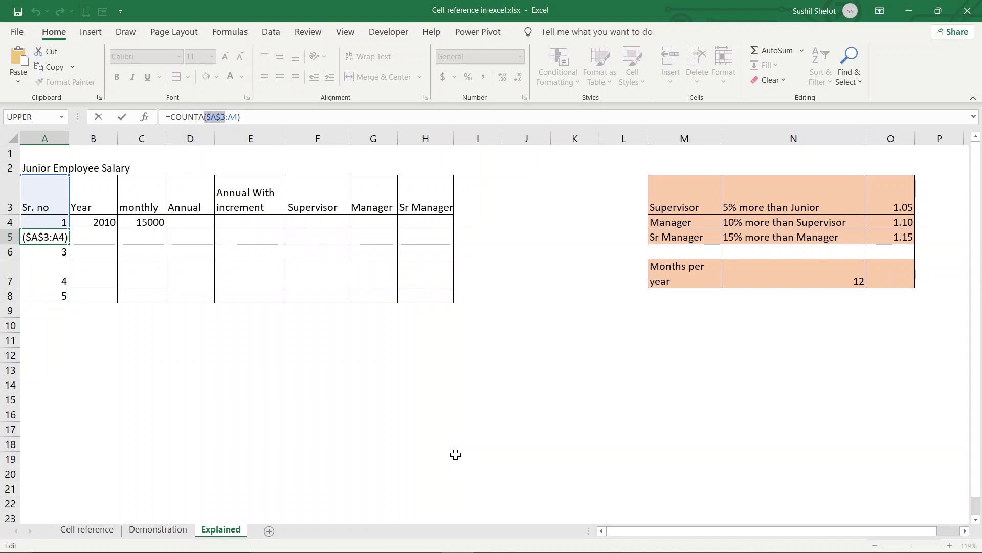
key(Return)
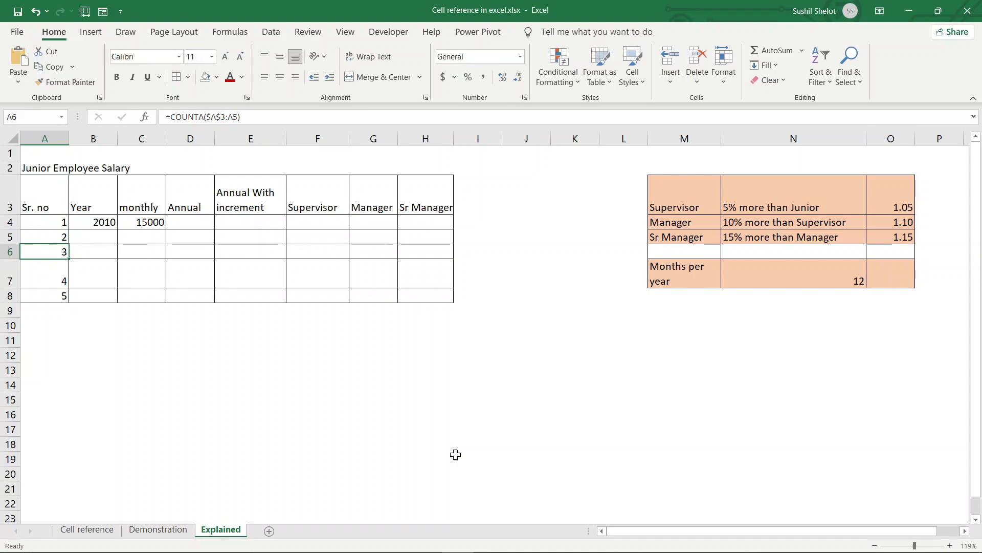
key(Down)
key(Down)
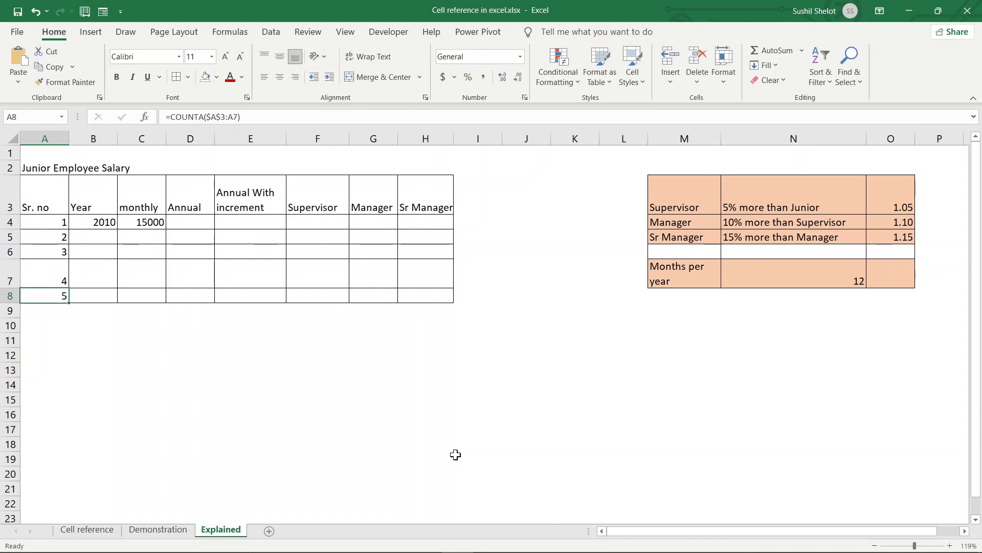
click(90, 221)
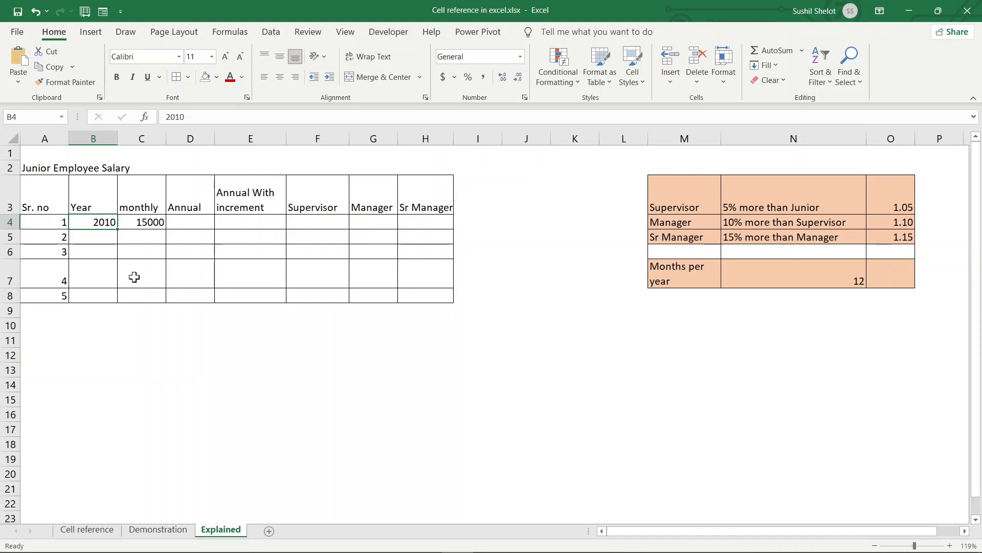
- Enter =$B$4+A4 in B5 so the year reads 2011
click(95, 239)
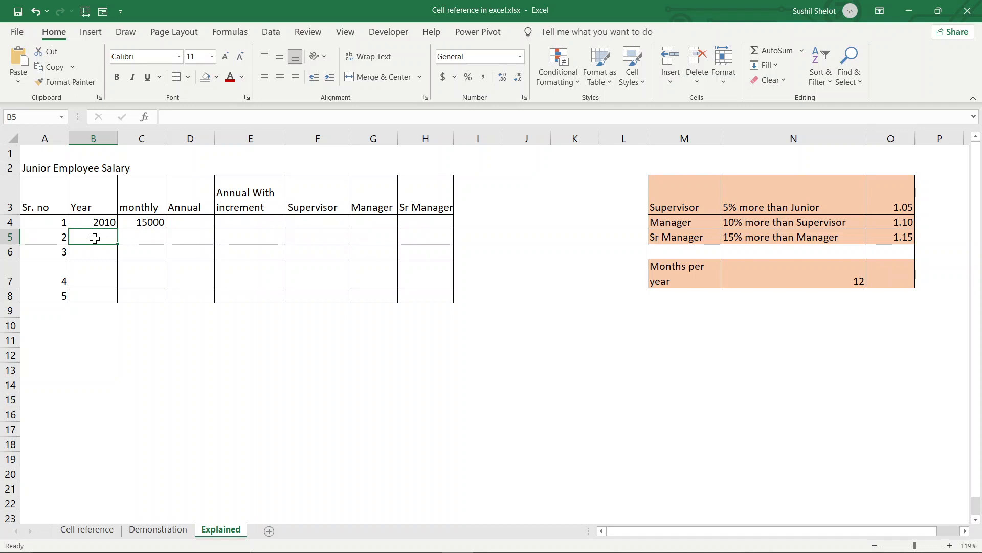
text(=)
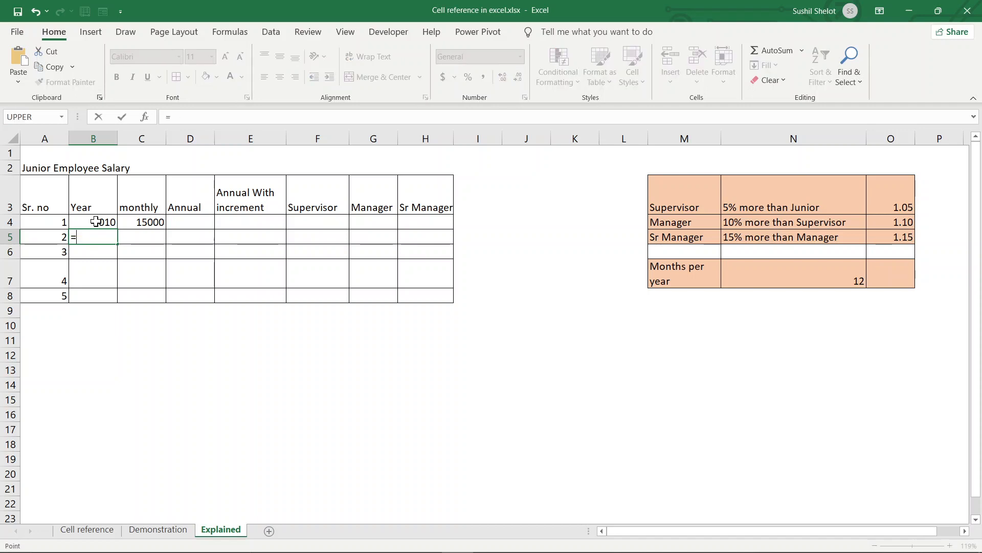
click(96, 221)
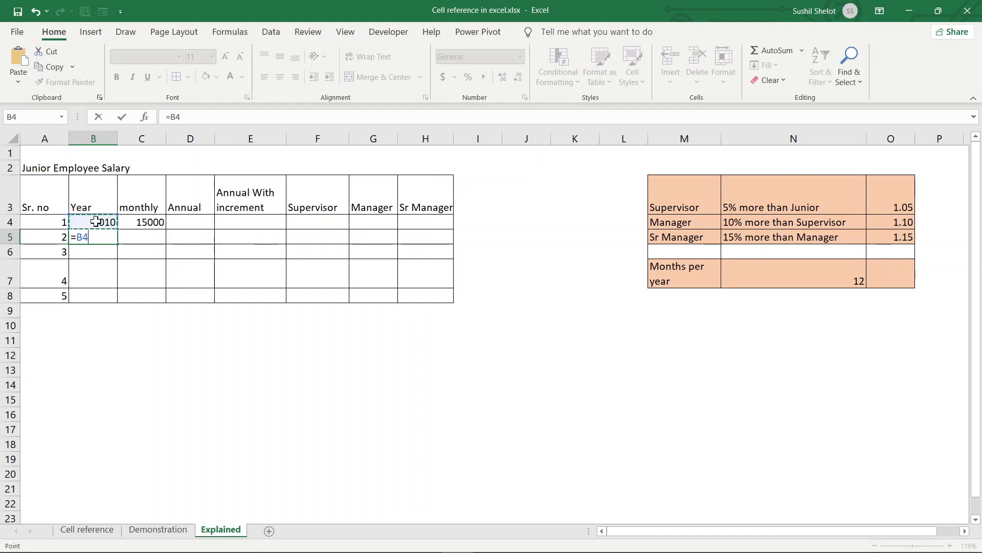
key(F4)
text(+)
click(52, 221)
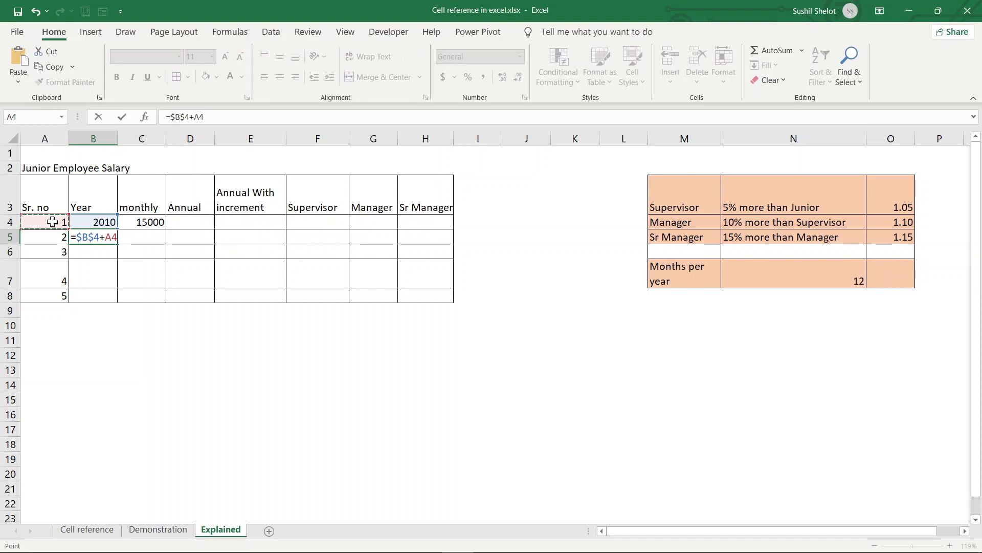
key(Return)
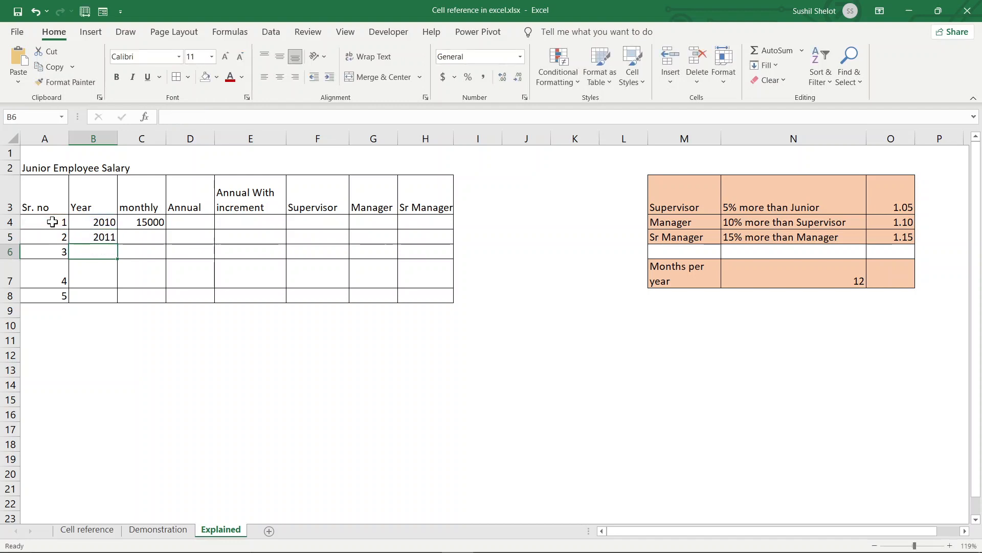
- Fill B5's year formula down to B8 for 2012, 2013 and 2014
click(113, 240)
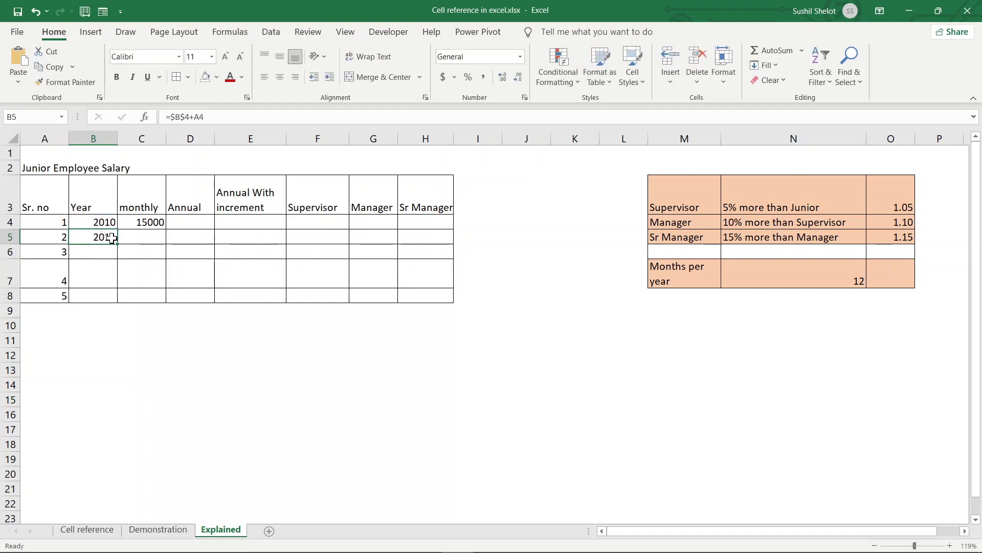
drag(115, 242, 119, 302)
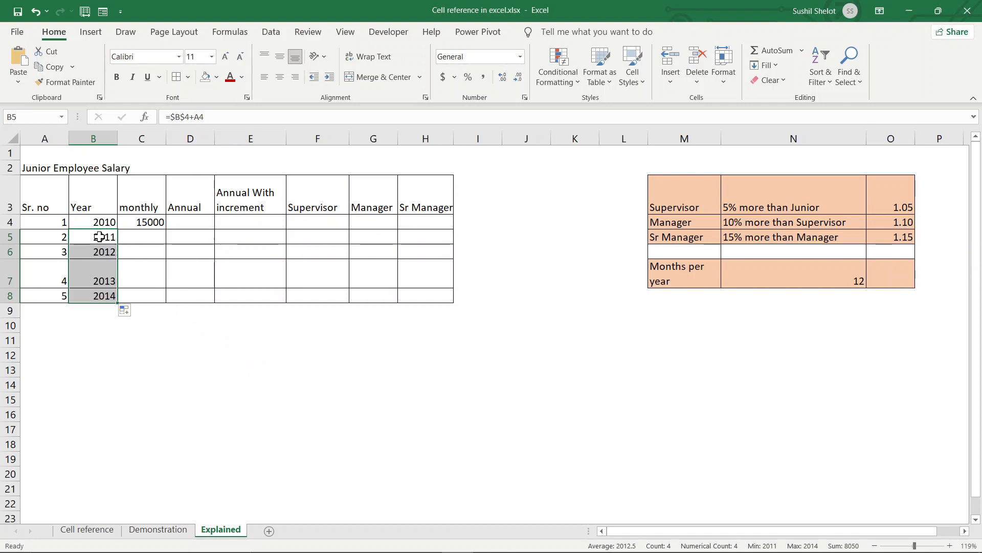
click(50, 225)
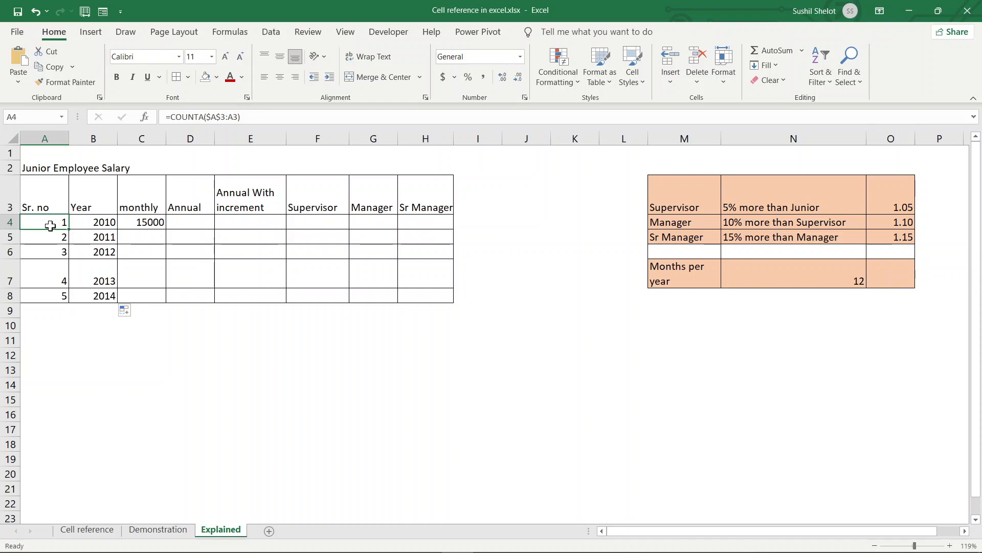
- Apply ₹ English (India) accounting format to C4 and remove two decimals across C4:H8
click(95, 236)
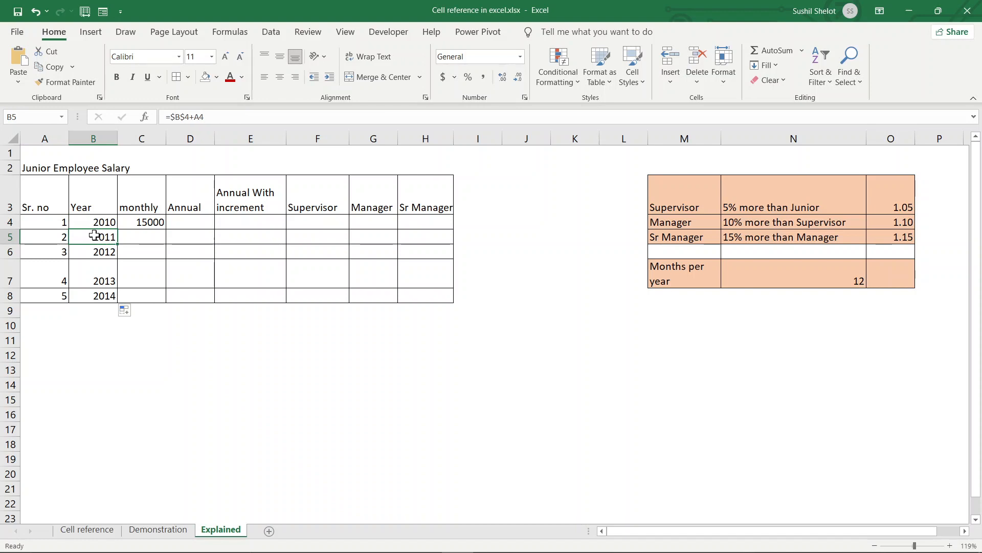
click(154, 221)
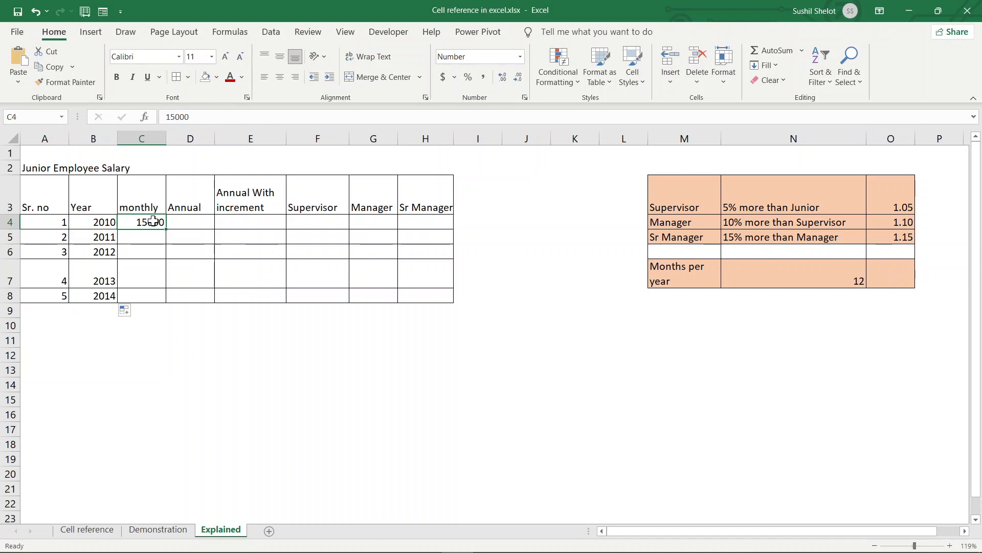
click(456, 78)
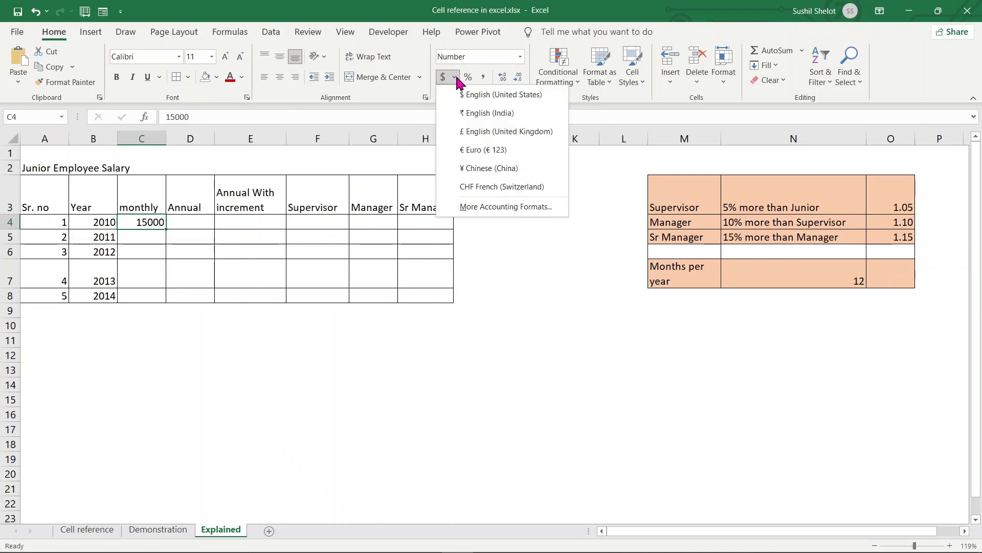
click(500, 113)
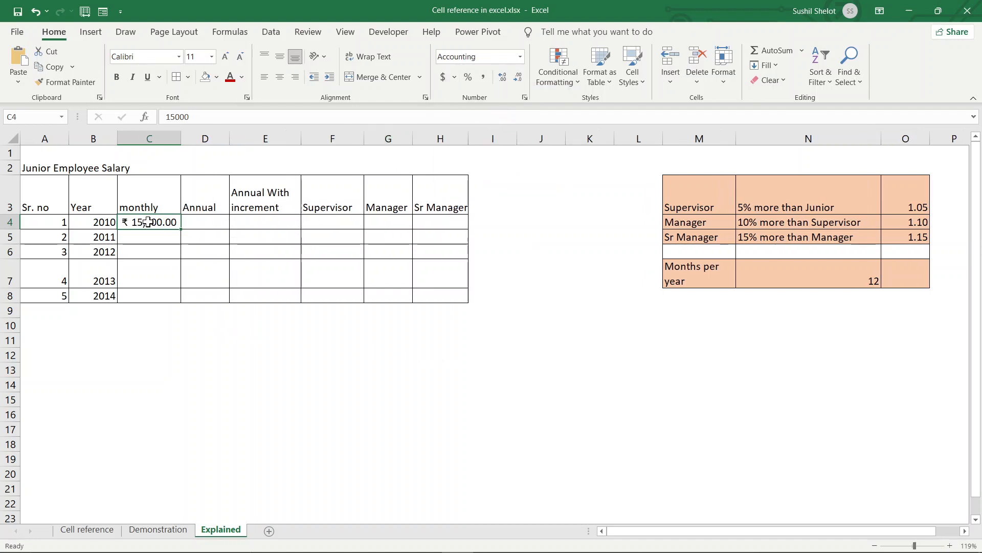
mouse_move(148, 222)
mouse_down()
mouse_move(225, 256)
mouse_move(416, 289)
mouse_up()
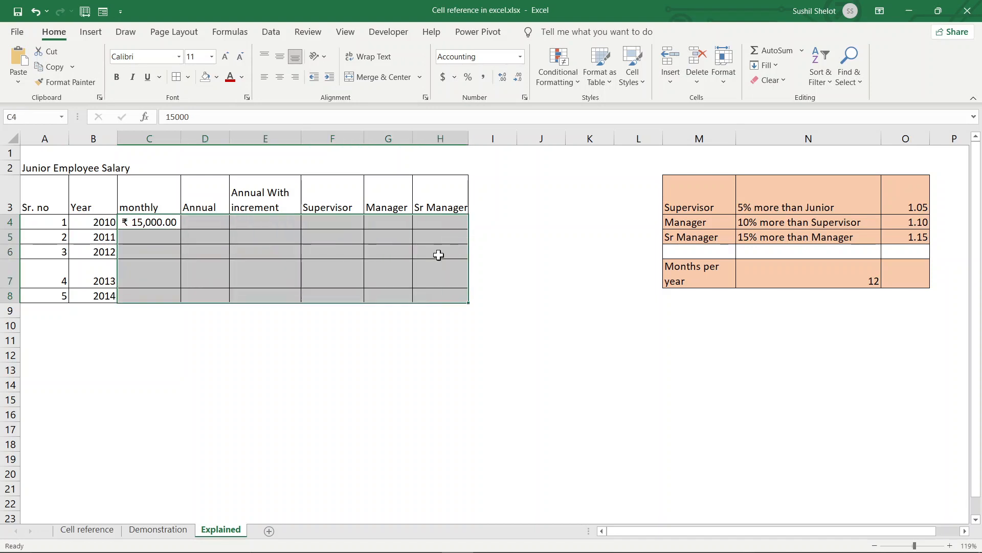
click(518, 77)
click(522, 78)
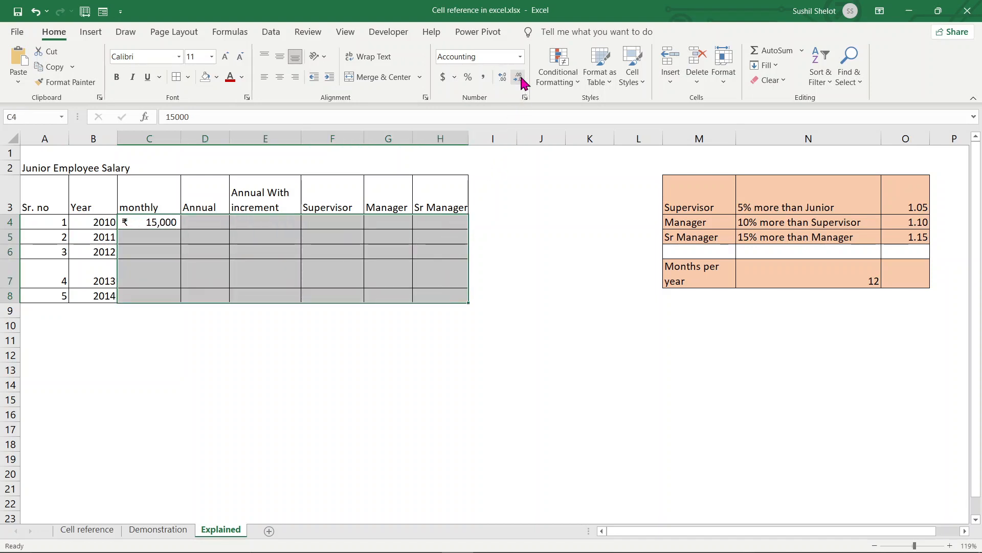
click(527, 268)
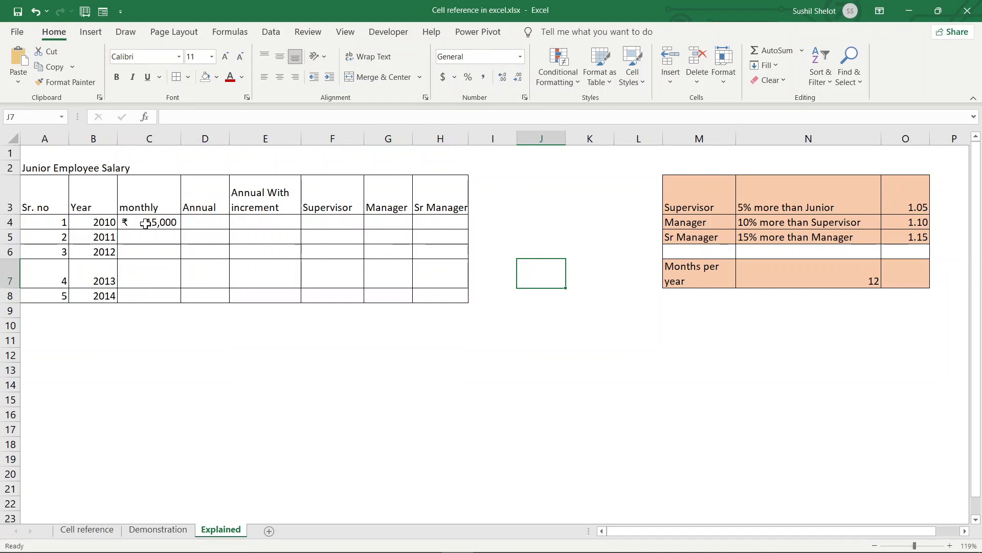
- Reapply rupee accounting format to C4:H8 with no decimals, so C4 reads ₹ 15,000
drag(146, 223, 416, 294)
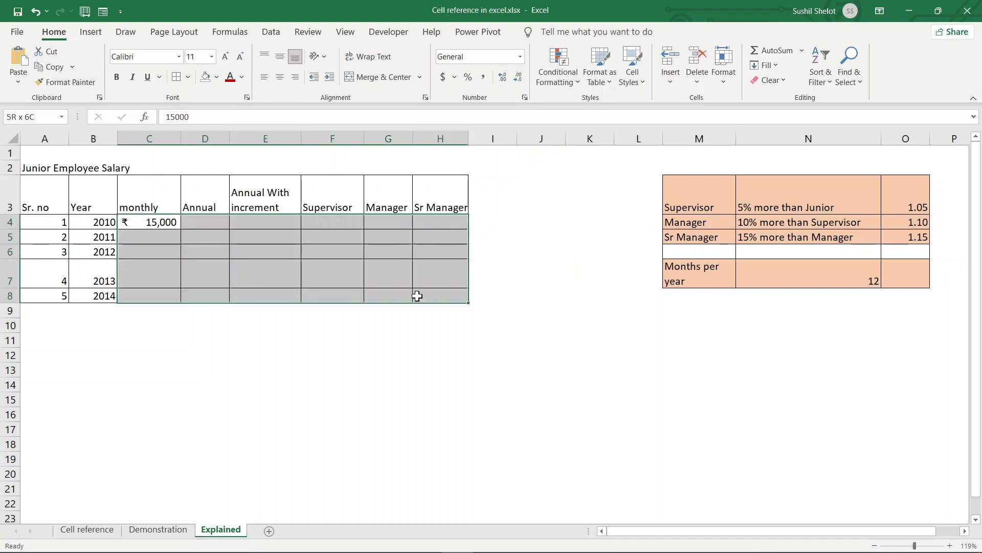
click(454, 77)
click(479, 113)
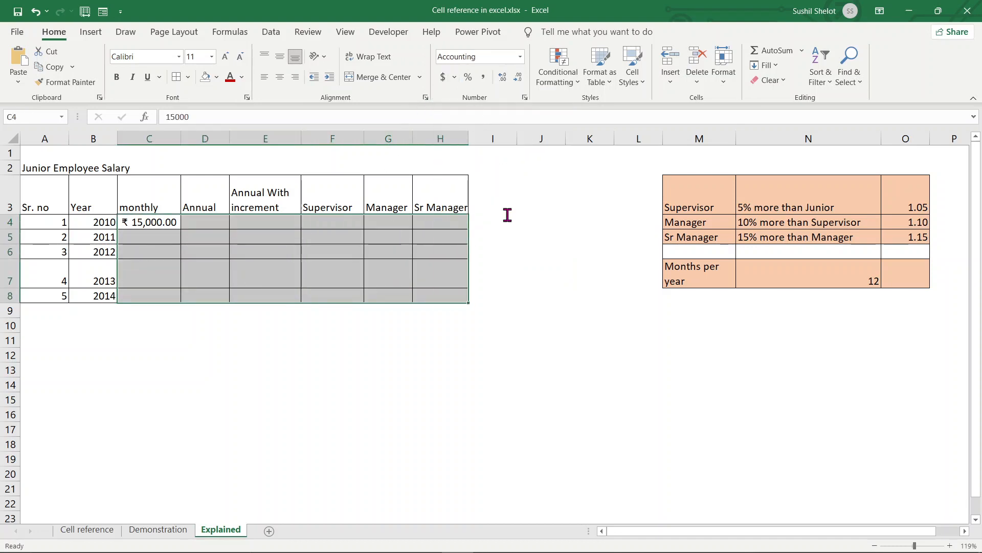
click(557, 369)
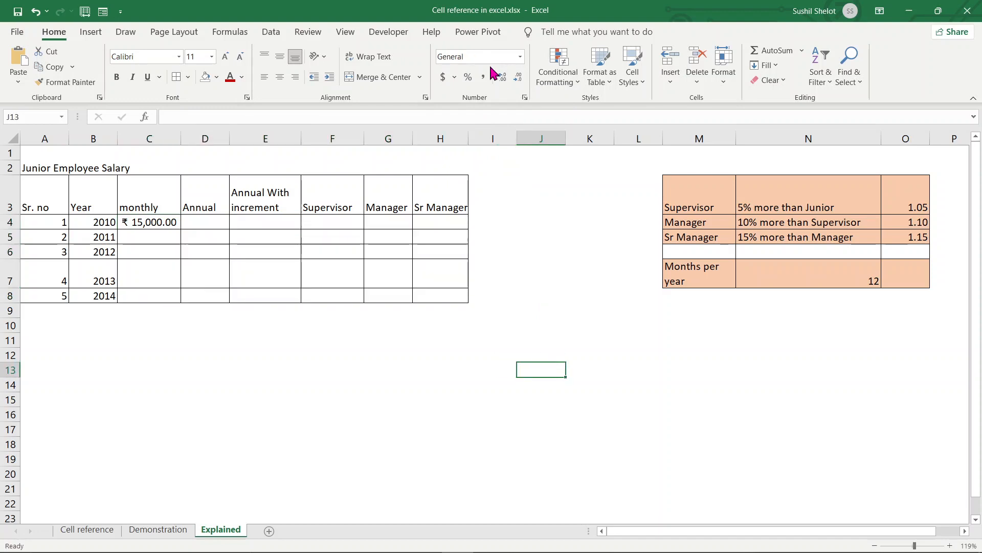
drag(146, 222, 430, 296)
click(519, 78)
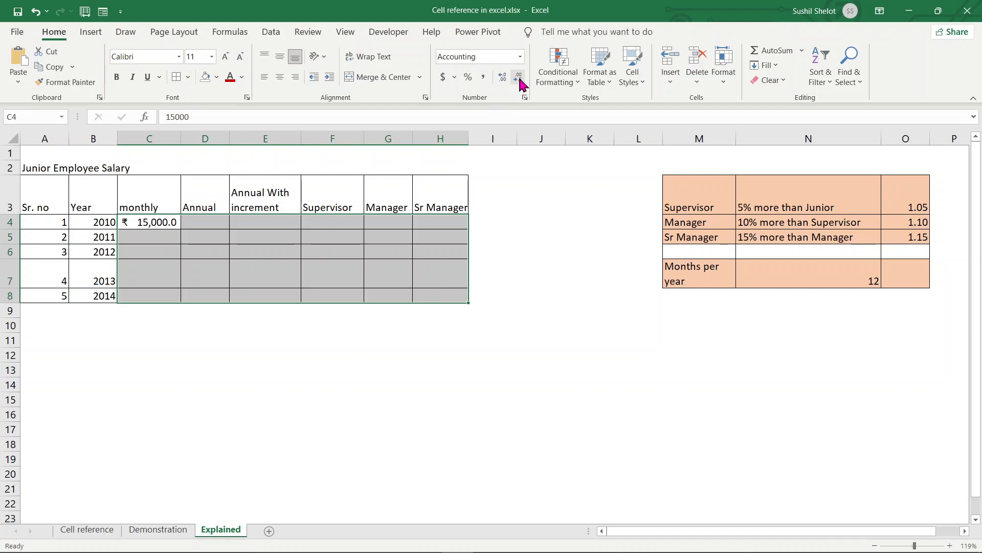
click(518, 78)
click(204, 229)
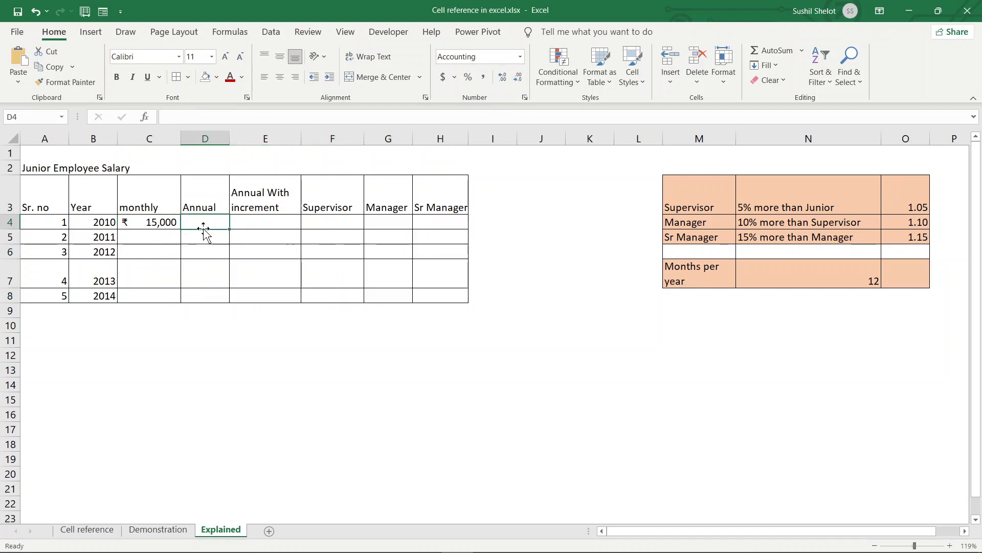
- Enter =C4*$N$7 in D4 so the 2010 annual salary shows ₹ 180,000
text(=)
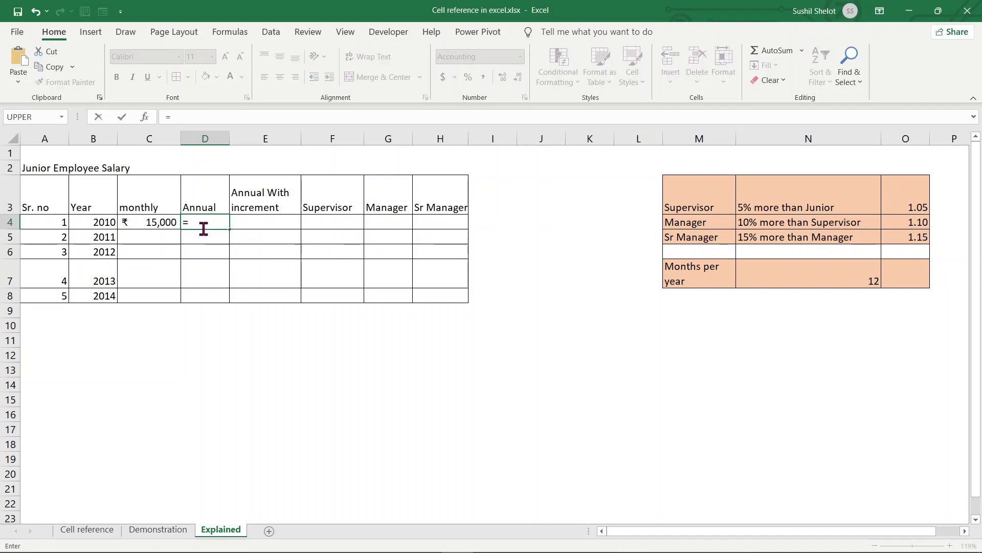
click(167, 221)
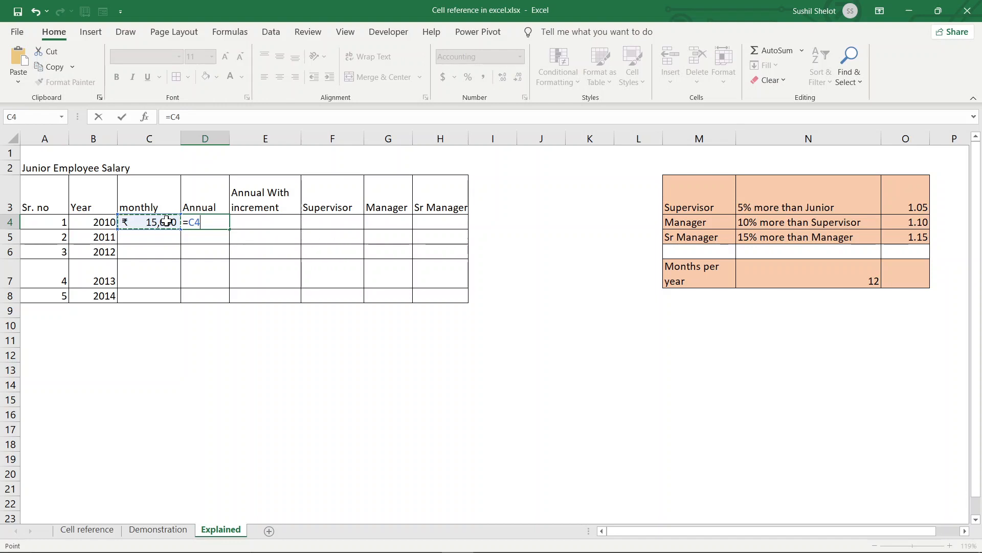
text(*)
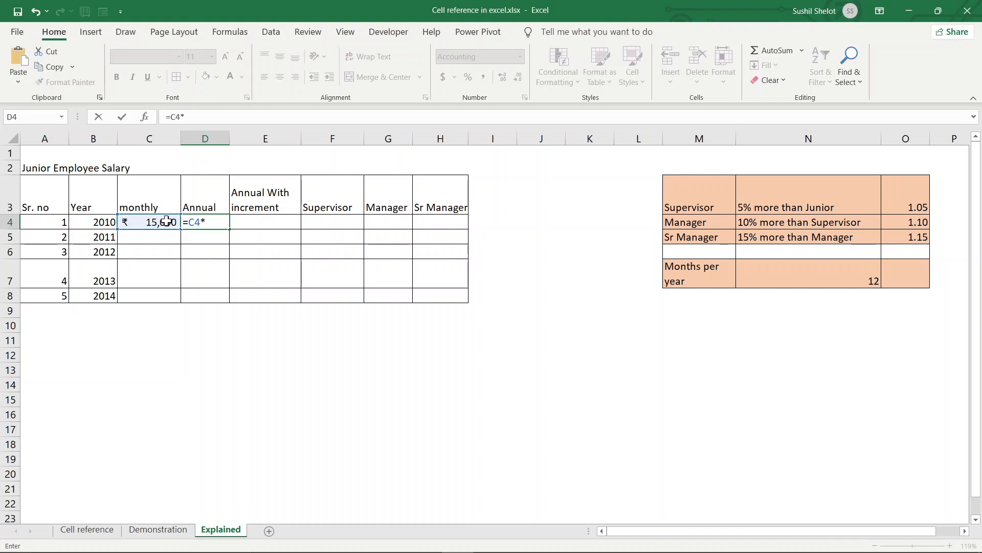
click(794, 270)
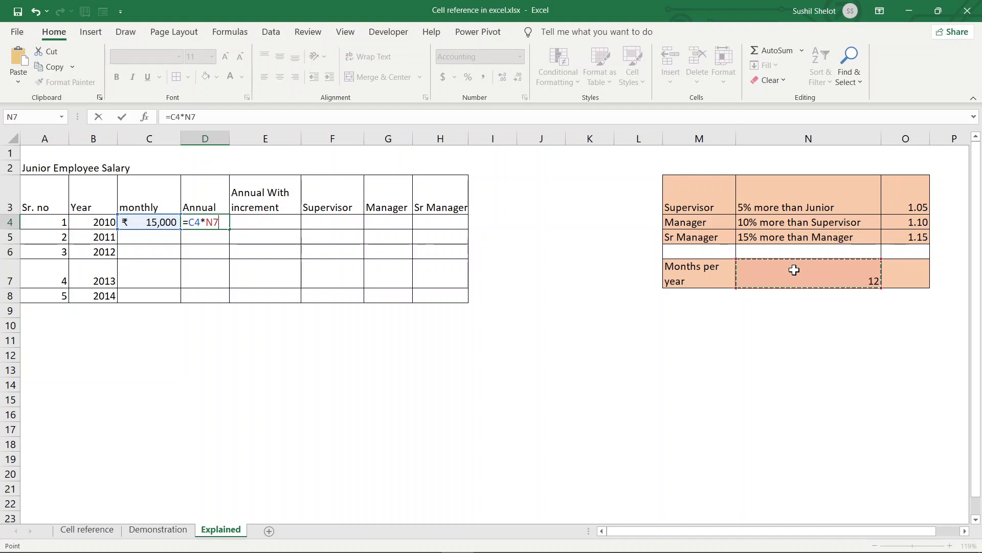
key(F4)
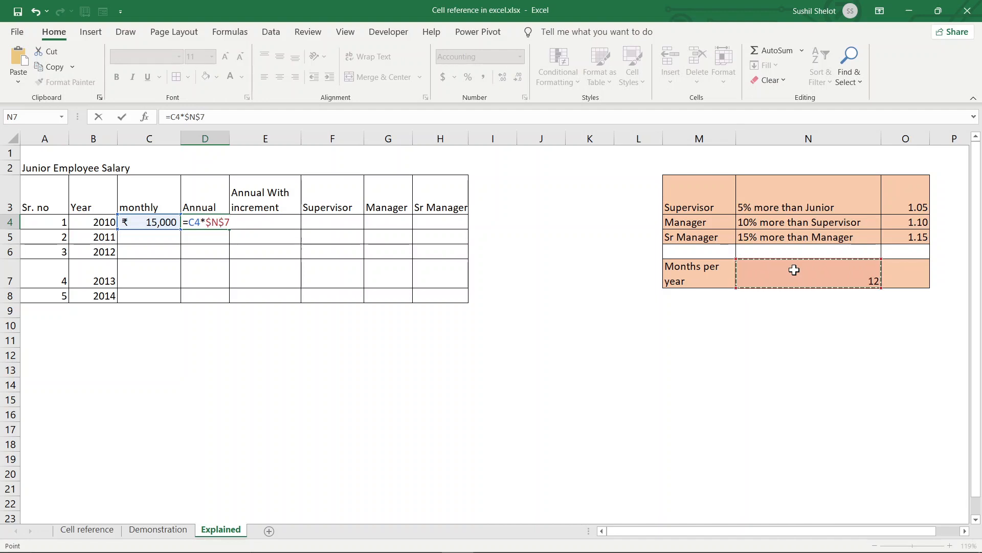
key(Return)
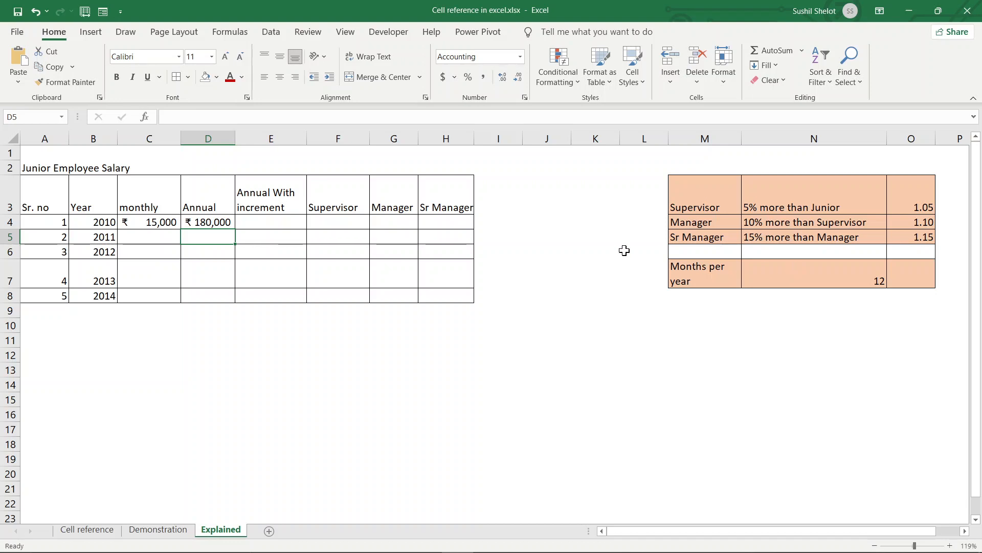
- Start E4's increment formula with the D4 reference plus 5%
click(290, 226)
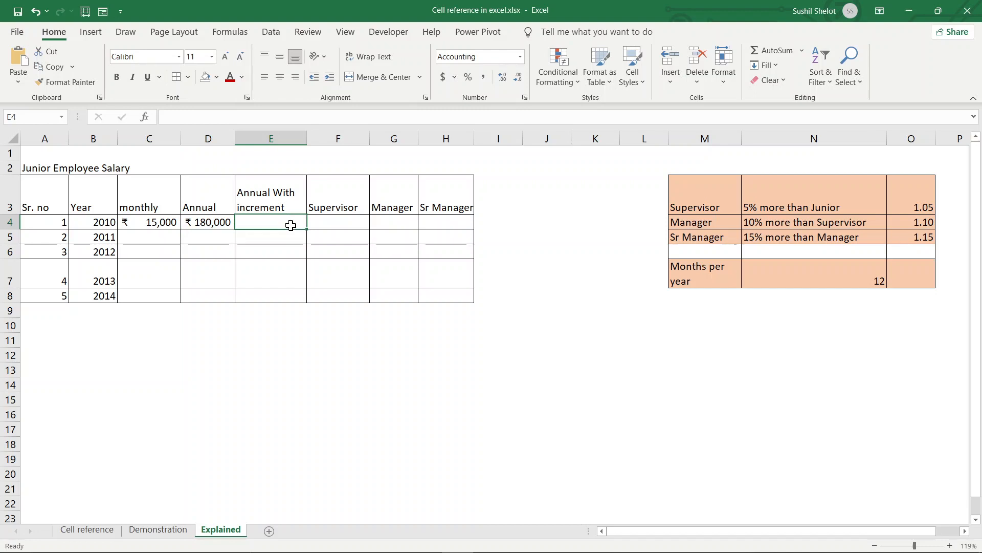
text(=)
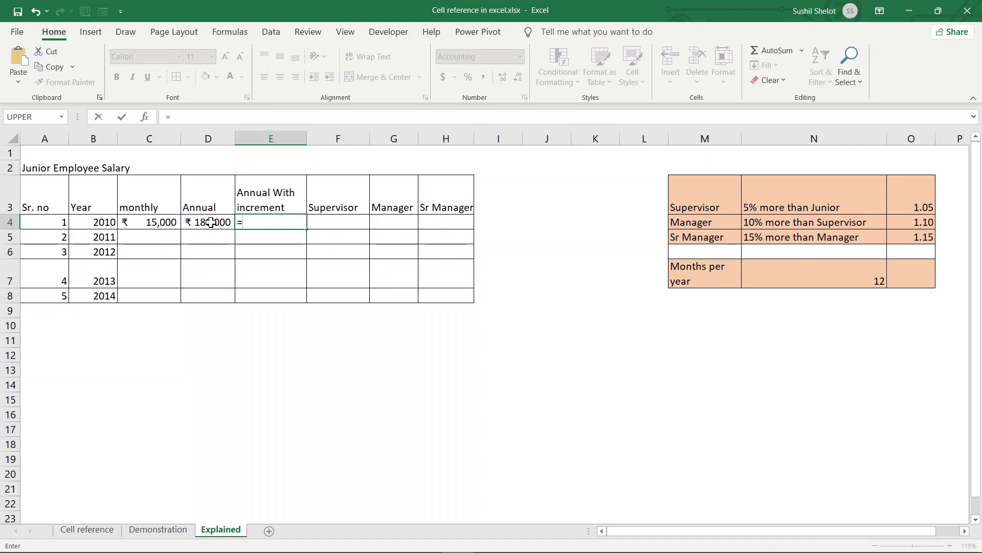
click(211, 221)
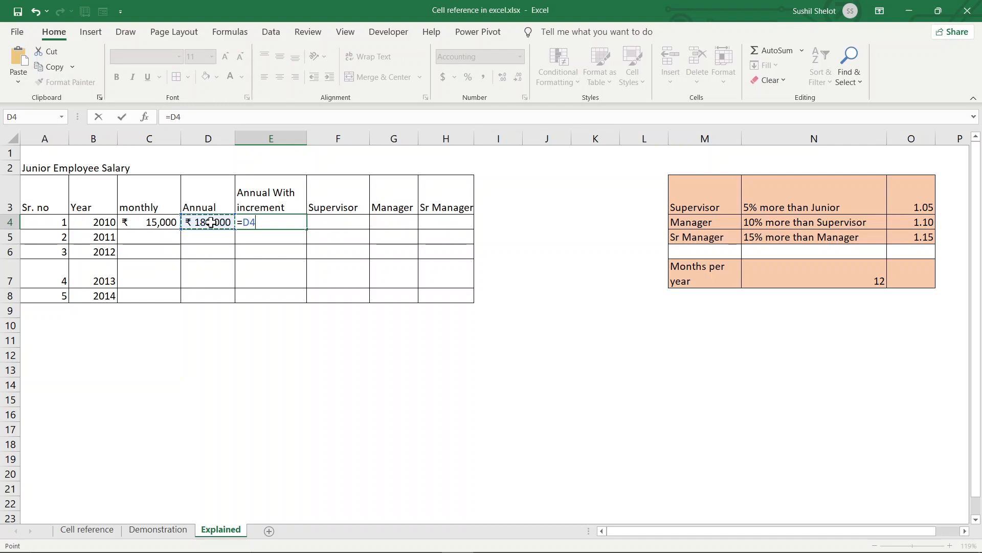
key(F4)
key(F4)
key(F4)
text(+)
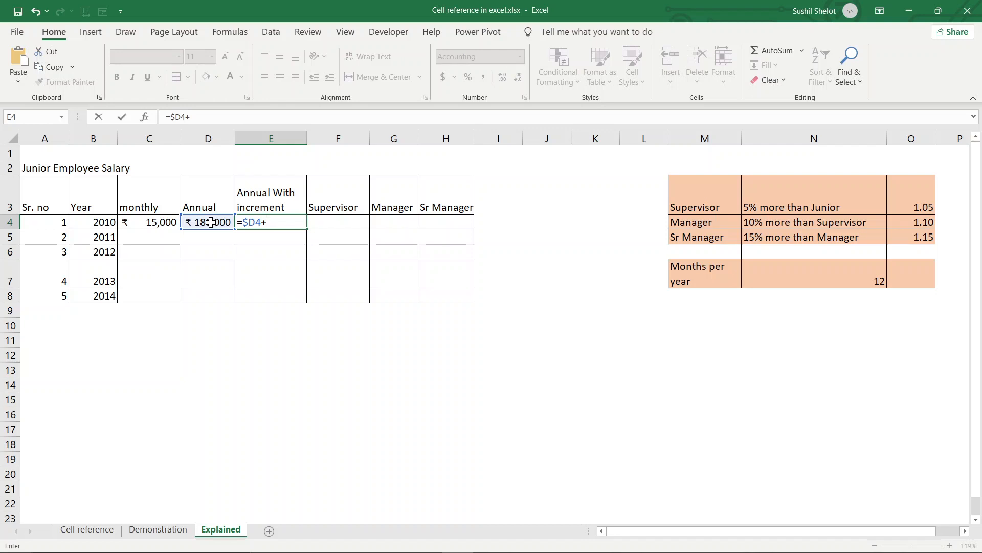
text(5%)
click(211, 223)
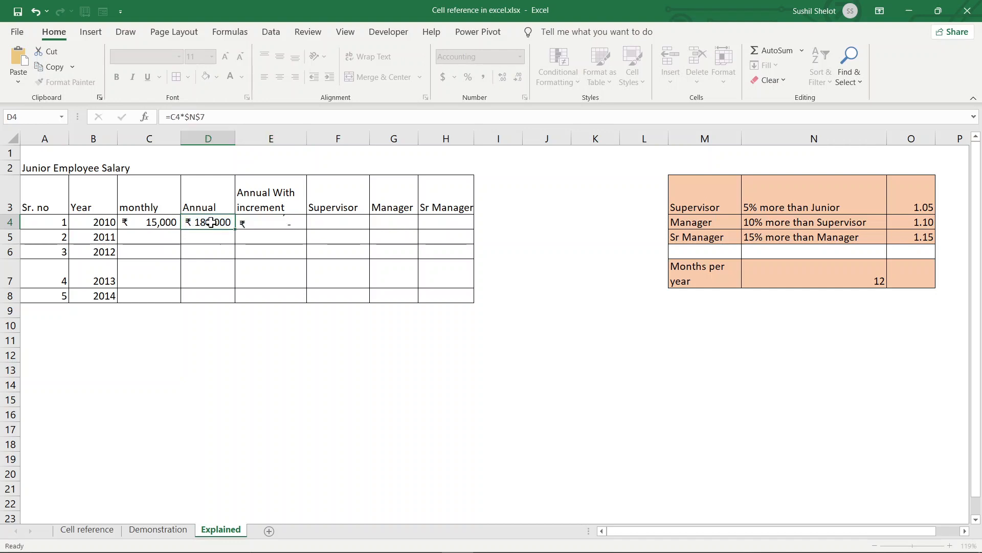
- Complete E4 as =$D4+5%*$D4, showing ₹ 189,000
click(270, 222)
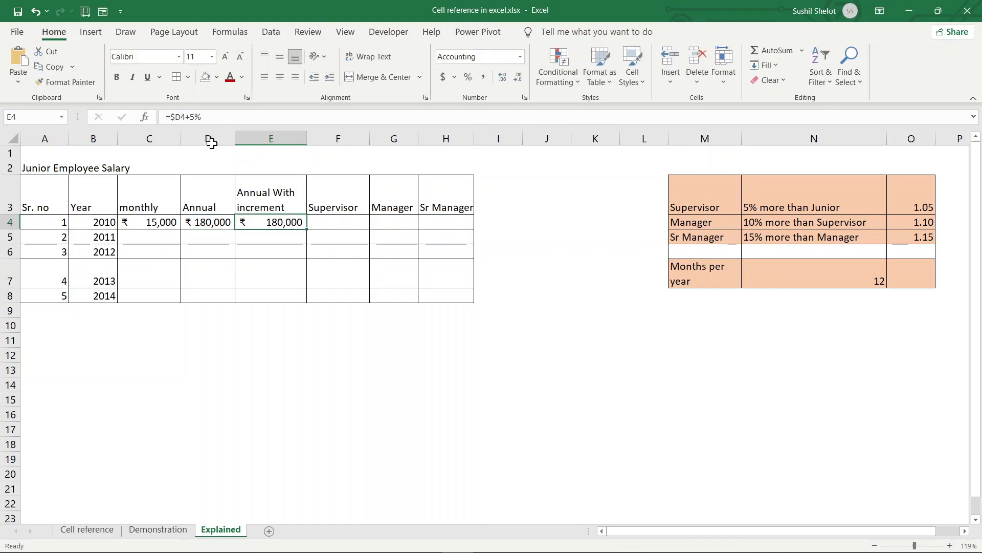
click(202, 117)
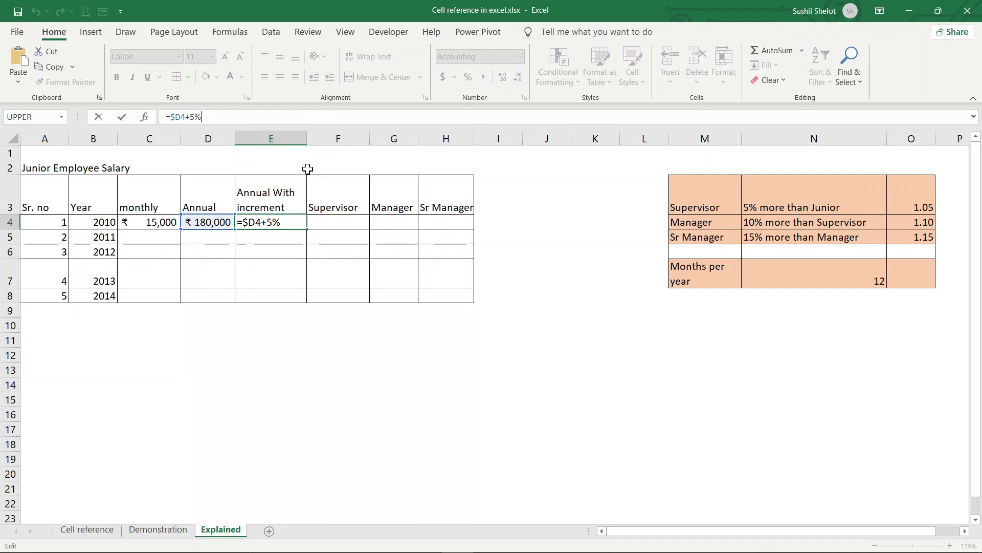
text(*)
click(211, 224)
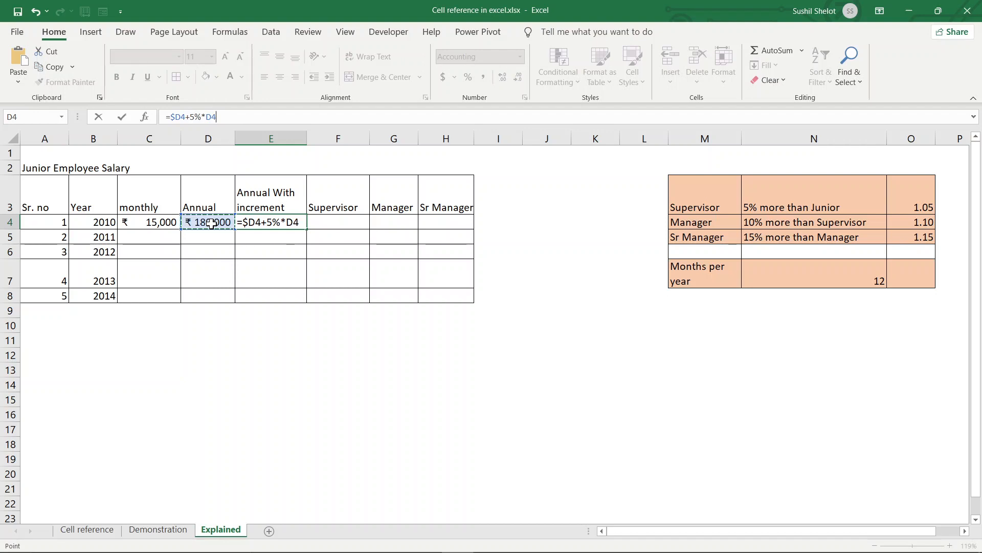
key(F4)
key(F4)
key(F4)
key(Return)
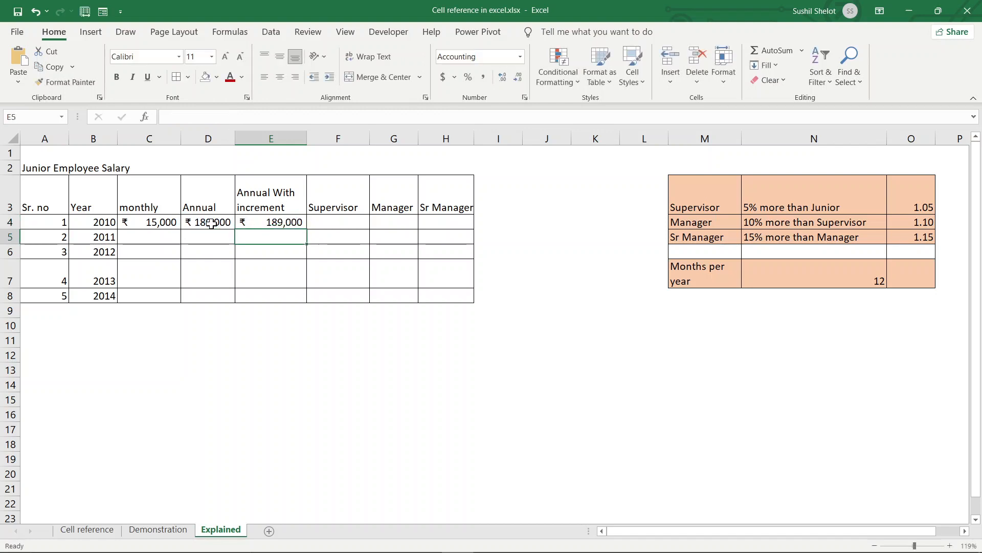
click(277, 220)
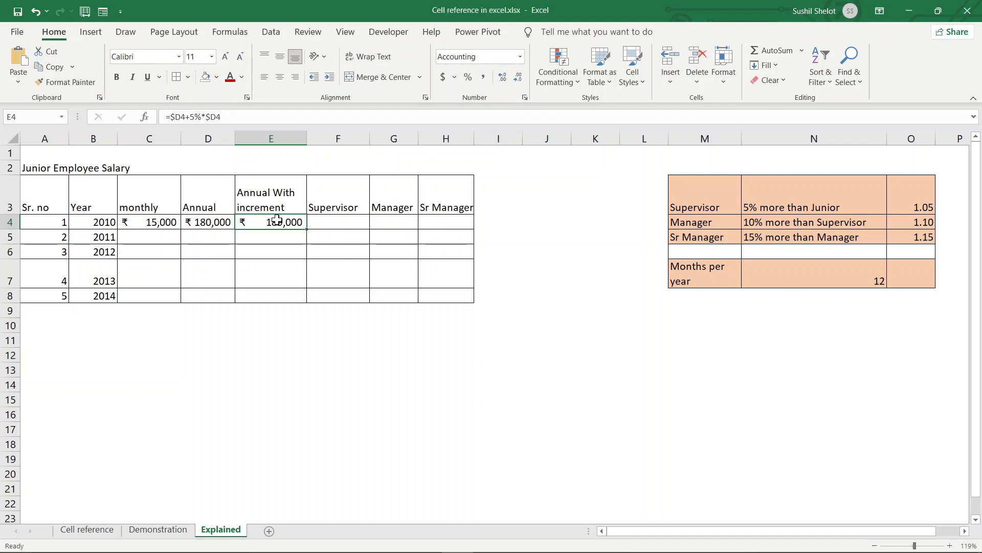
- Enter C5's 2011 monthly salary formula dividing E4 by the months-per-year value in N7
click(170, 238)
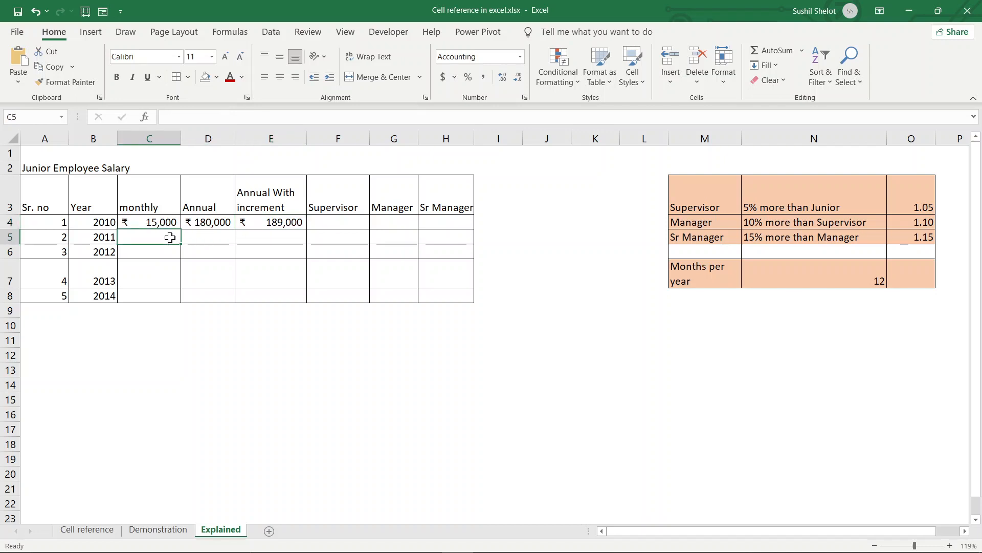
text(=)
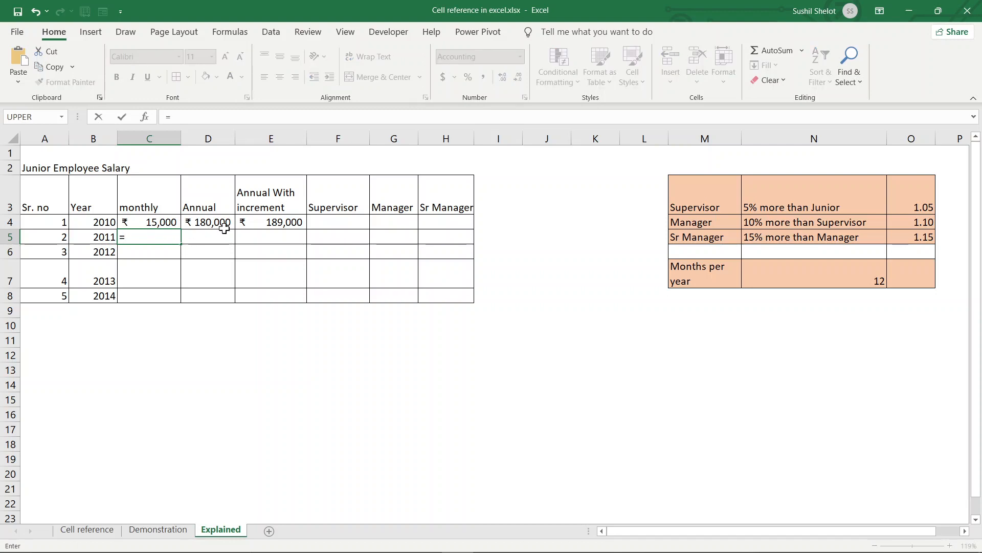
click(265, 219)
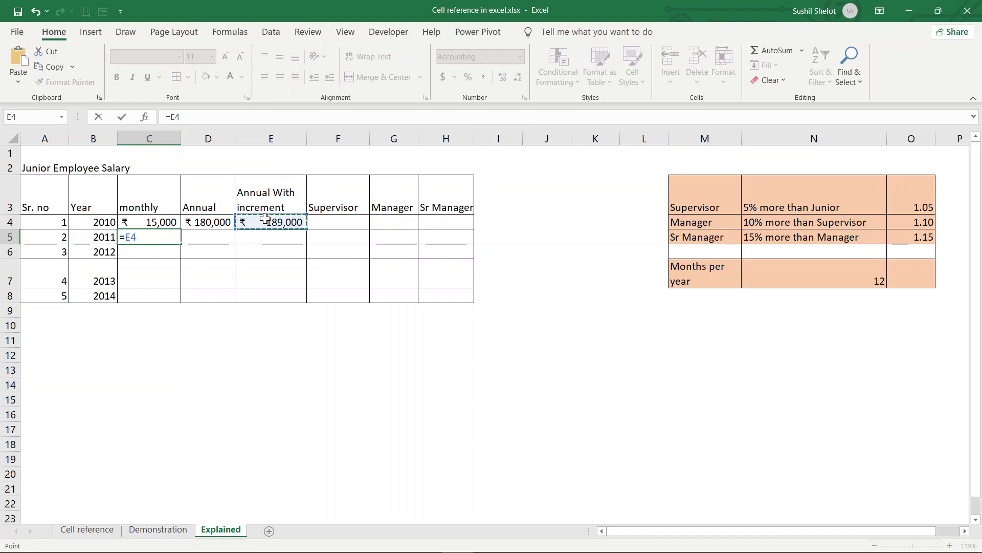
text(/)
click(791, 272)
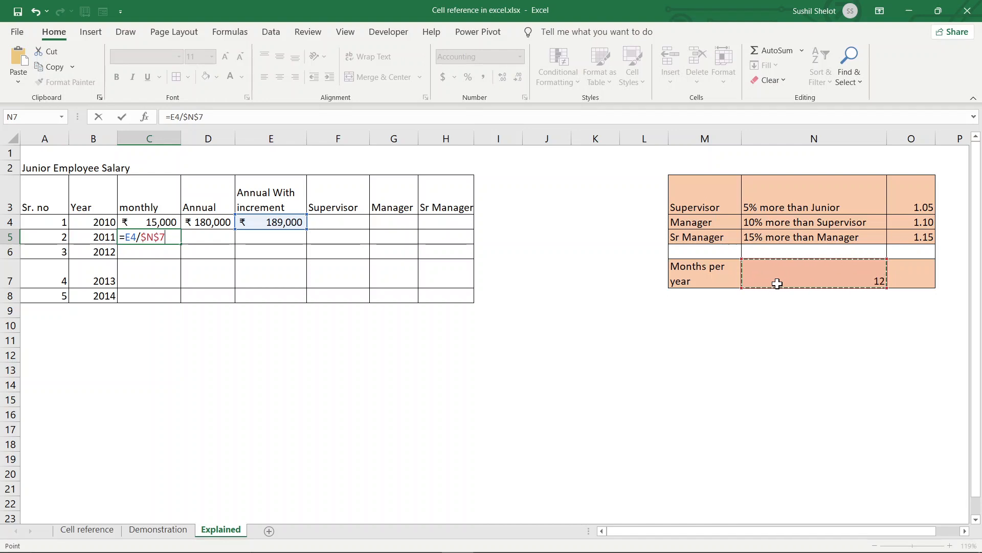
key(Return)
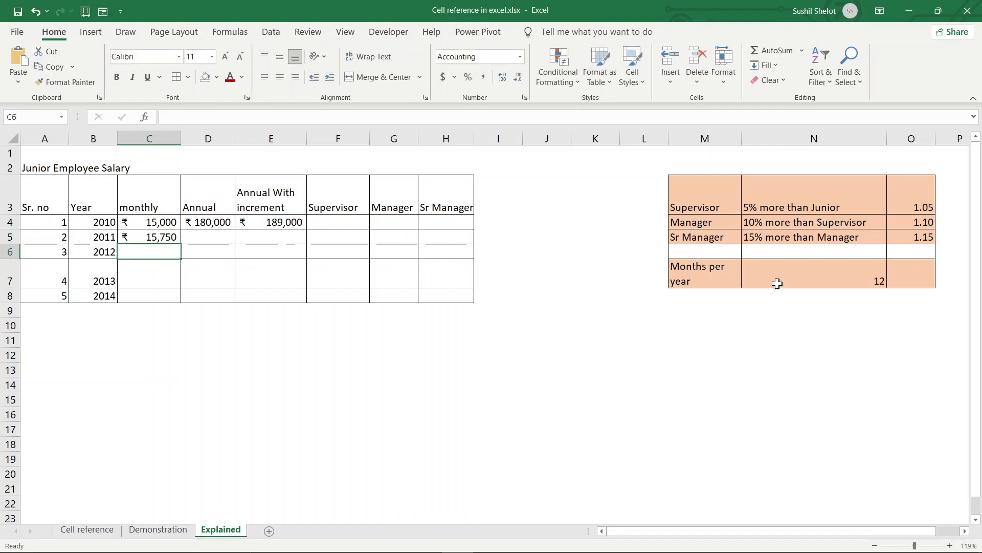
- Copy the D4 and E4 formulas into row 5, verify them, and select C5:E5 for filling
click(225, 223)
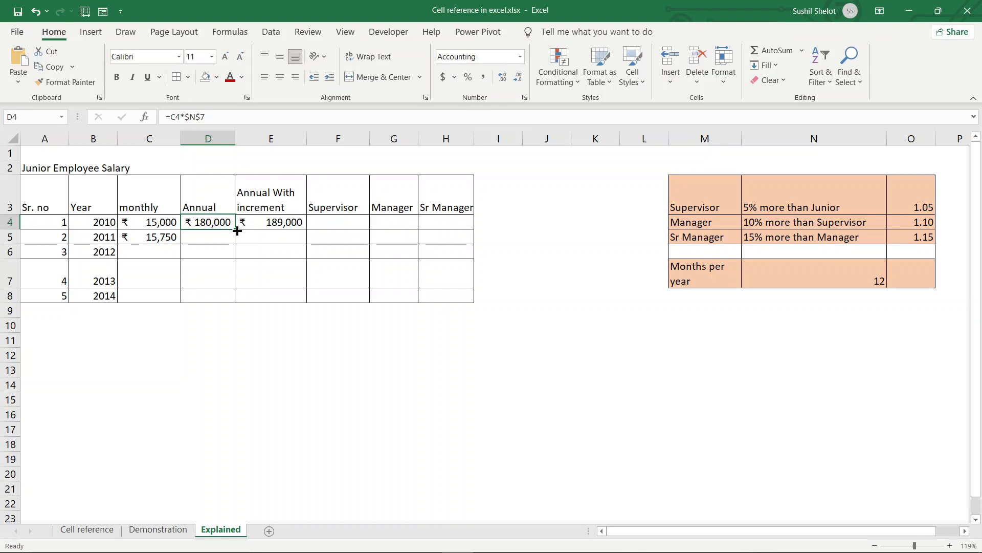
drag(237, 231, 237, 242)
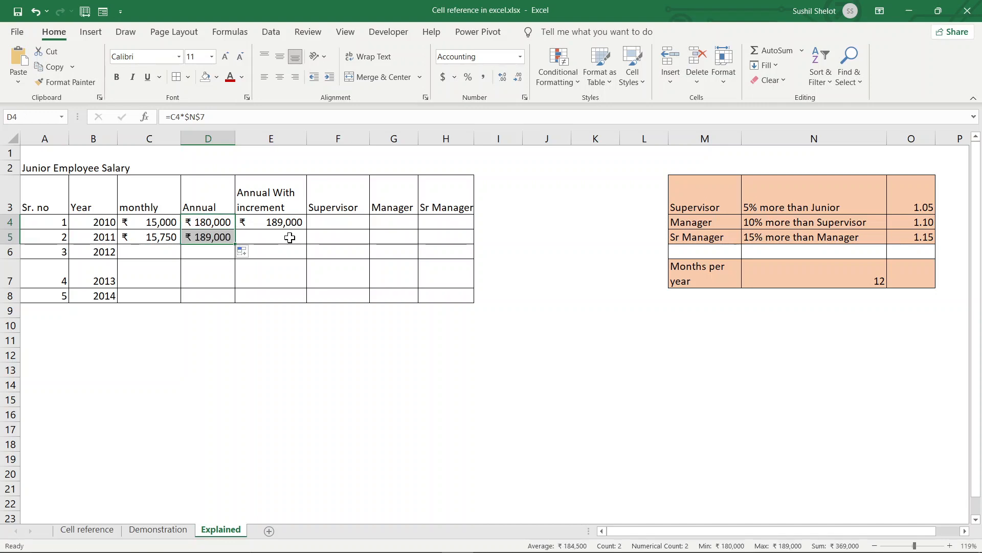
click(298, 222)
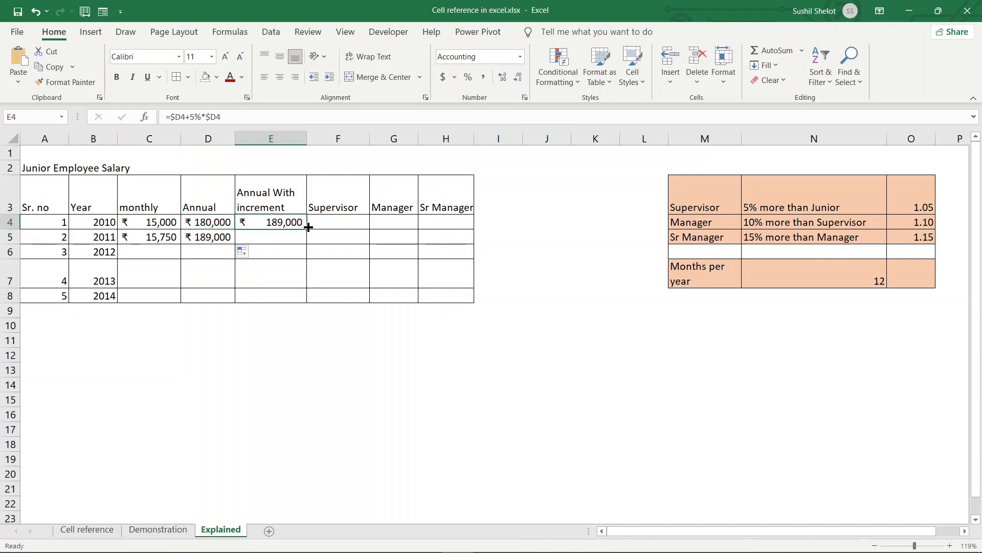
drag(306, 230, 309, 246)
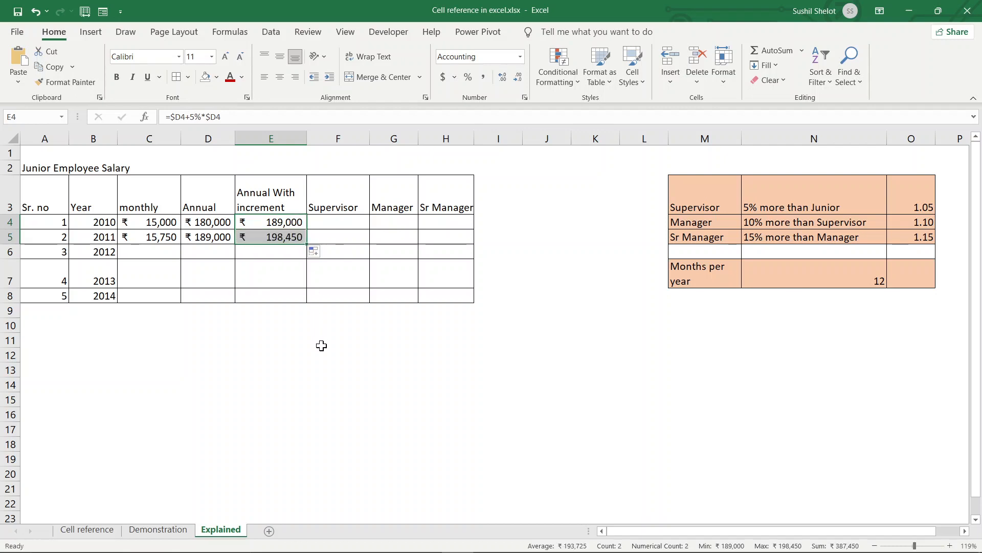
click(219, 240)
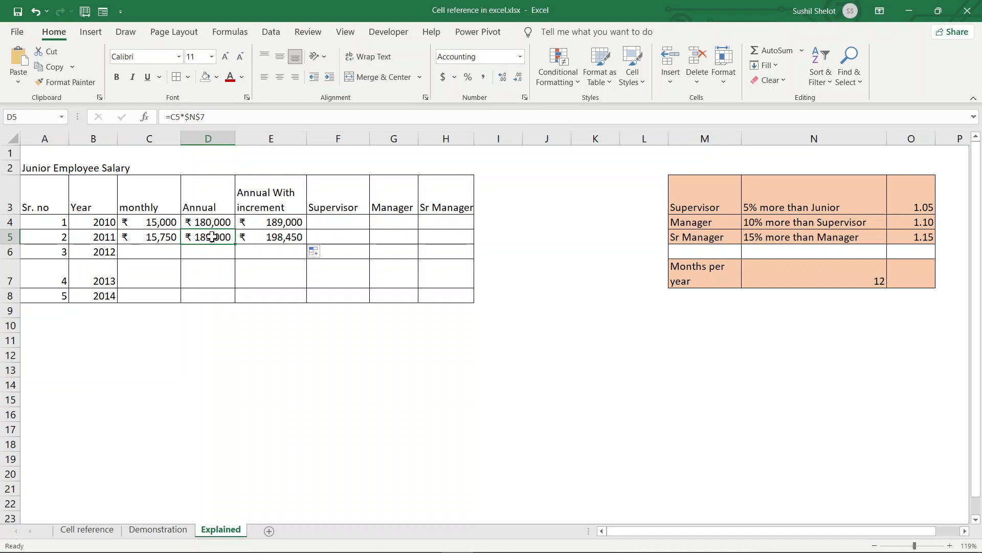
click(273, 223)
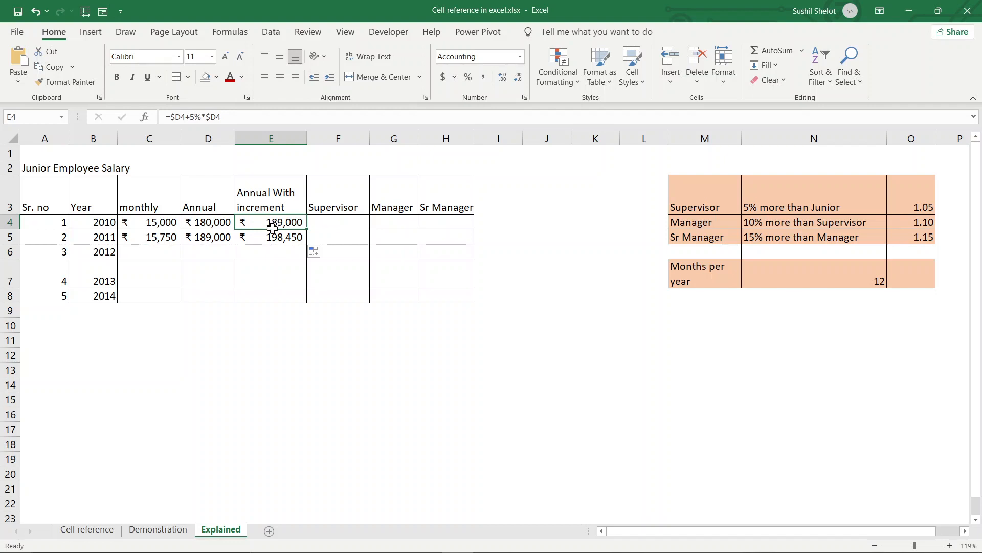
click(265, 237)
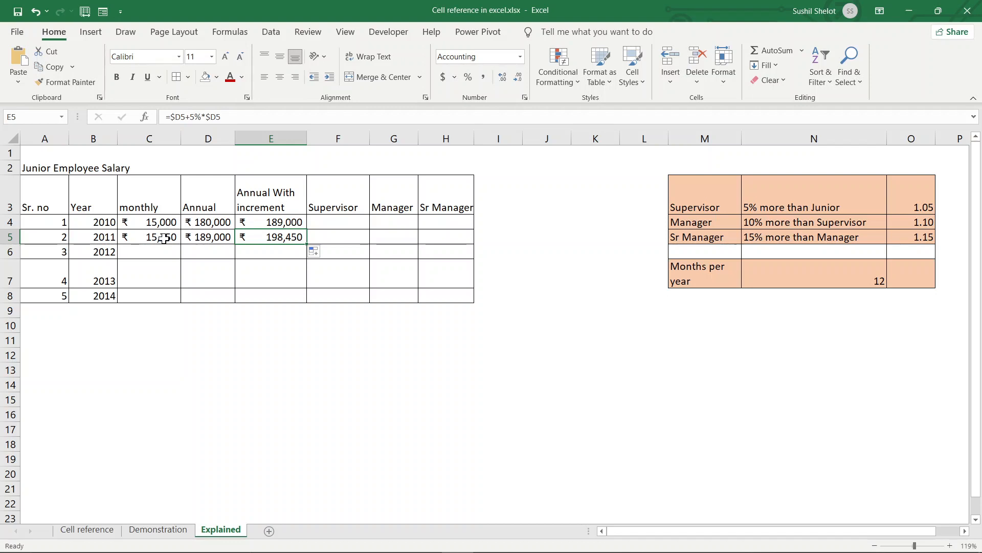
drag(163, 238, 312, 298)
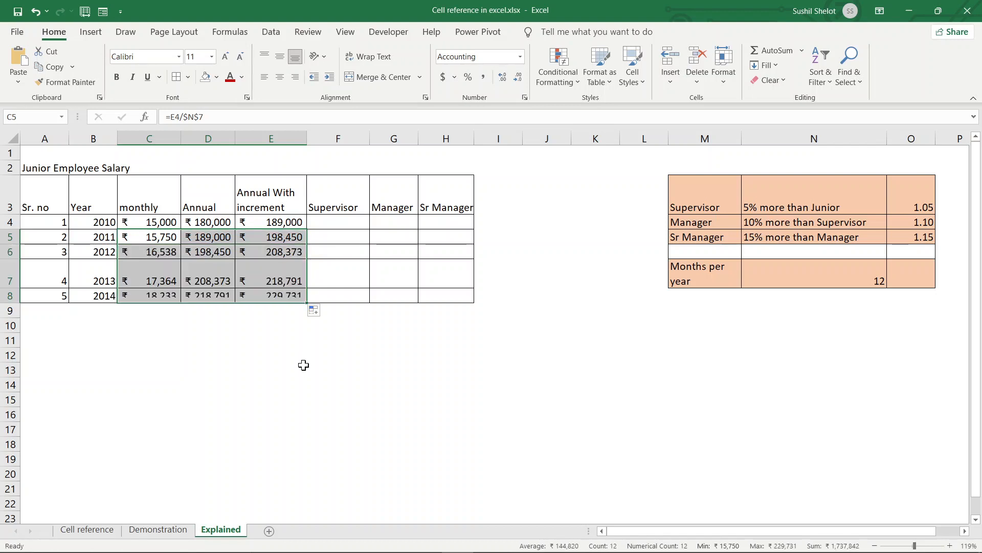
click(267, 365)
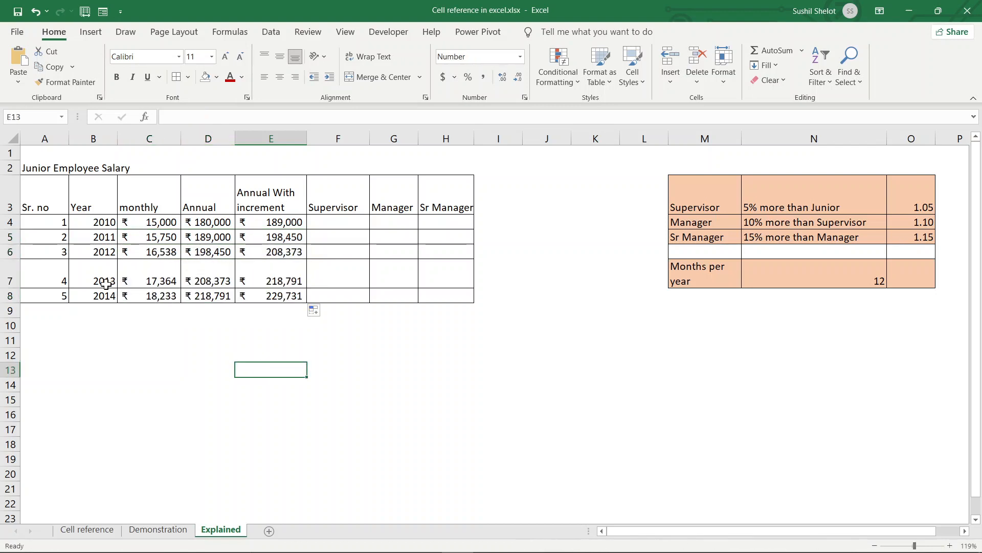
click(157, 277)
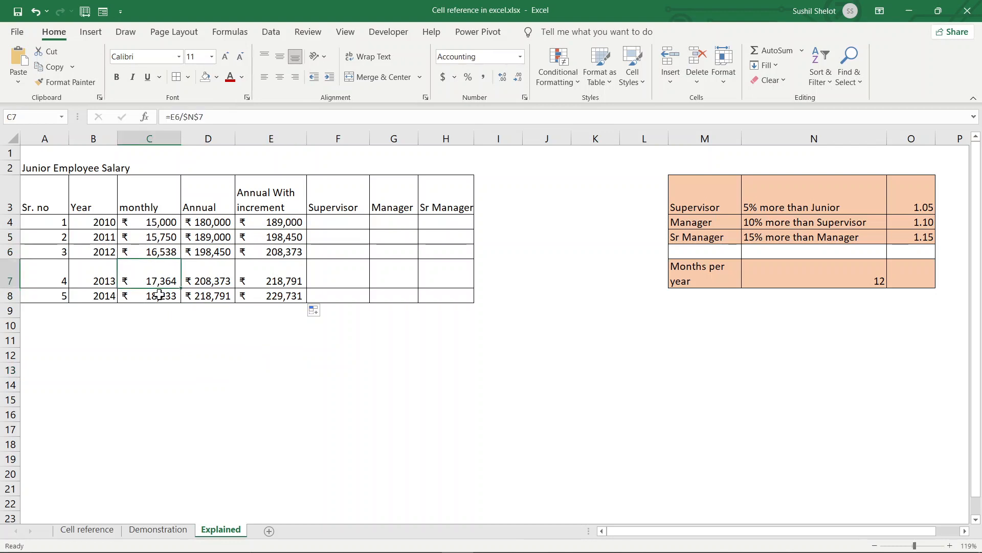
click(159, 296)
click(214, 238)
click(212, 252)
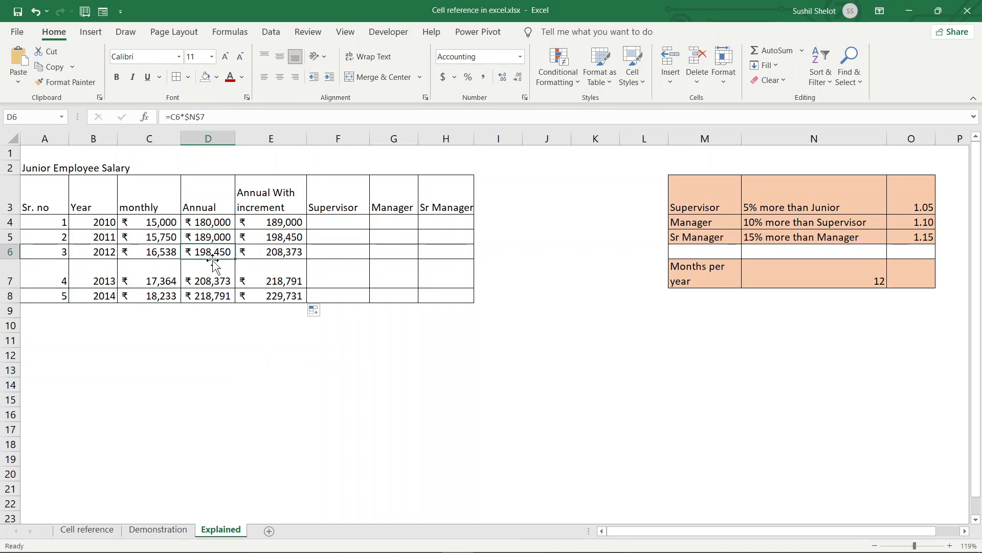
click(214, 272)
click(217, 296)
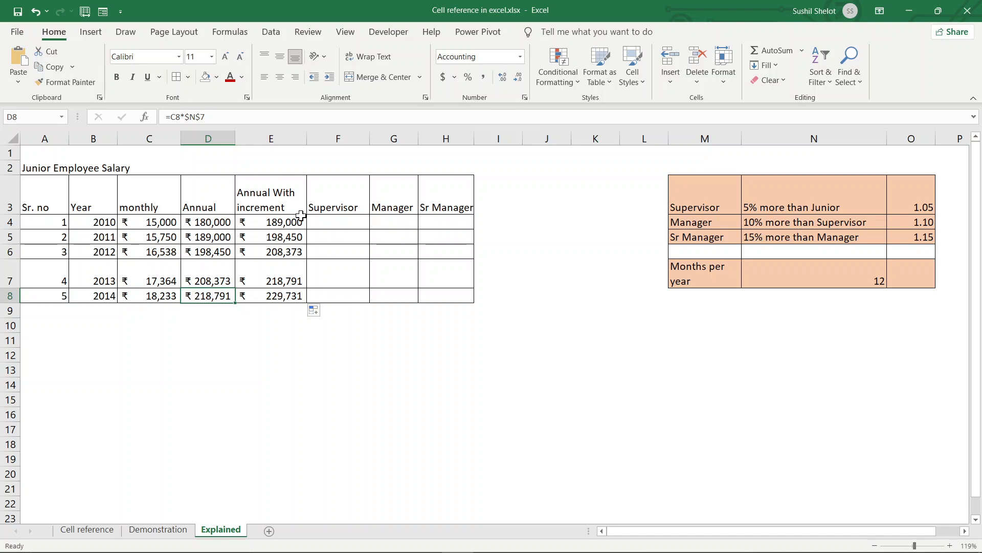
click(332, 219)
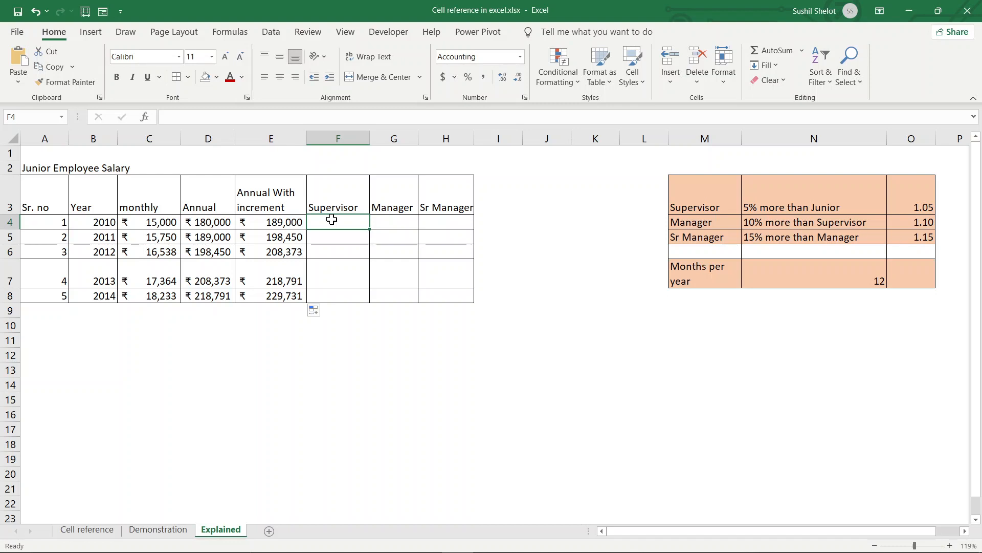
- Enter =$O$3*E$4 in F4 so the 2010 Supervisor salary shows ₹ 198,450
text(=)
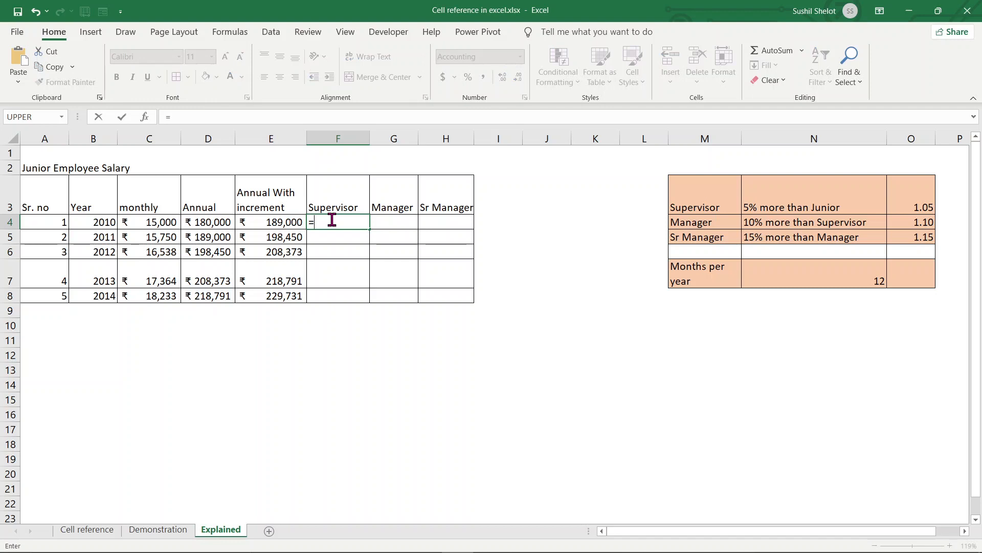
click(909, 195)
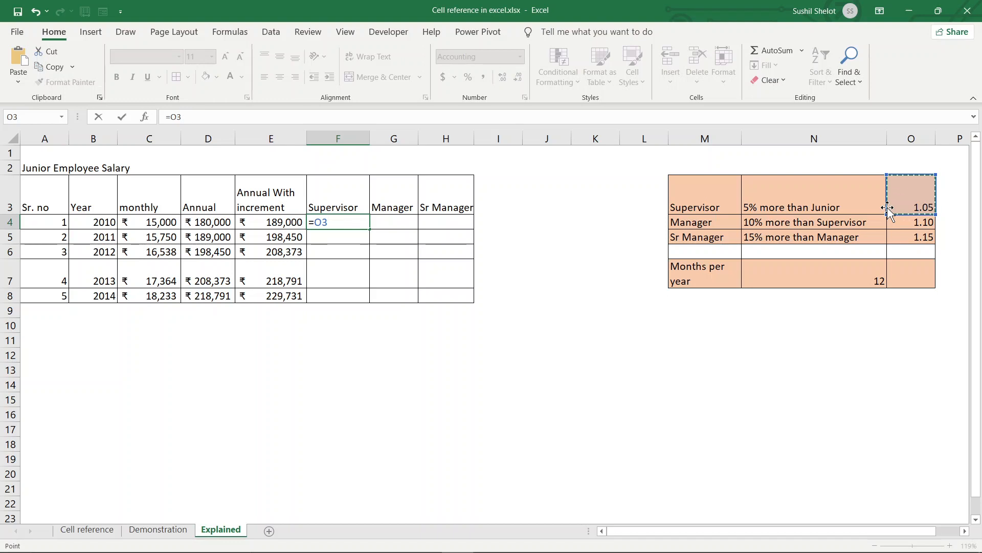
key(F4)
text(*)
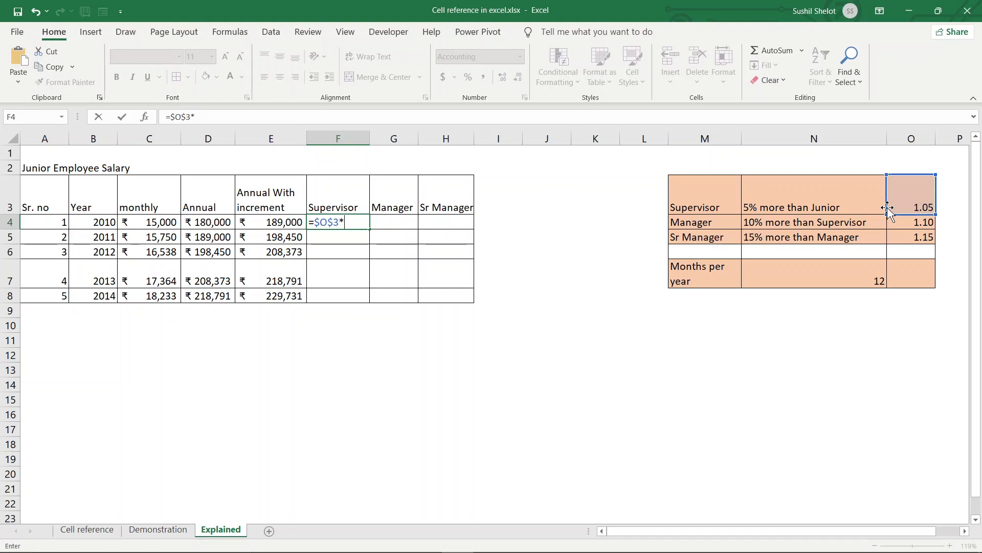
click(292, 224)
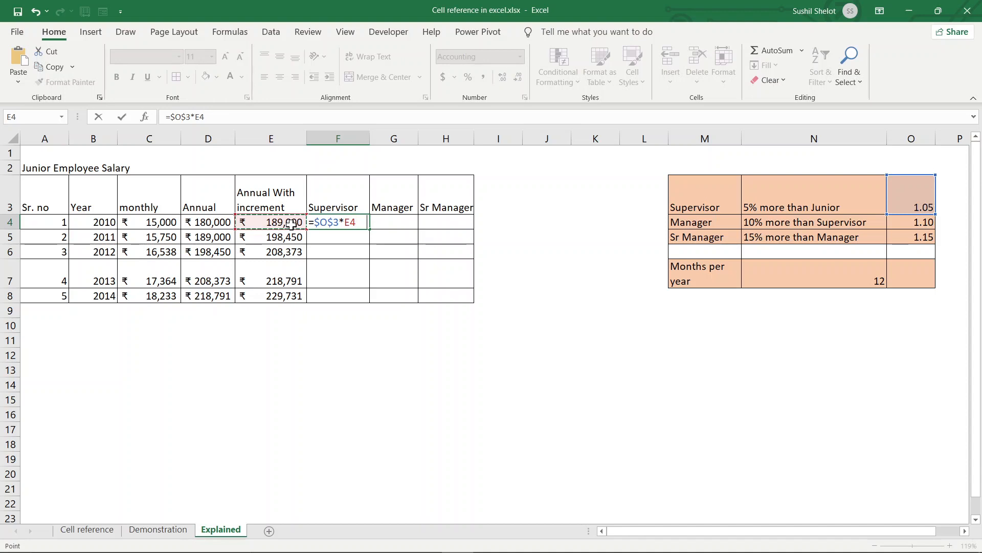
key(F4)
key(F4)
key(Return)
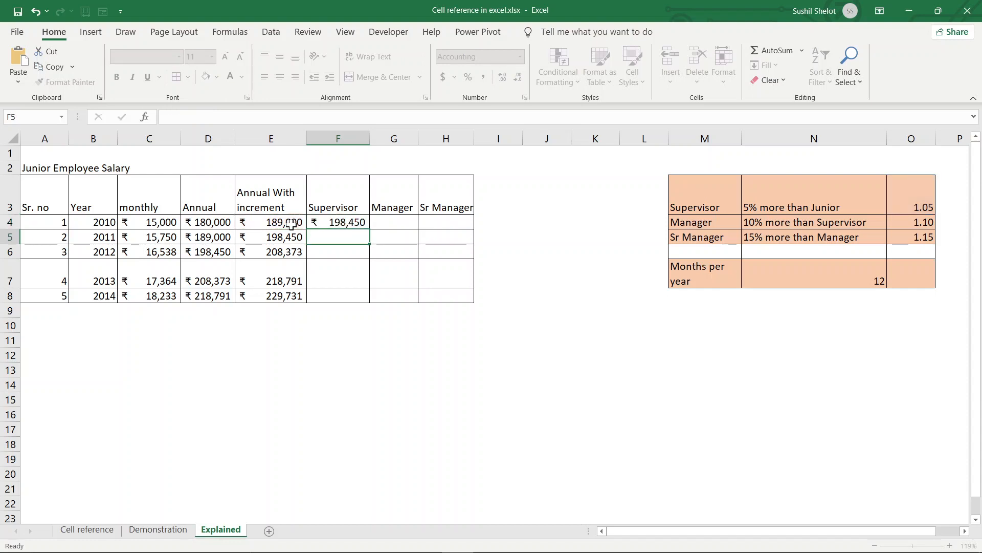
- Copy the Supervisor formula across to G4:H4 and widen column G
click(349, 221)
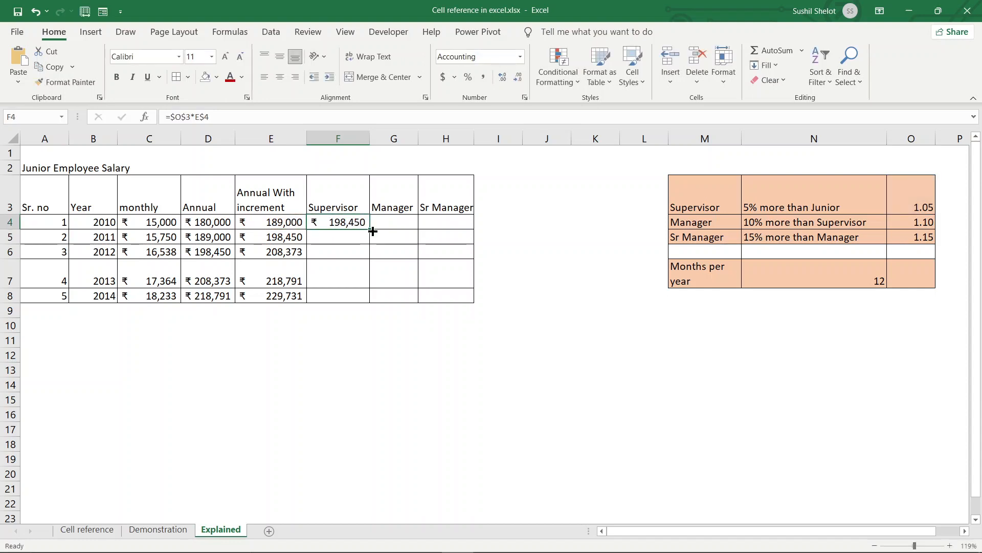
drag(372, 229, 467, 228)
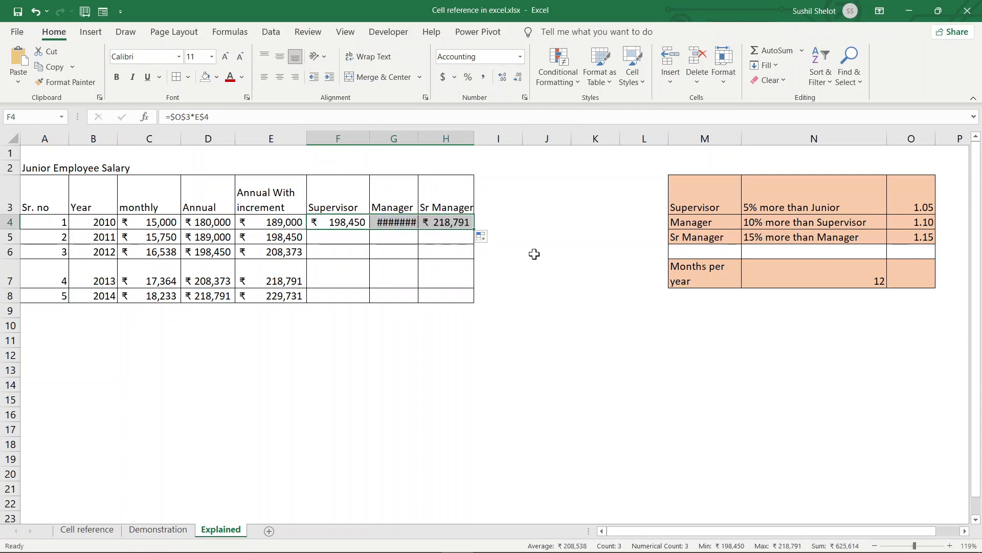
double_click(418, 138)
click(570, 339)
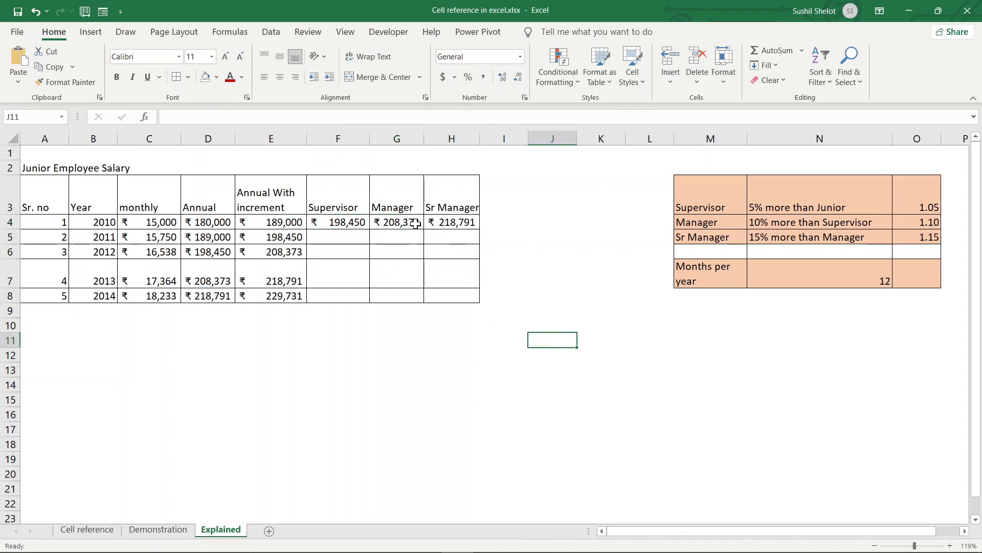
- Change G4's rate reference to $O$4 so the Manager salary shows ₹ 218,295
double_click(414, 222)
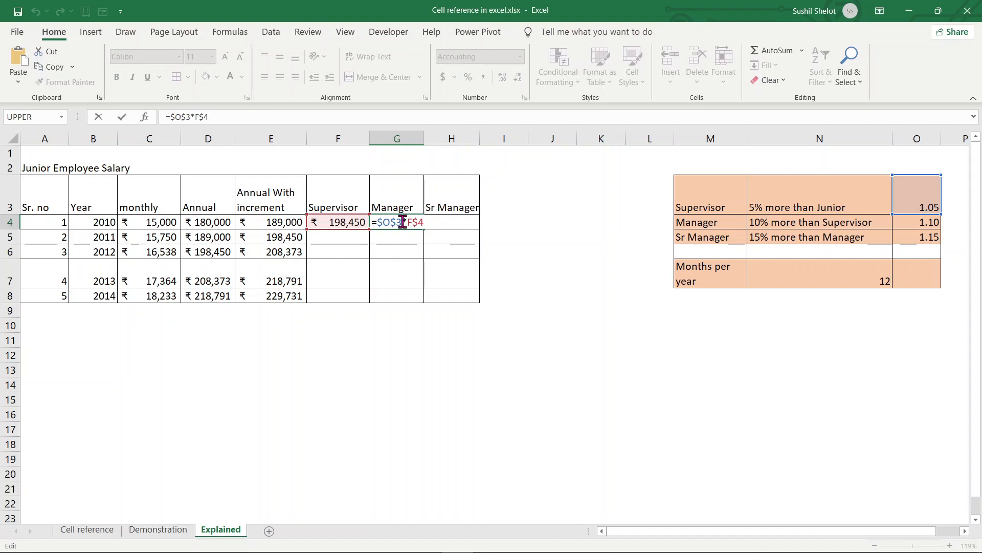
drag(403, 222, 397, 222)
text(4)
key(Return)
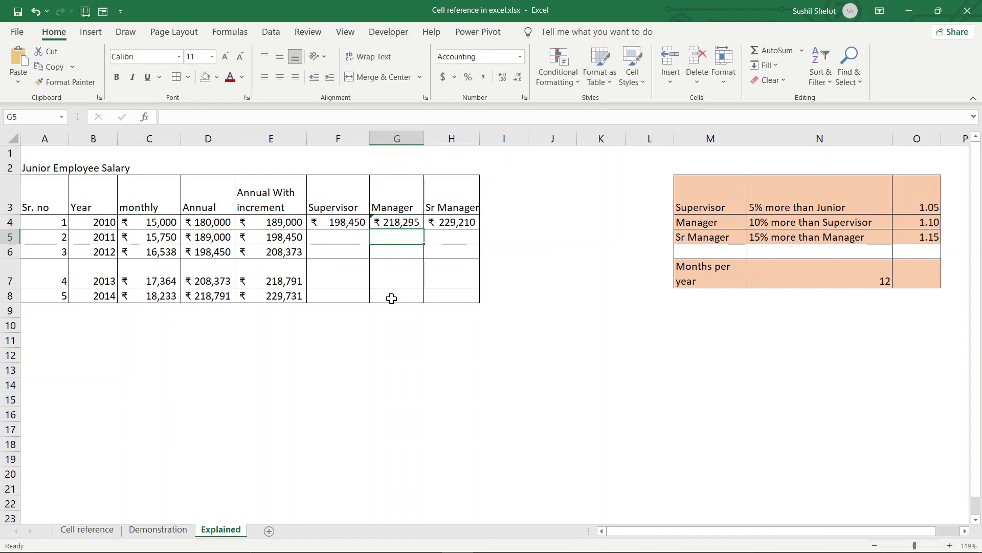
- Inspect the Manager formula in G4 and the Sr Manager formula in H4
click(405, 224)
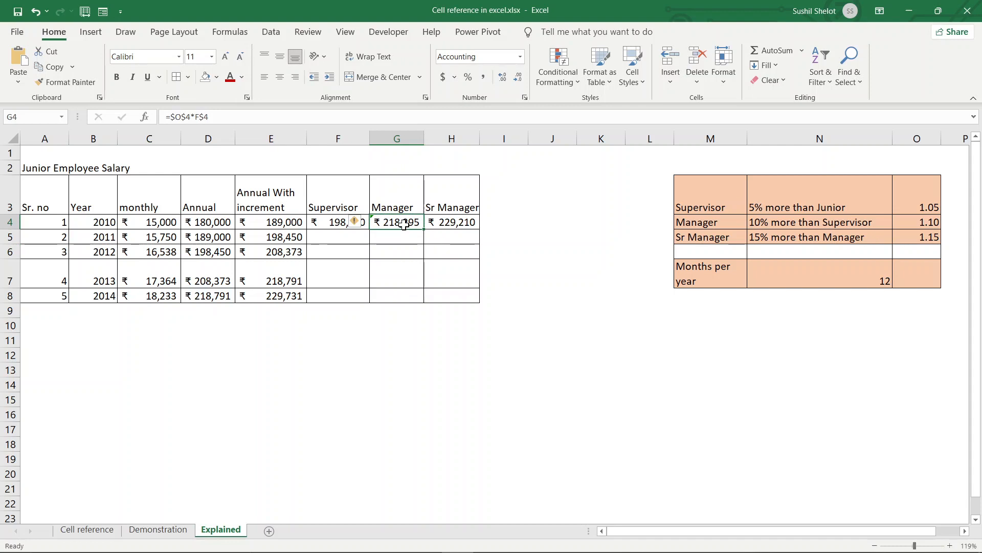
click(453, 219)
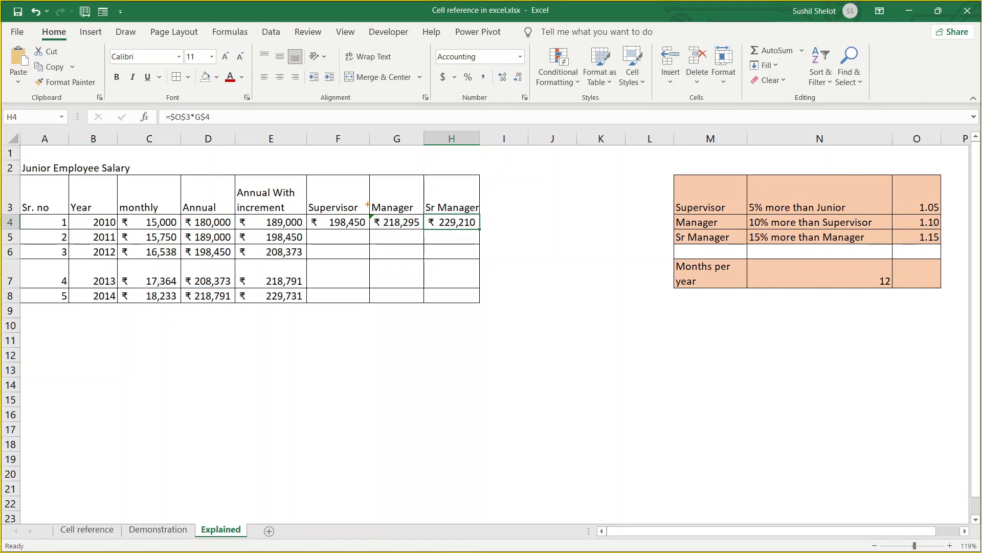
mouse_move(368, 204)
mouse_down()
mouse_move(420, 241)
mouse_move(443, 221)
mouse_up()
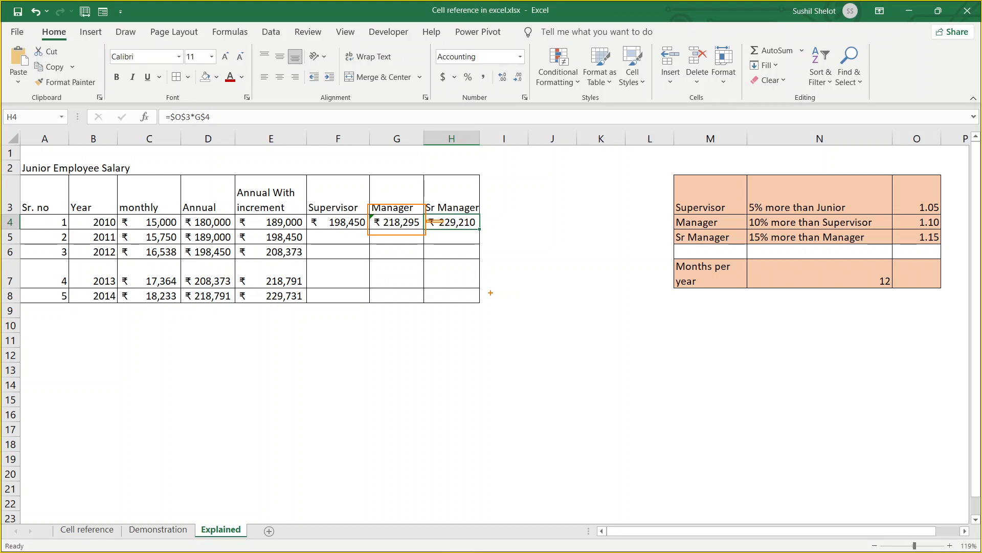
key(Escape)
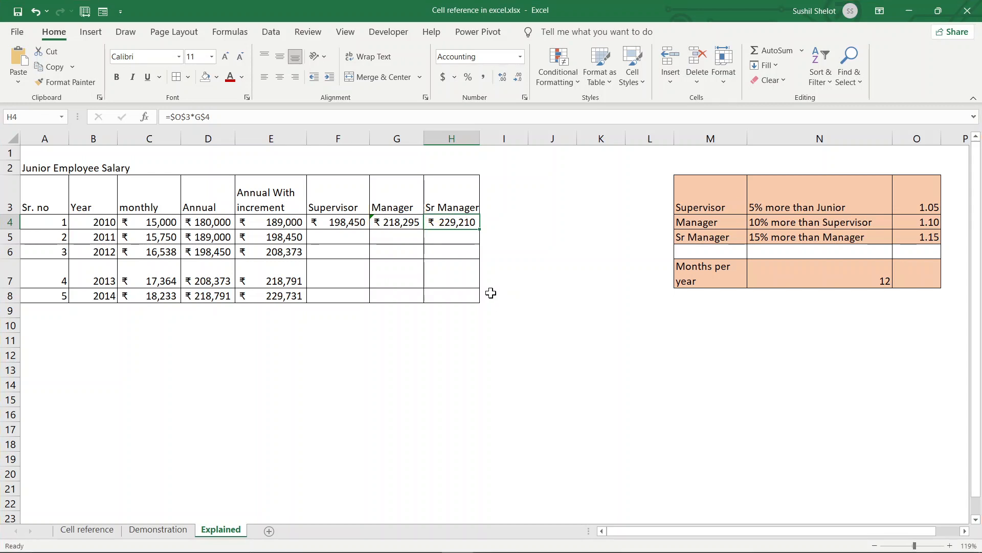
- Point H4's rate reference at O5 so it reads =$O$5*G$4, showing ₹ 251,039
double_click(467, 220)
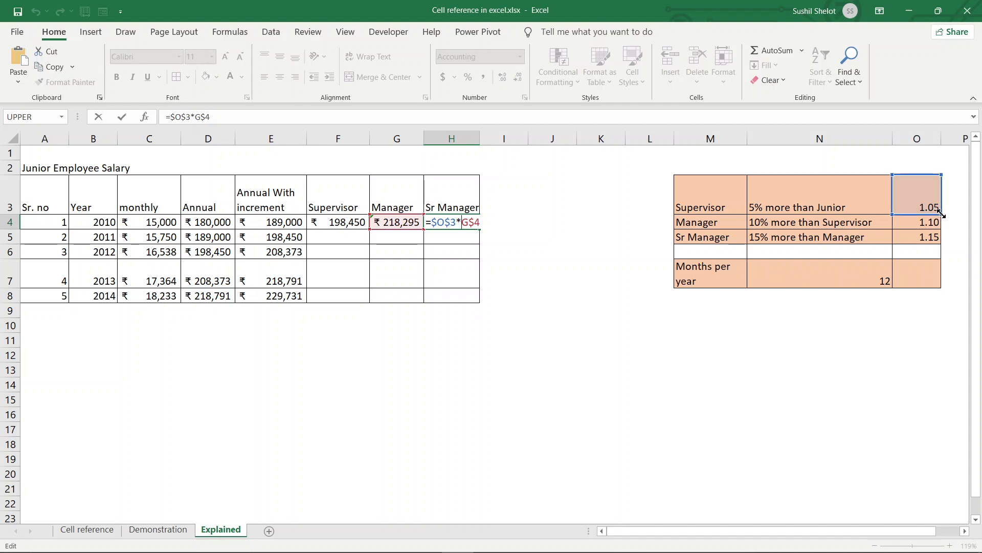
drag(940, 215, 942, 241)
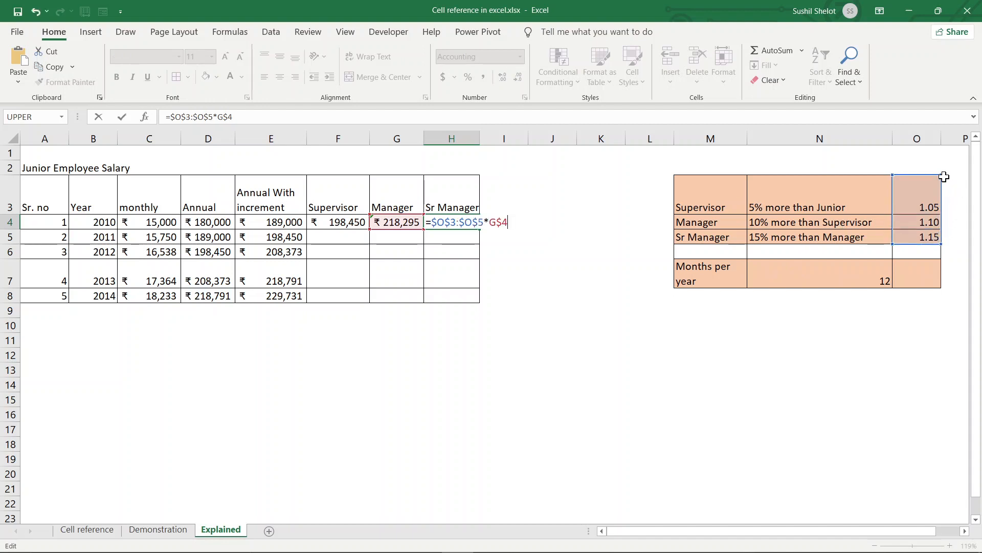
drag(944, 177, 942, 237)
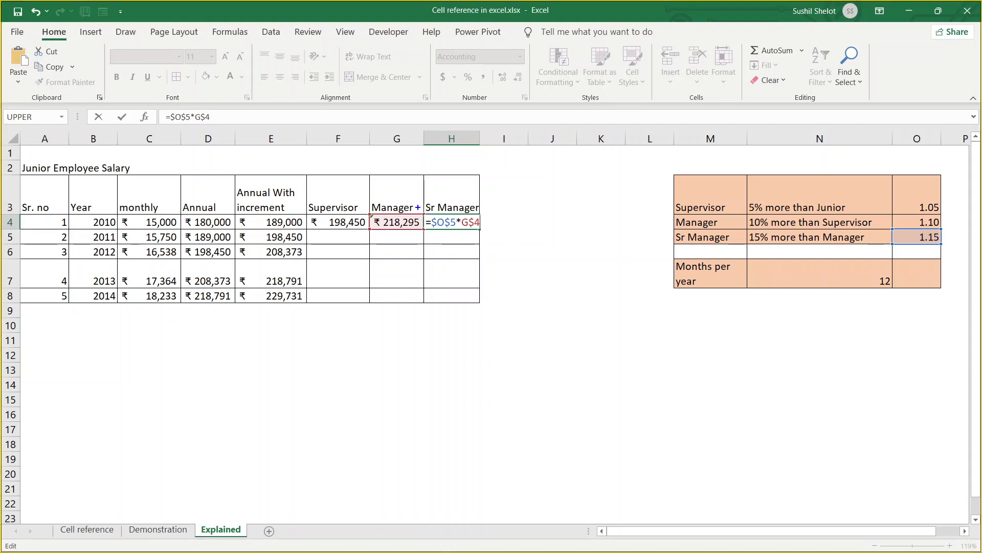
mouse_move(419, 207)
mouse_down()
mouse_move(455, 233)
mouse_move(427, 205)
mouse_move(417, 220)
mouse_move(432, 222)
mouse_up()
key(Escape)
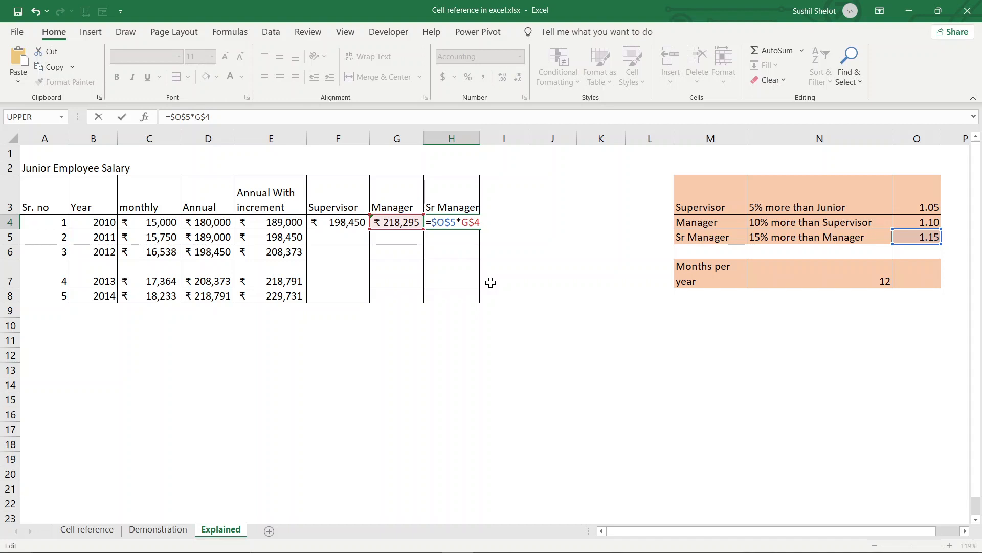
key(Return)
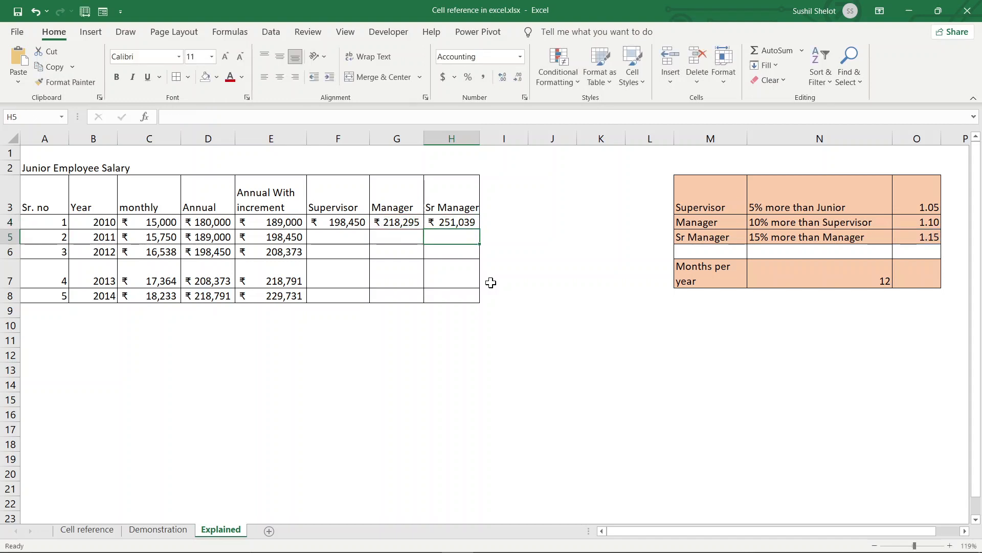
- Fill F4's Supervisor formula down to F5 and confirm it still reads =$O$3*E$4
click(329, 226)
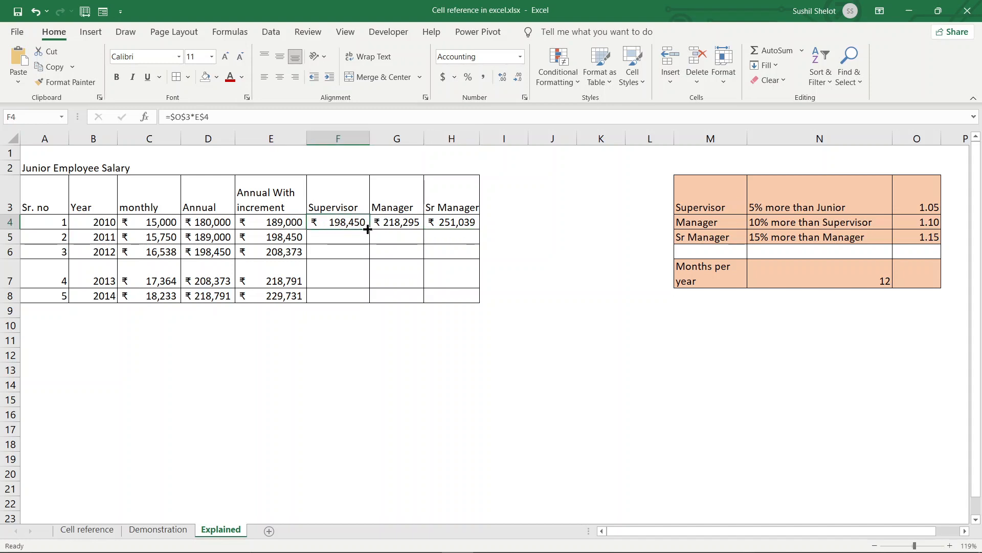
drag(368, 229, 364, 238)
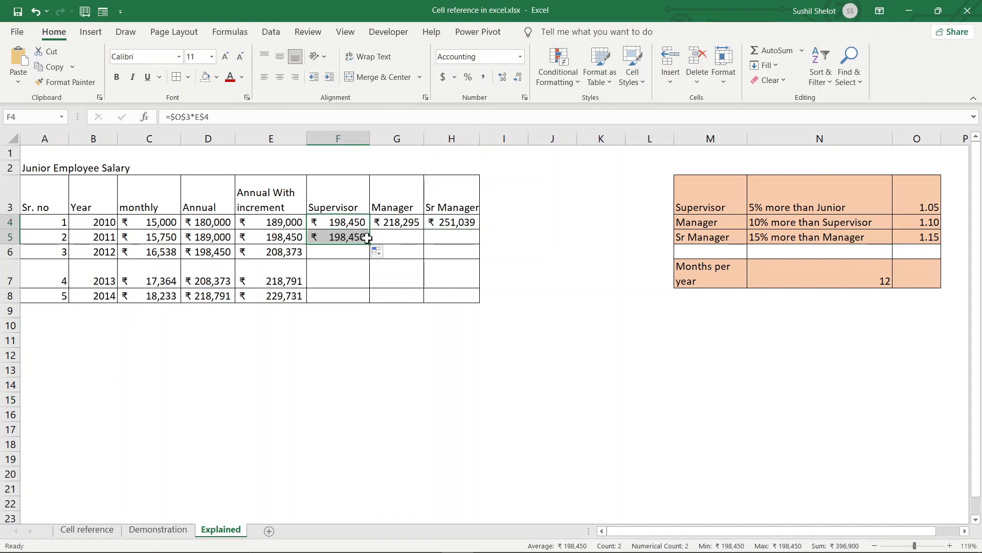
click(359, 237)
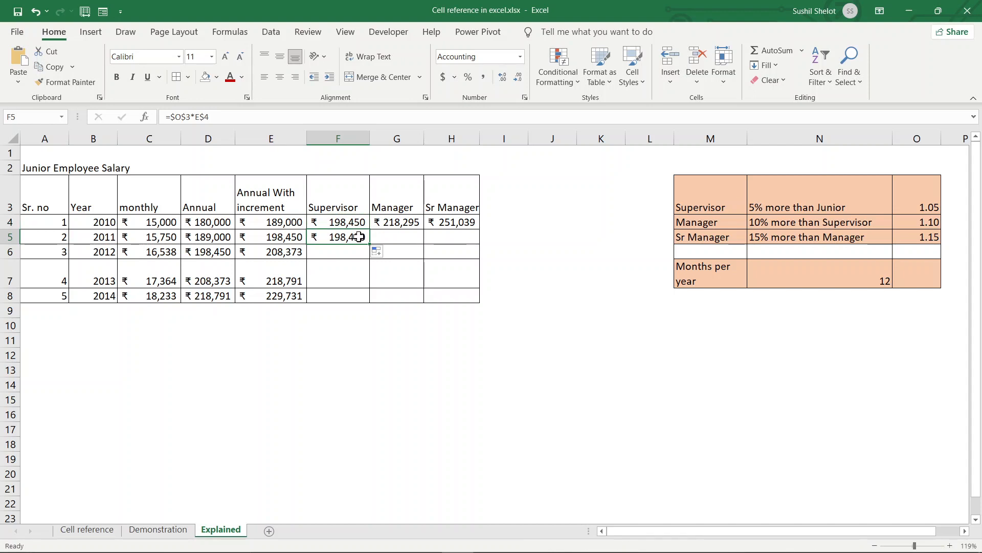
click(197, 115)
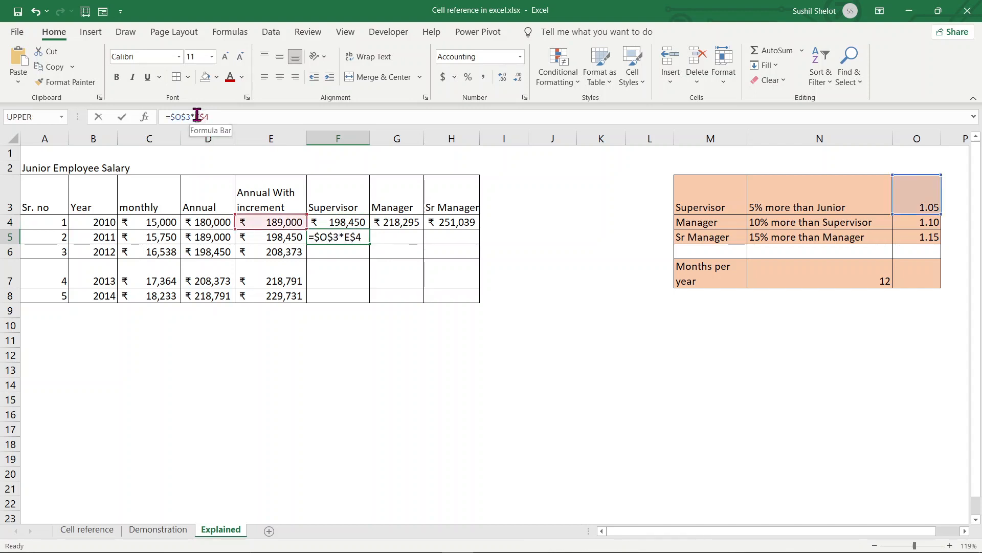
click(197, 116)
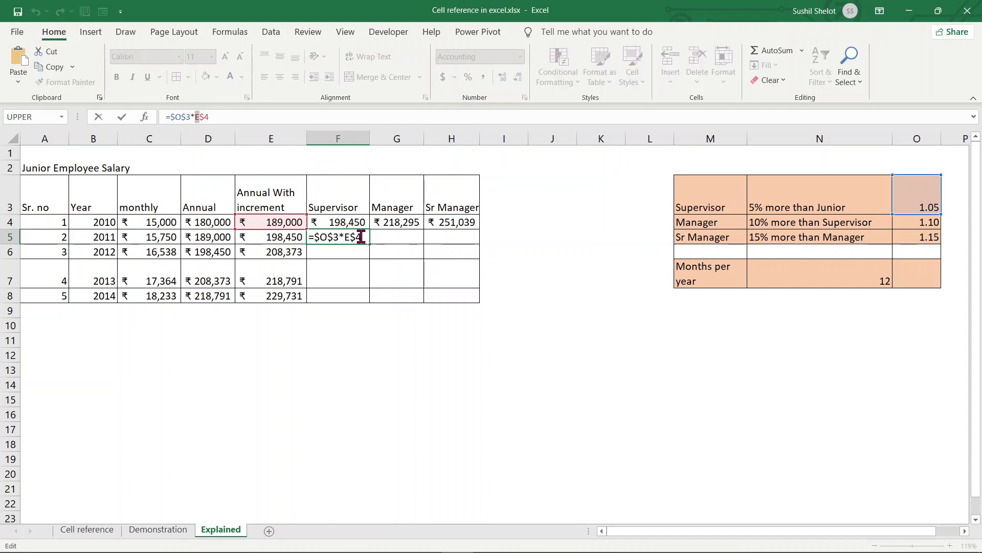
key(ctrl+Return)
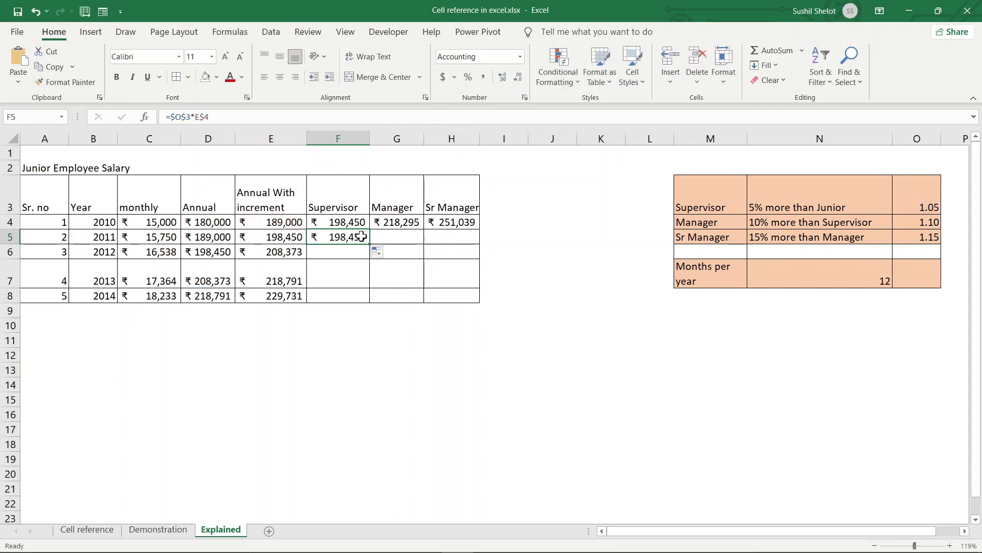
- Rewrite F5 as =$O$3*E$5 so the 2011 Supervisor salary shows ₹ 208,373
key(Delete)
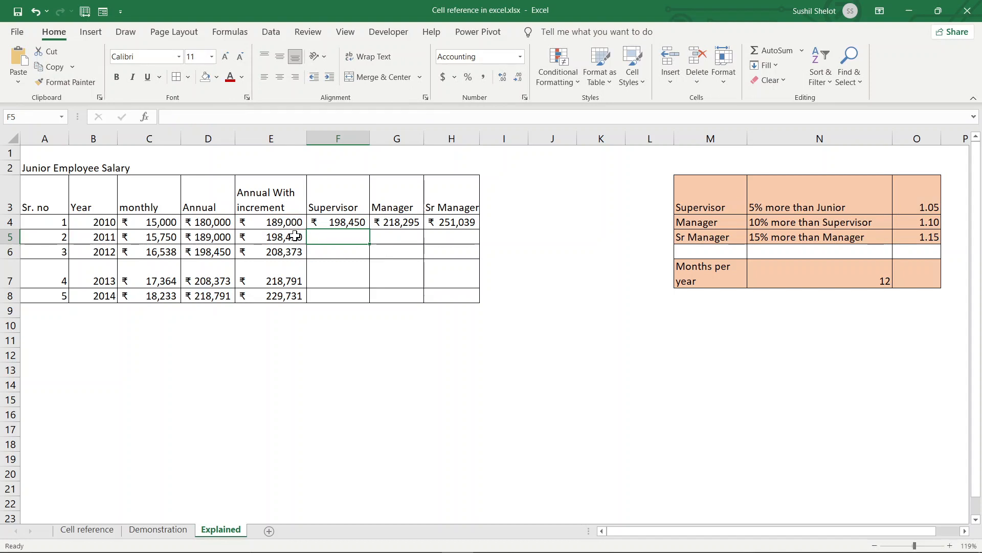
click(289, 237)
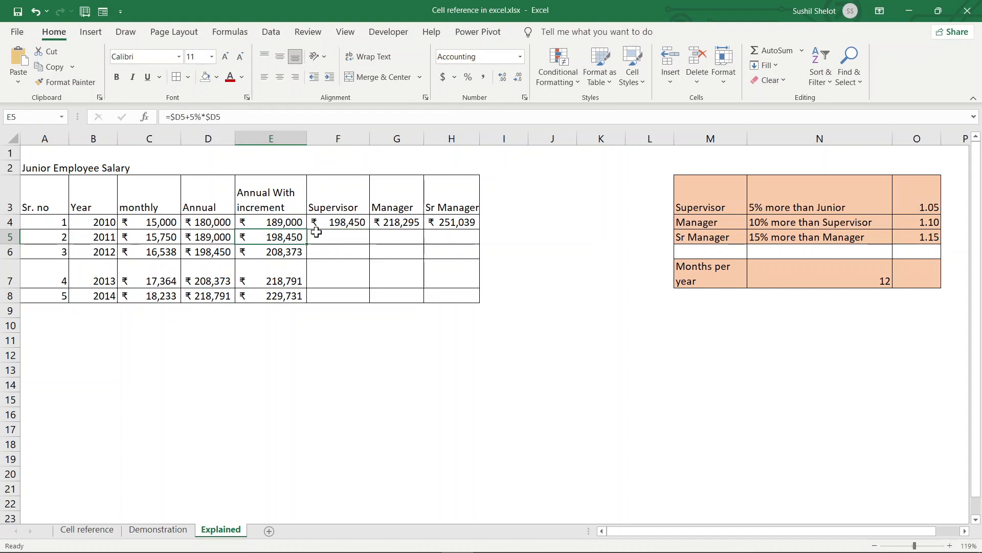
click(355, 238)
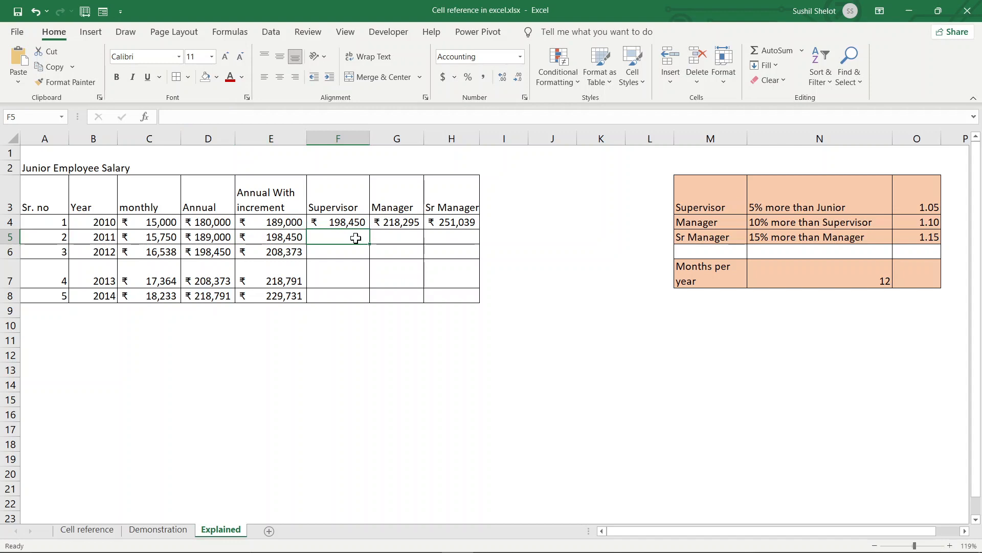
text(=)
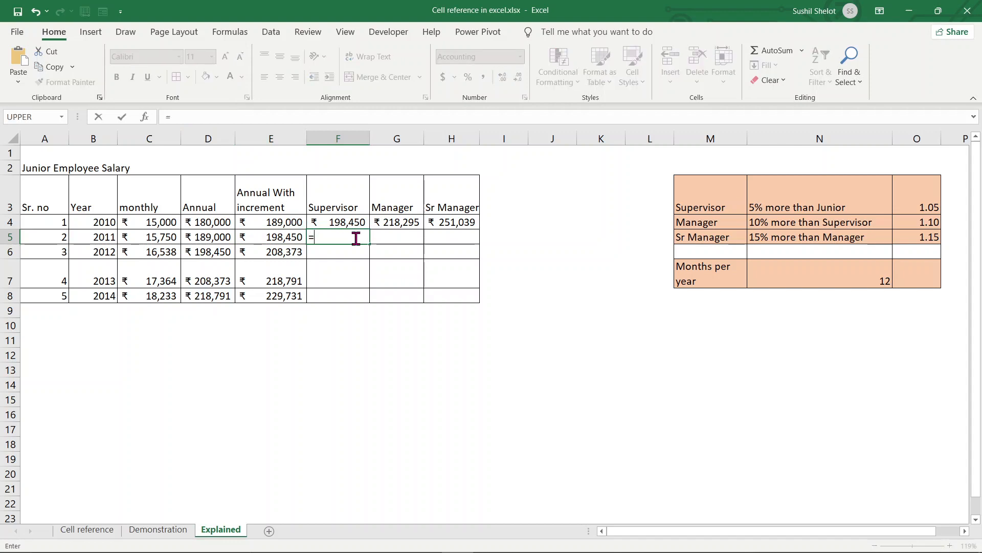
click(937, 206)
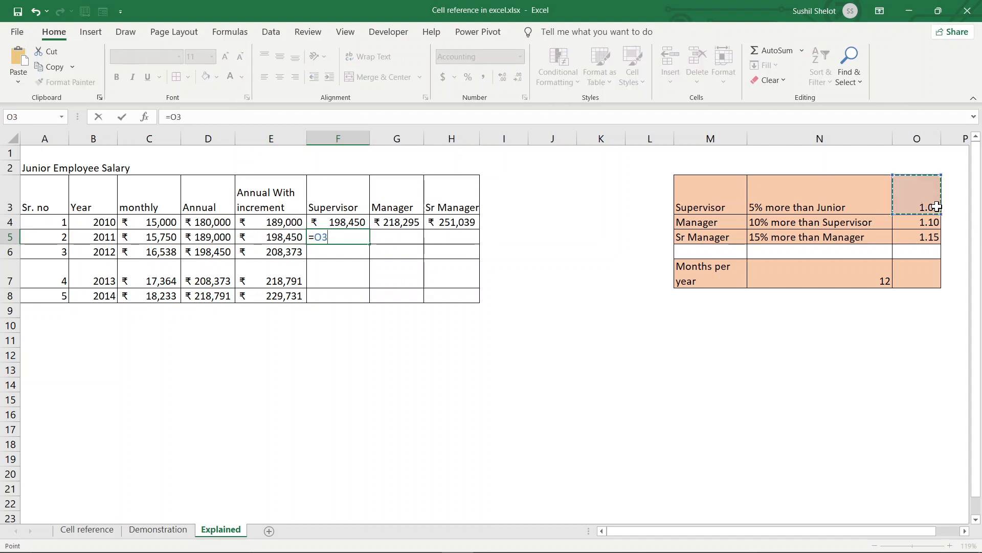
key(F4)
text(*)
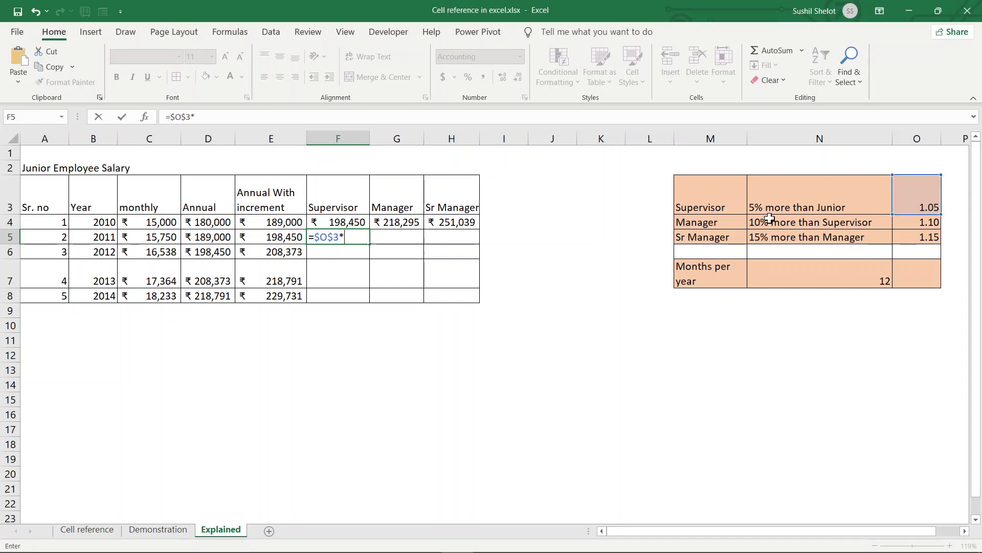
click(259, 240)
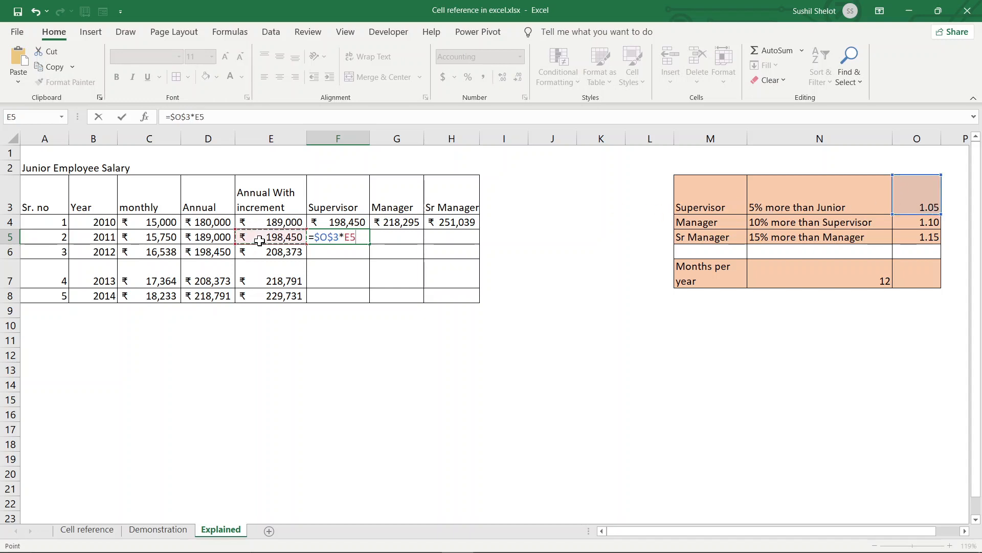
key(F4)
key(F4)
key(Return)
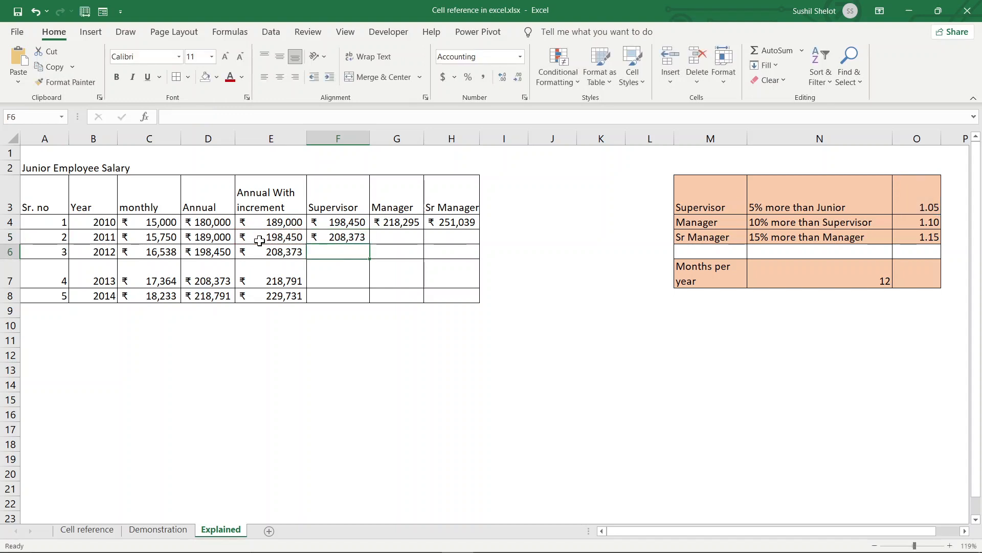
- Copy F5's formula across to G5:H5 and change G5's rate to $O$4, giving ₹ 229,210
click(334, 238)
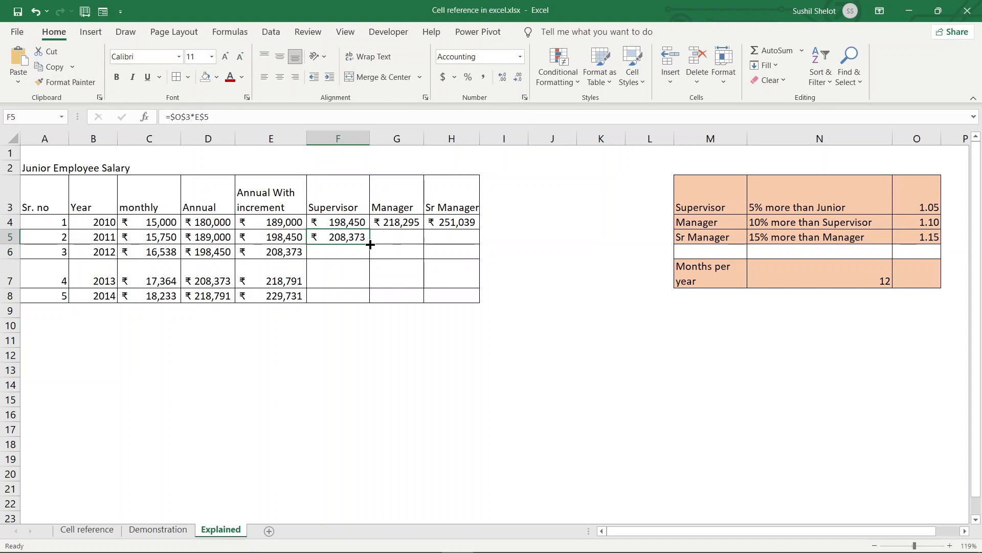
drag(370, 244, 476, 252)
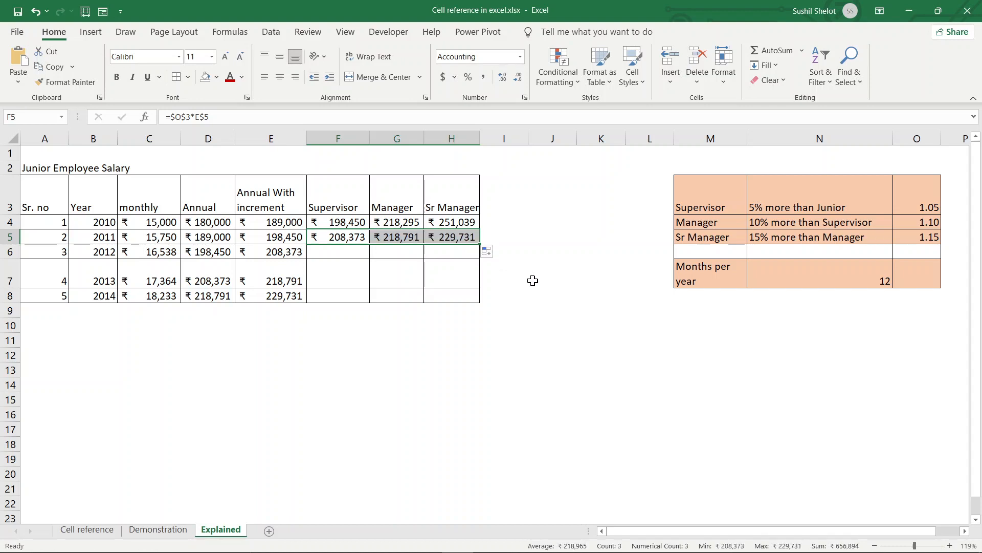
click(398, 237)
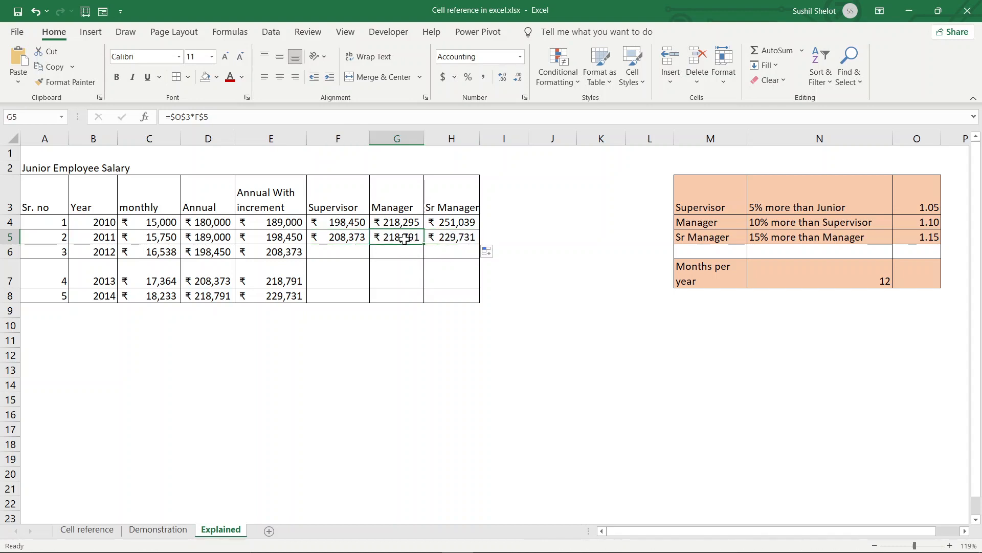
click(190, 116)
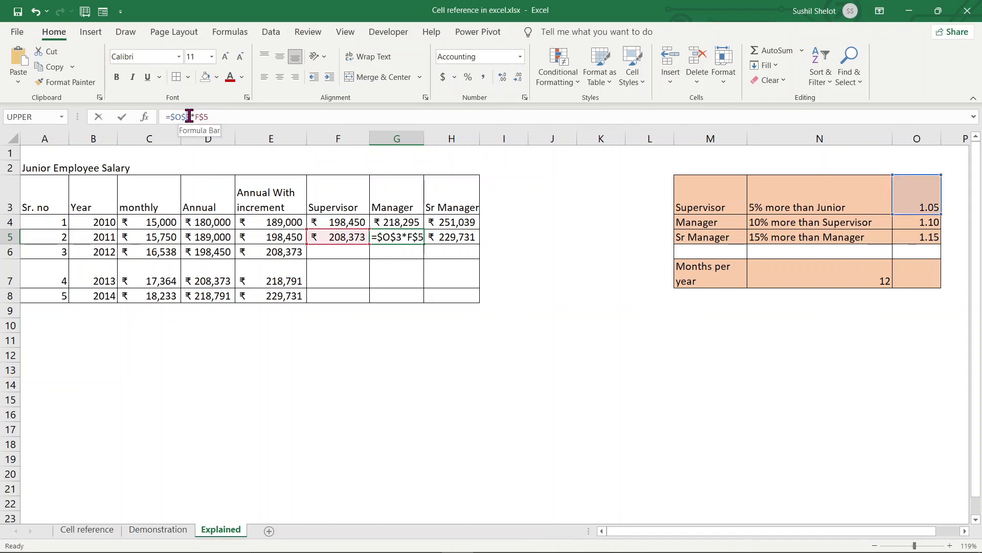
drag(190, 116, 192, 116)
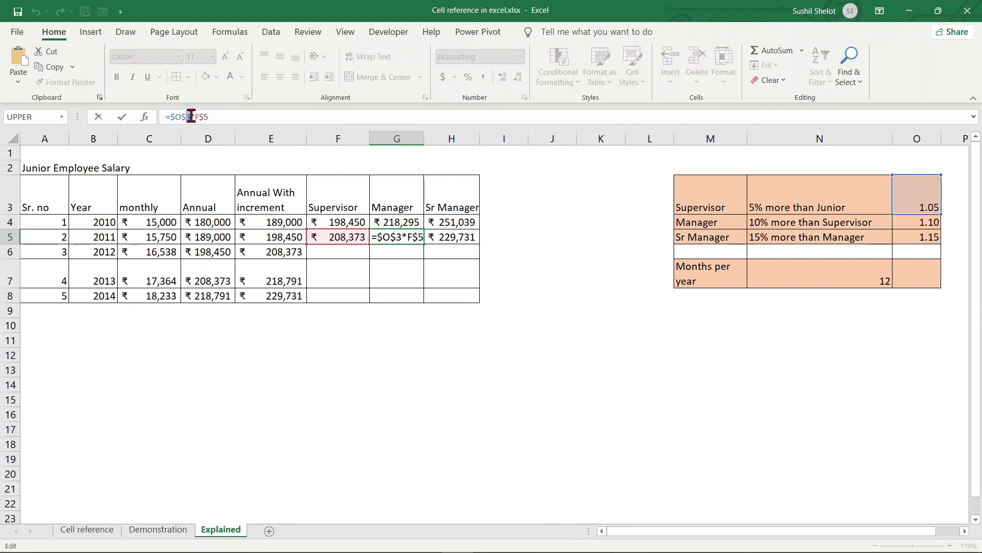
text(4)
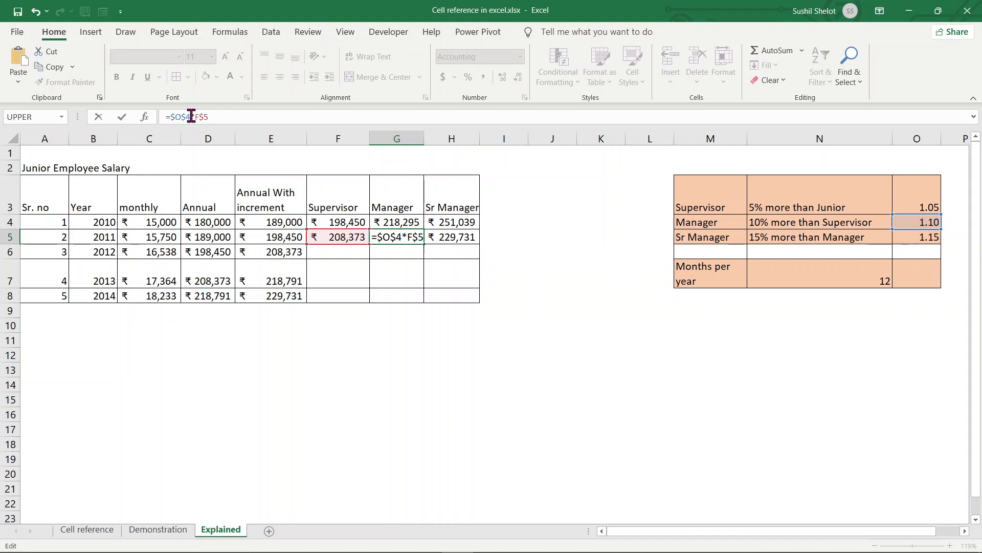
key(Return)
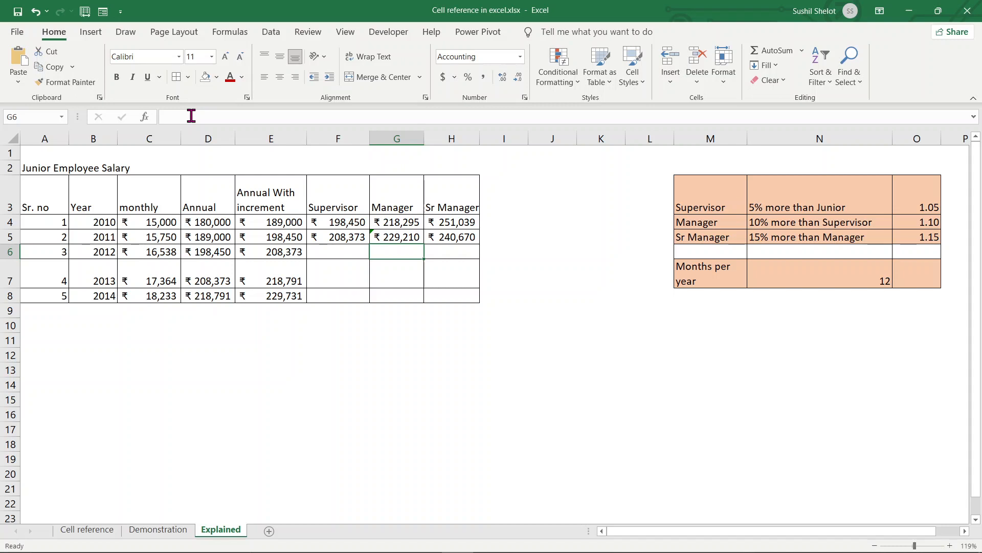
- Change H5 to =$O$5*G$5 so the 2011 Sr Manager salary shows ₹ 263,591
click(445, 243)
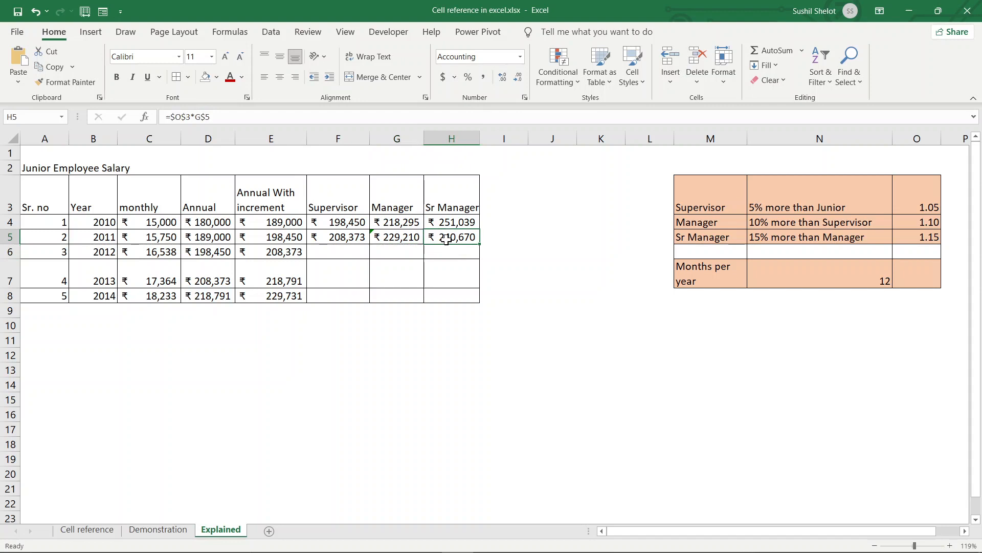
click(189, 116)
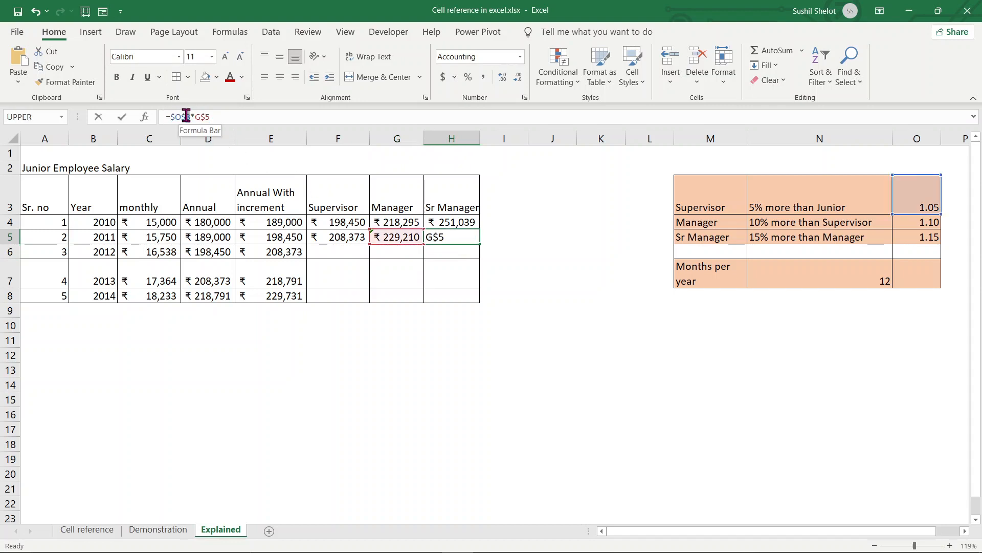
text(5)
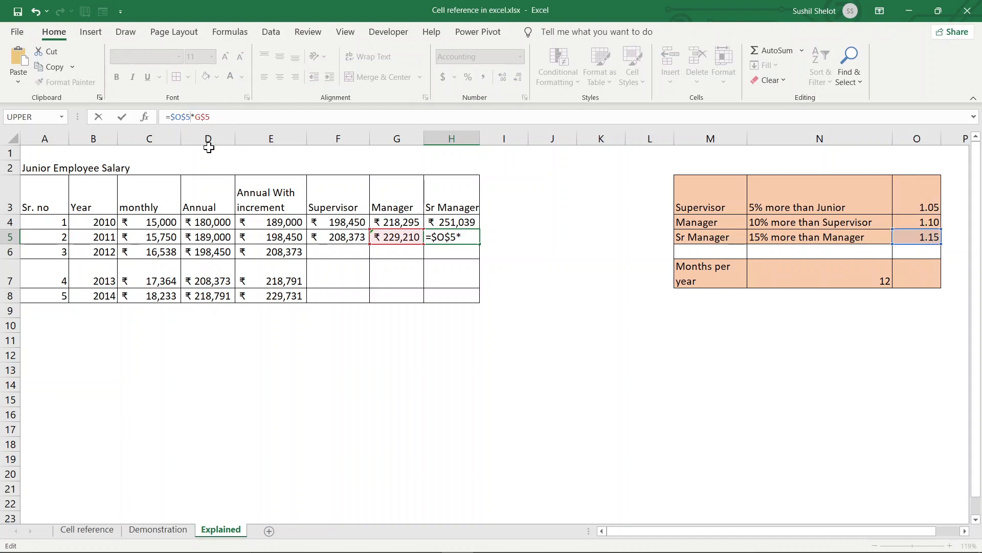
key(Return)
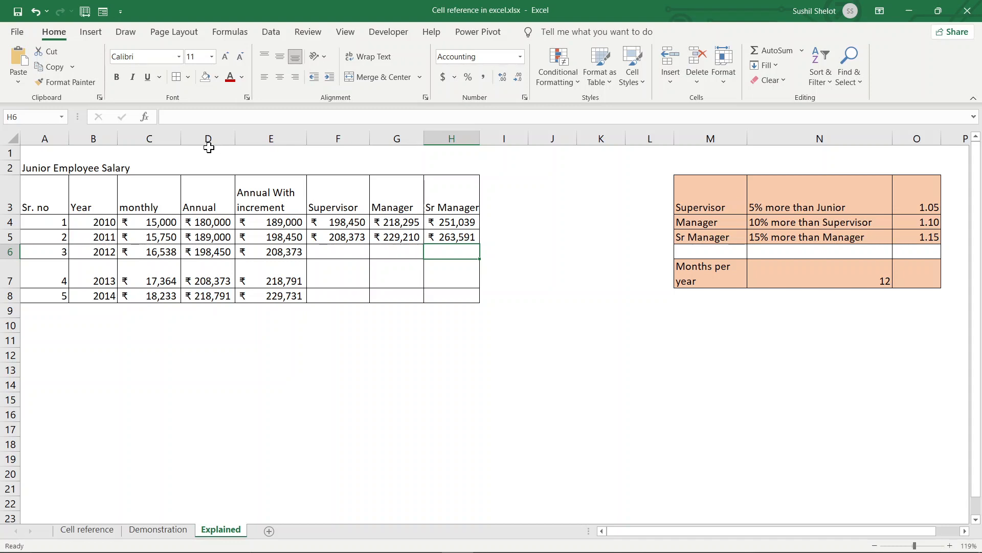
click(399, 237)
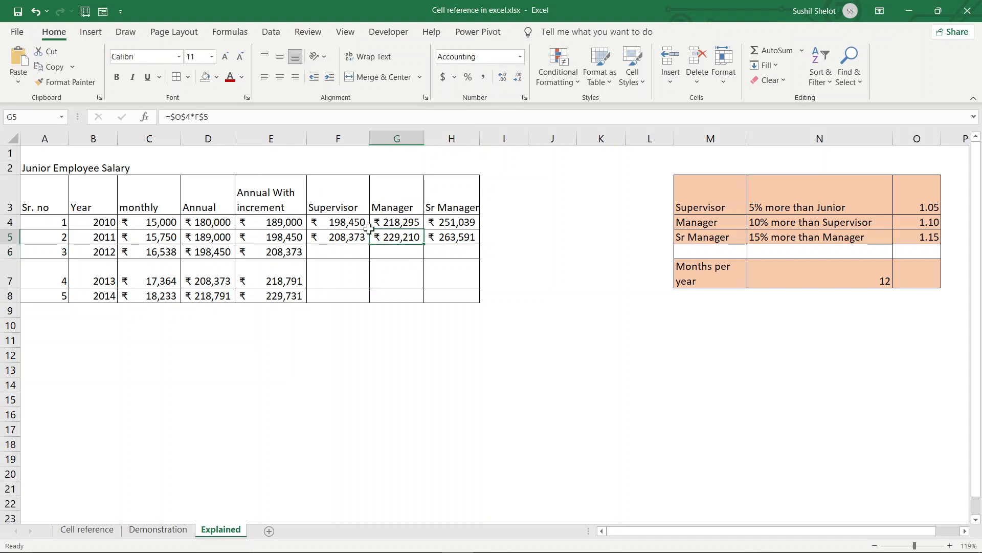
click(174, 116)
double_click(173, 117)
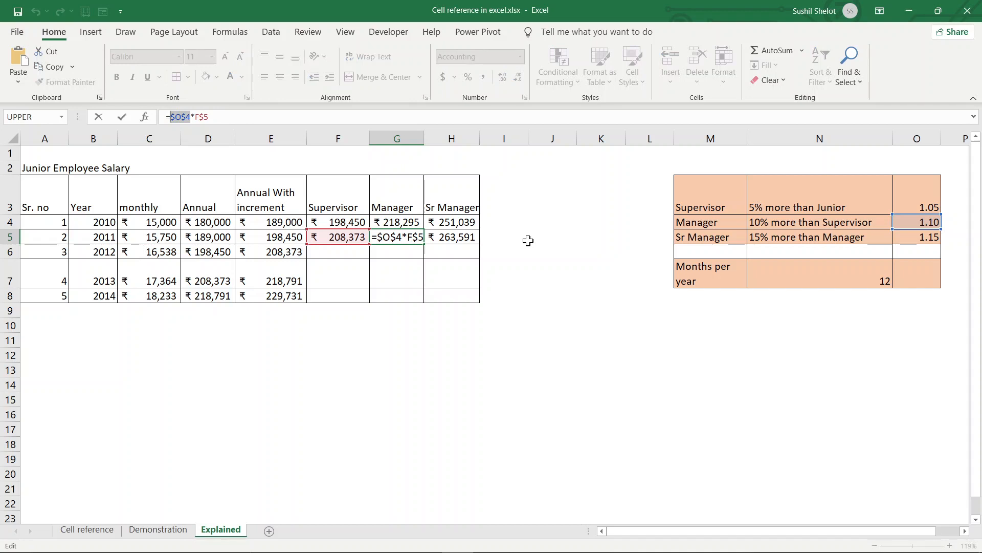
key(F4)
key(F4)
key(F4)
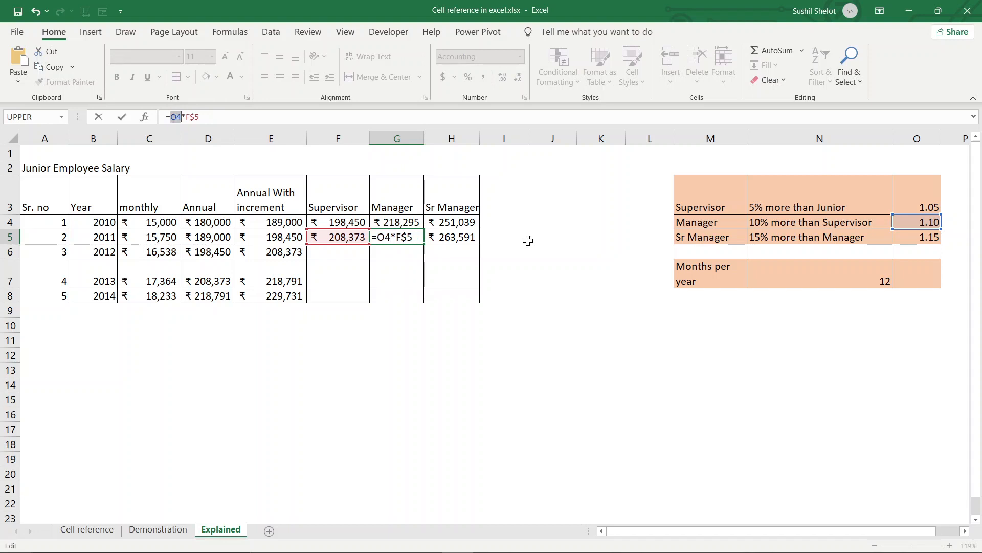
key(Return)
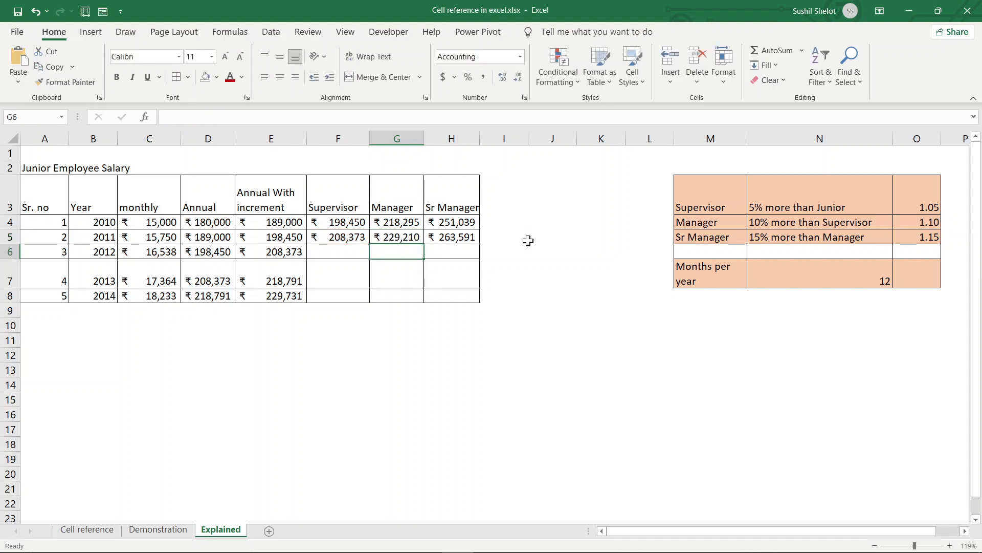
click(412, 239)
drag(423, 244, 476, 243)
click(533, 277)
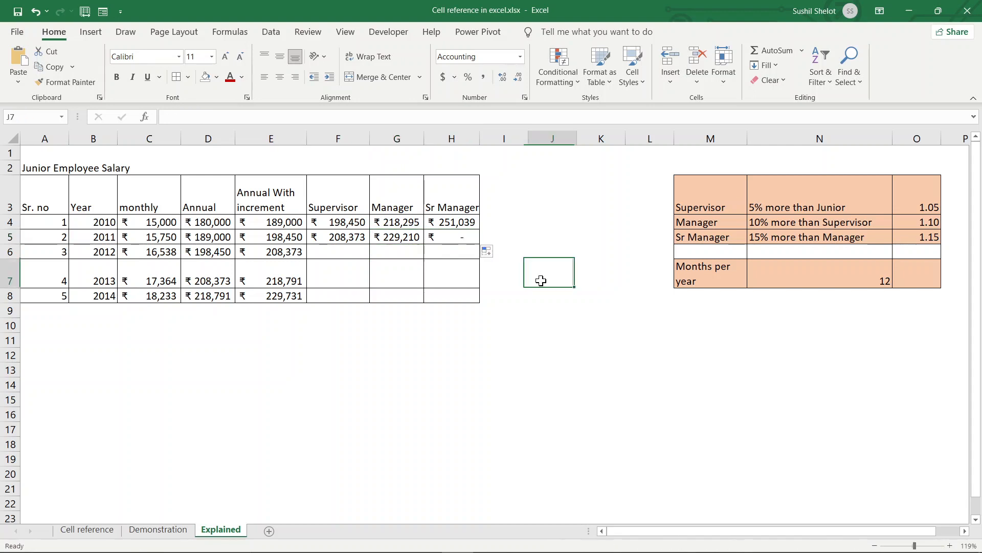
click(472, 235)
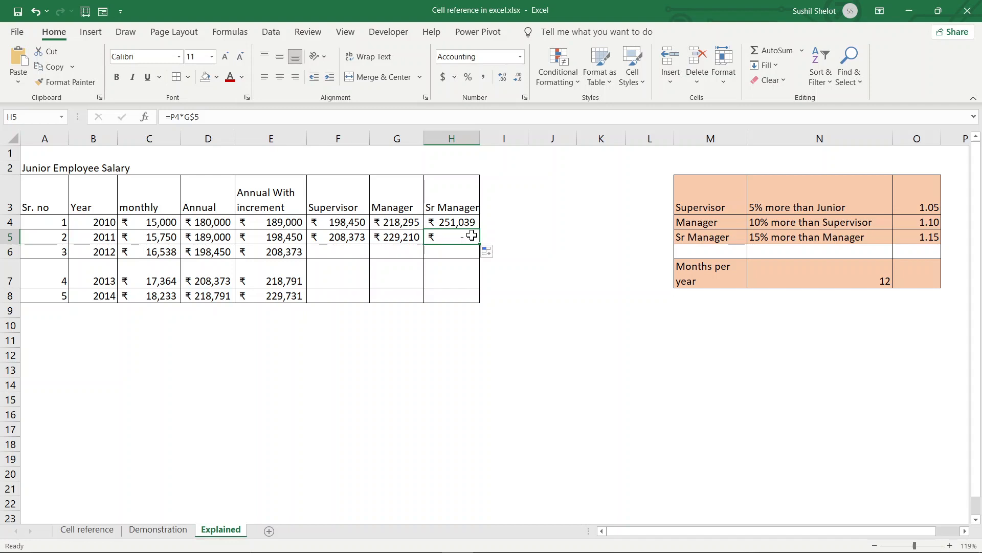
double_click(472, 235)
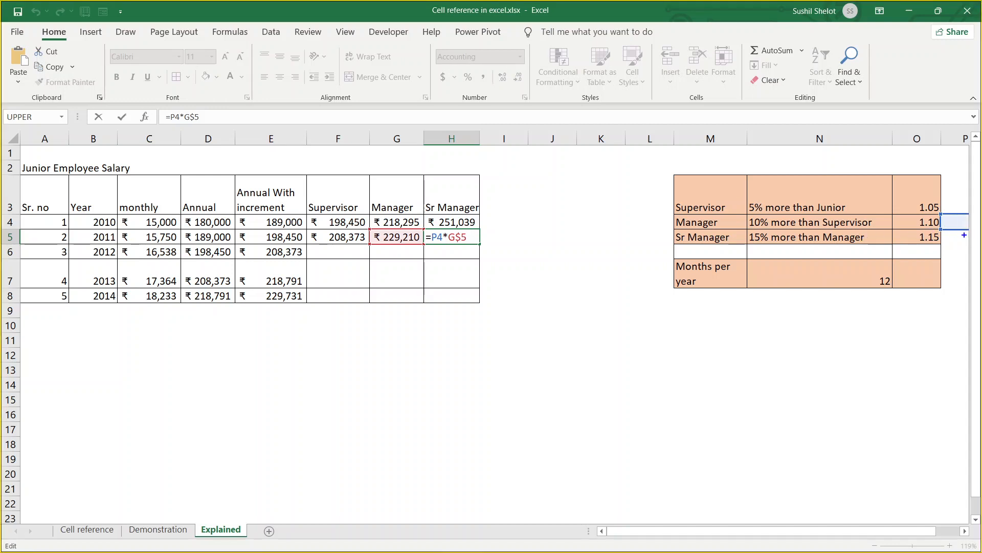
drag(964, 236, 945, 289)
mouse_move(966, 235)
mouse_down()
mouse_move(956, 240)
mouse_move(967, 243)
mouse_up()
key(Escape)
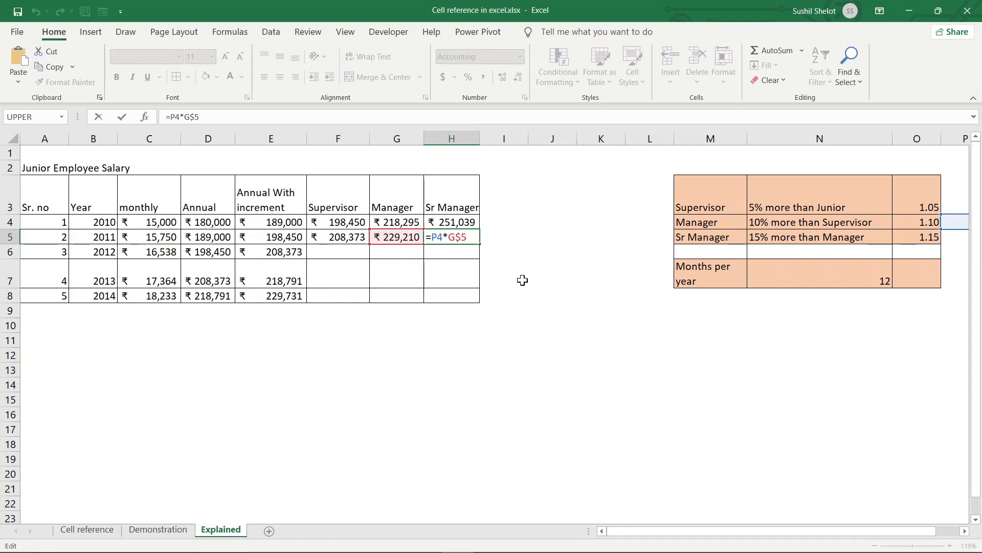
click(408, 237)
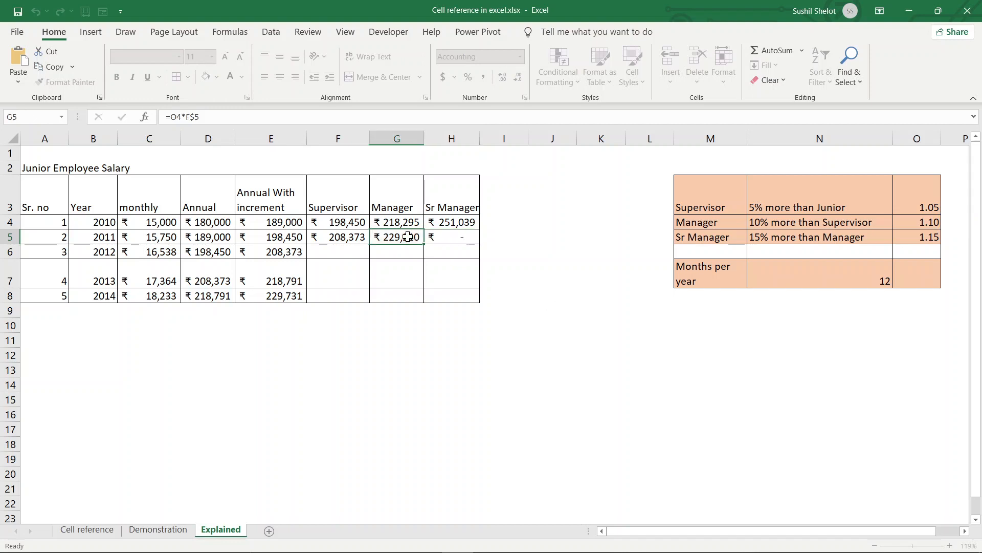
click(175, 121)
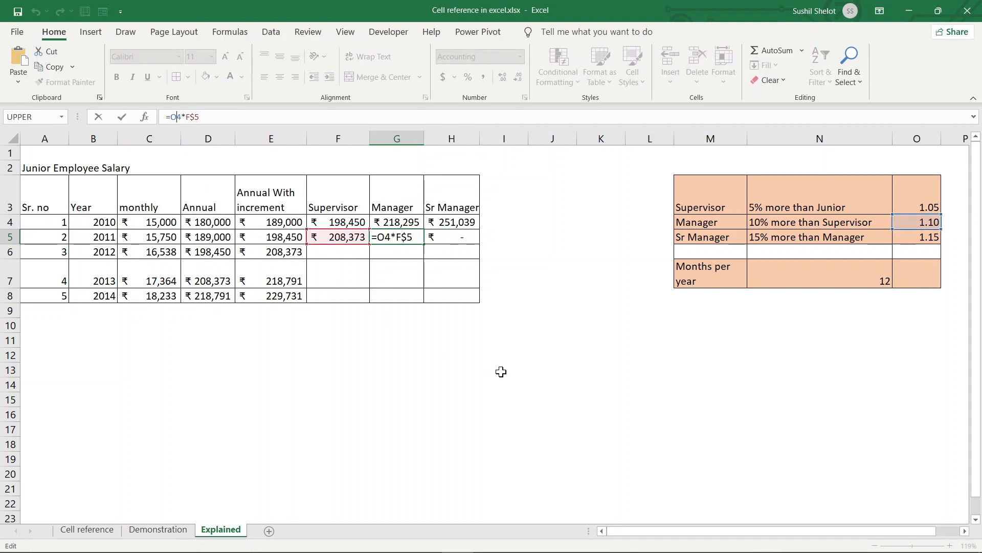
key(F4)
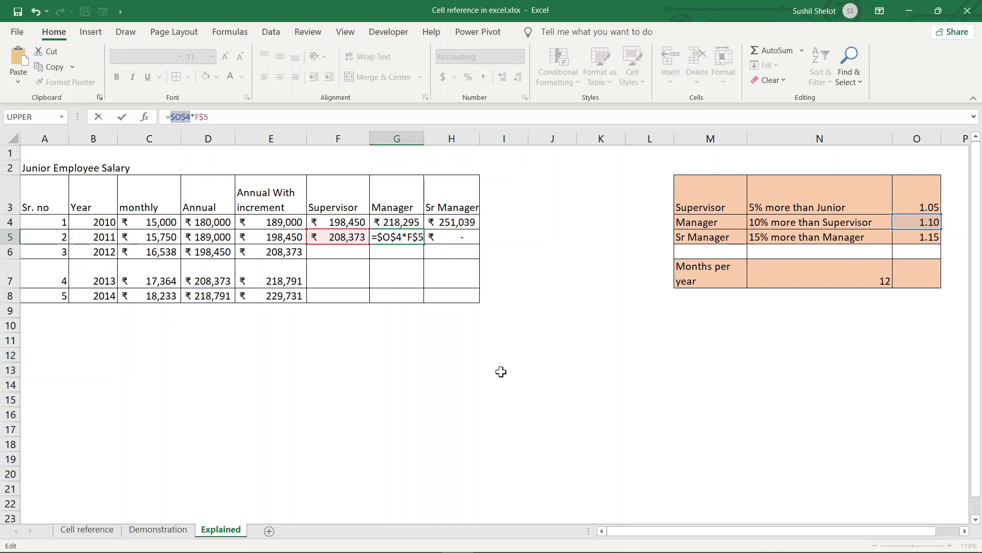
key(Return)
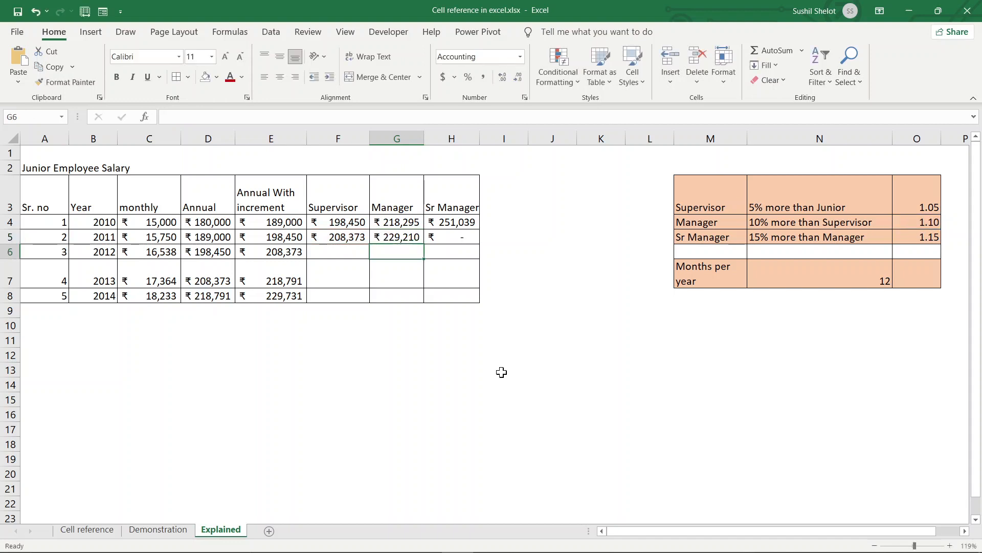
click(415, 241)
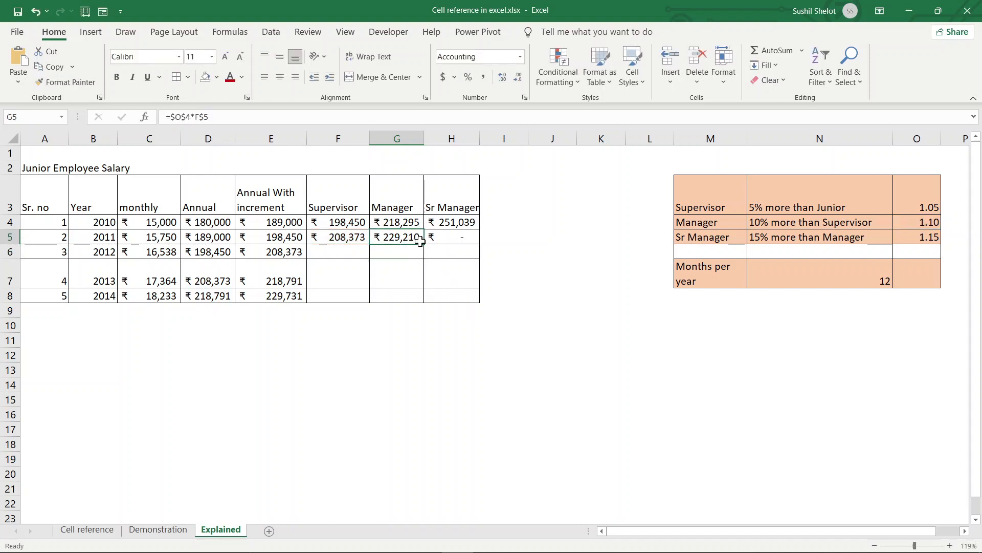
drag(424, 245, 477, 248)
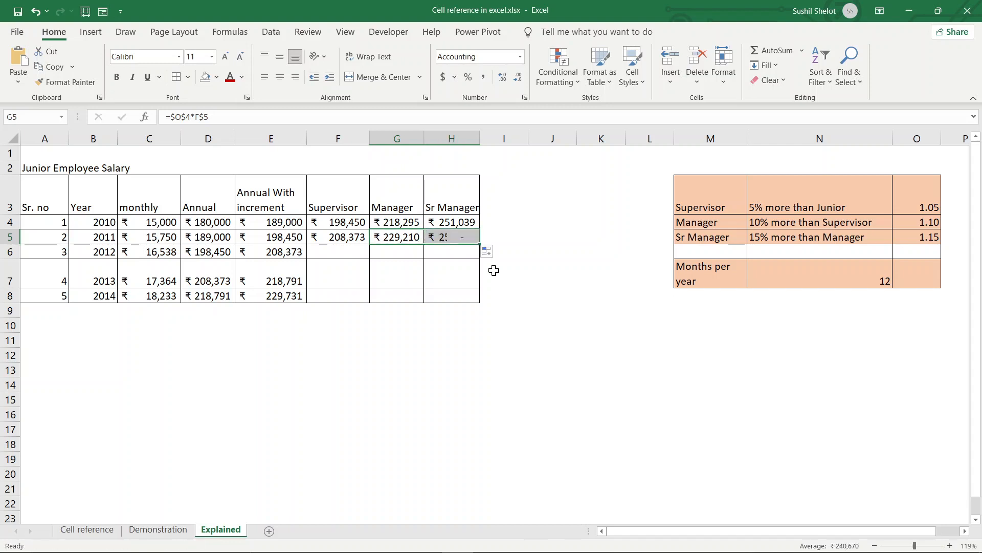
click(464, 238)
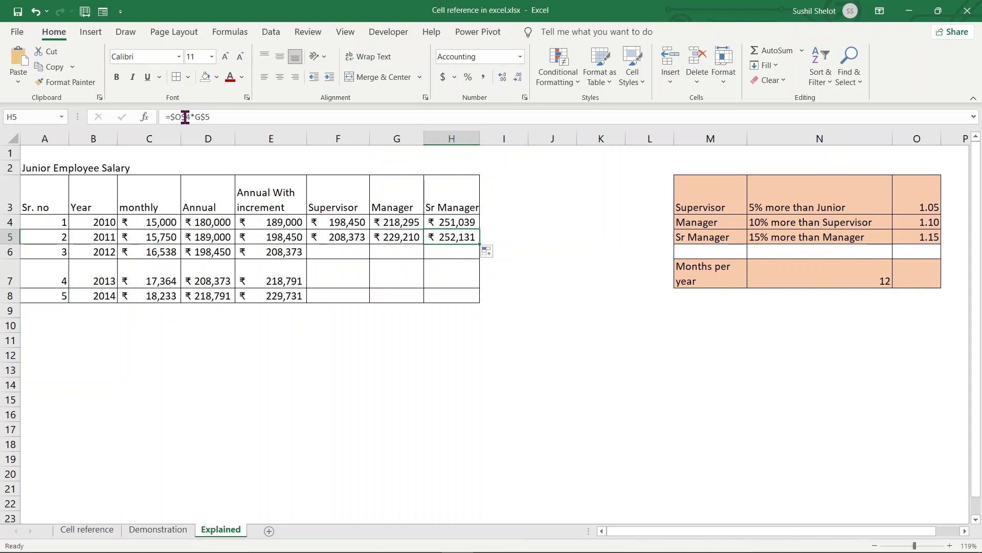
click(189, 117)
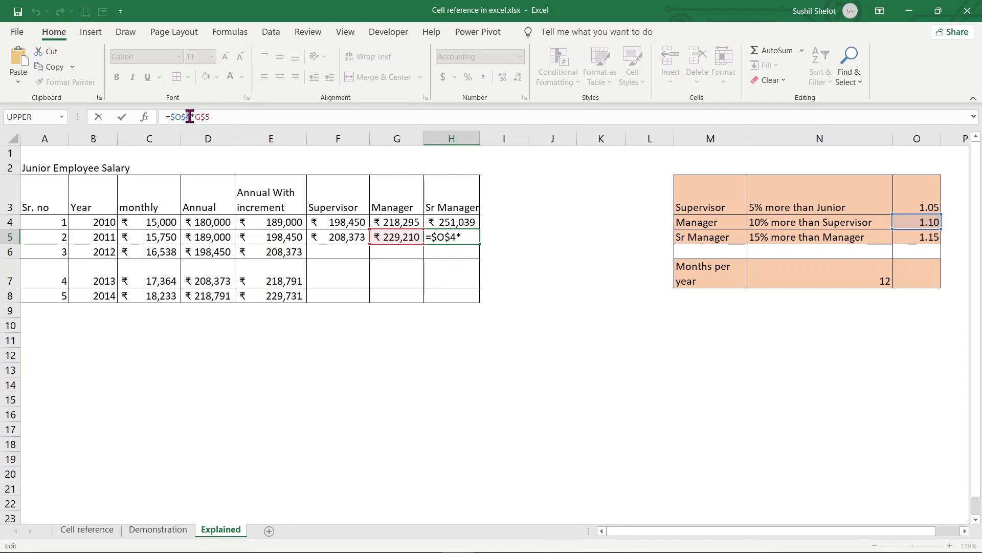
text(5)
key(Return)
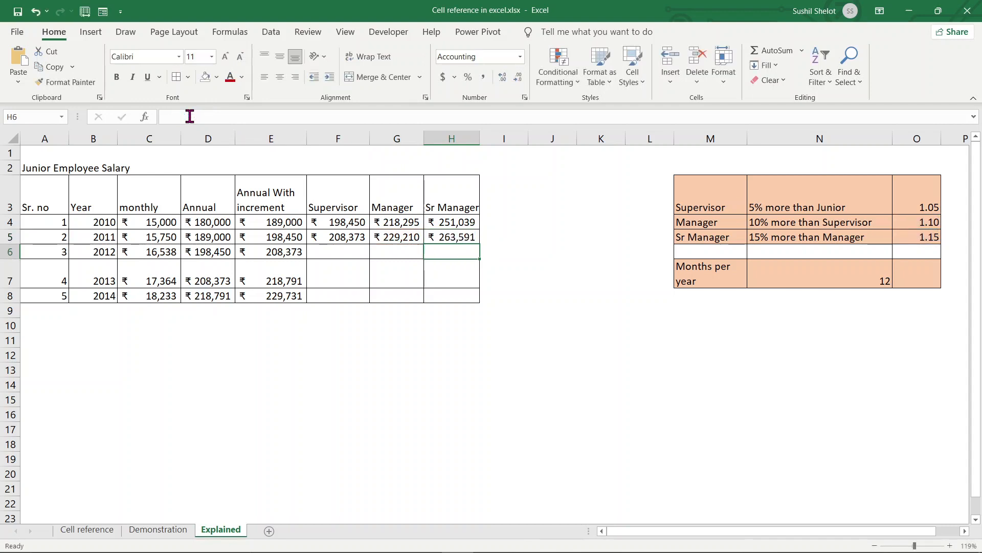
click(464, 236)
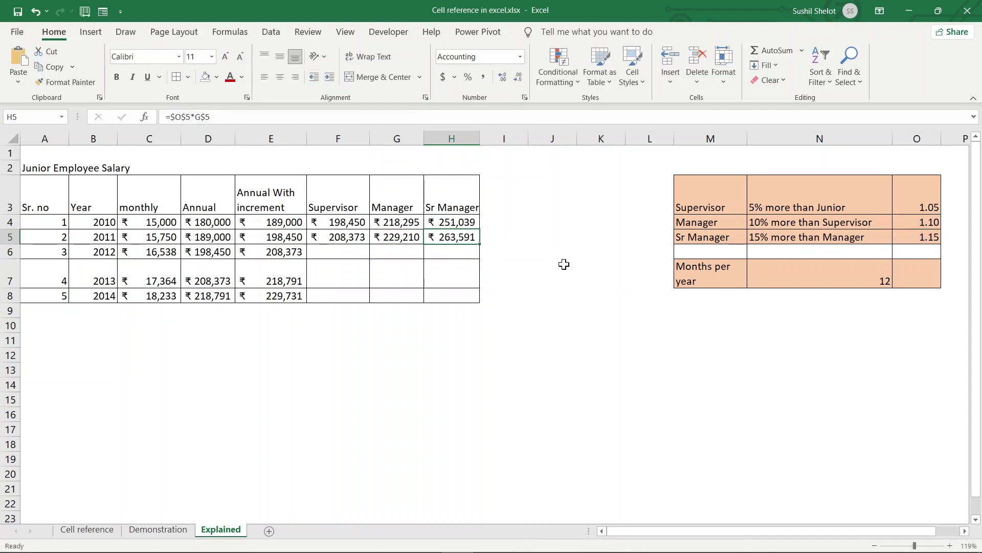
click(562, 263)
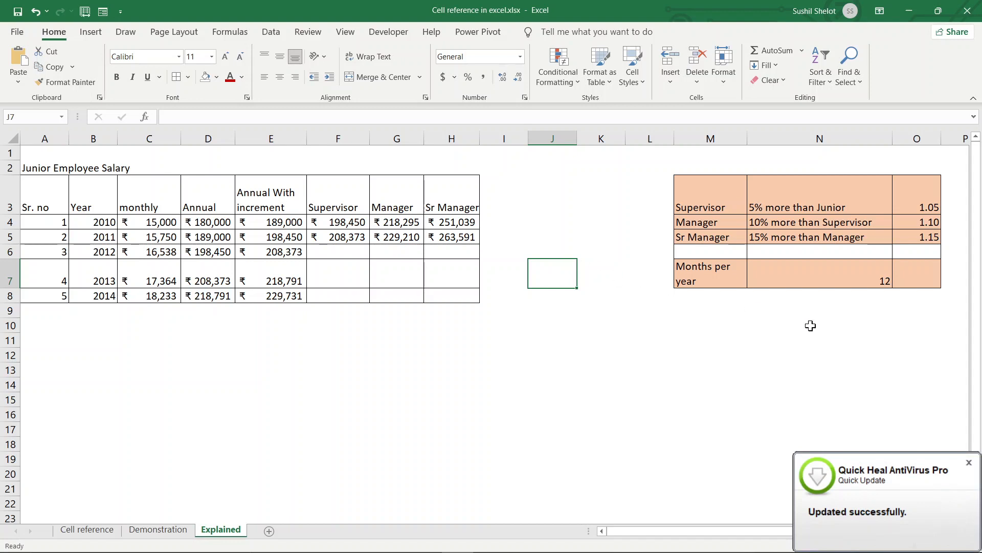
click(969, 464)
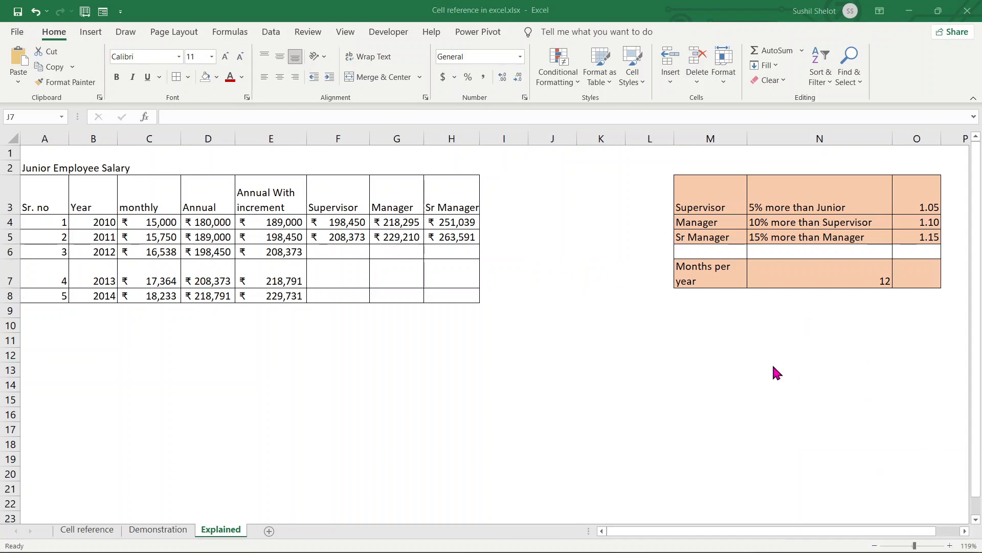